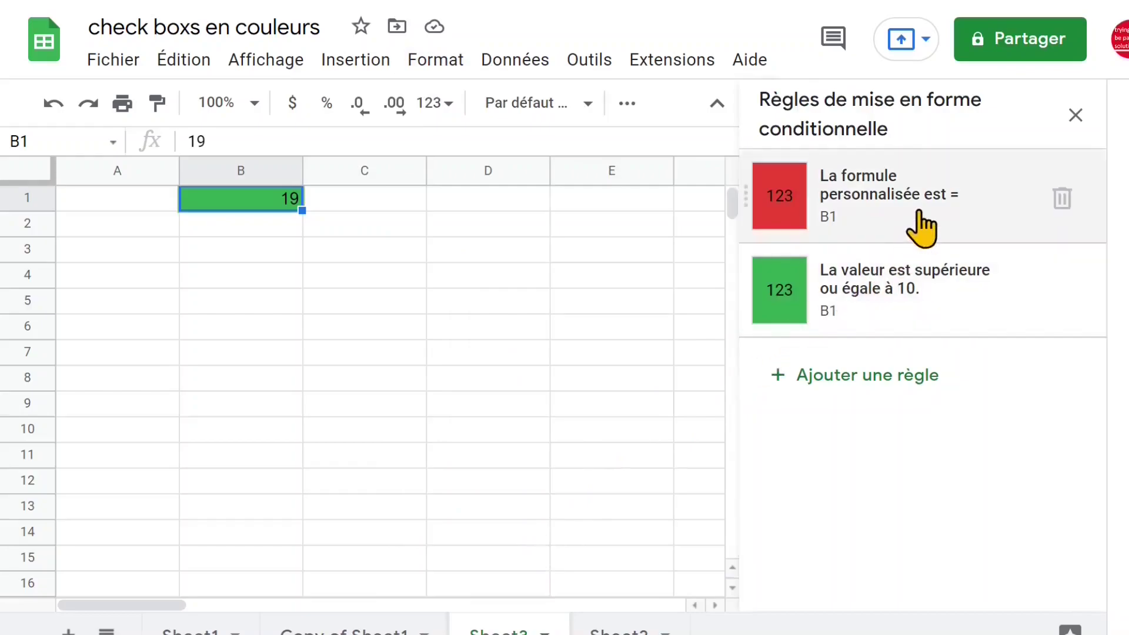
# - Open the green rule on B1 for values greater than or equal to 10 and make its text bold
pyautogui.click(889, 322)
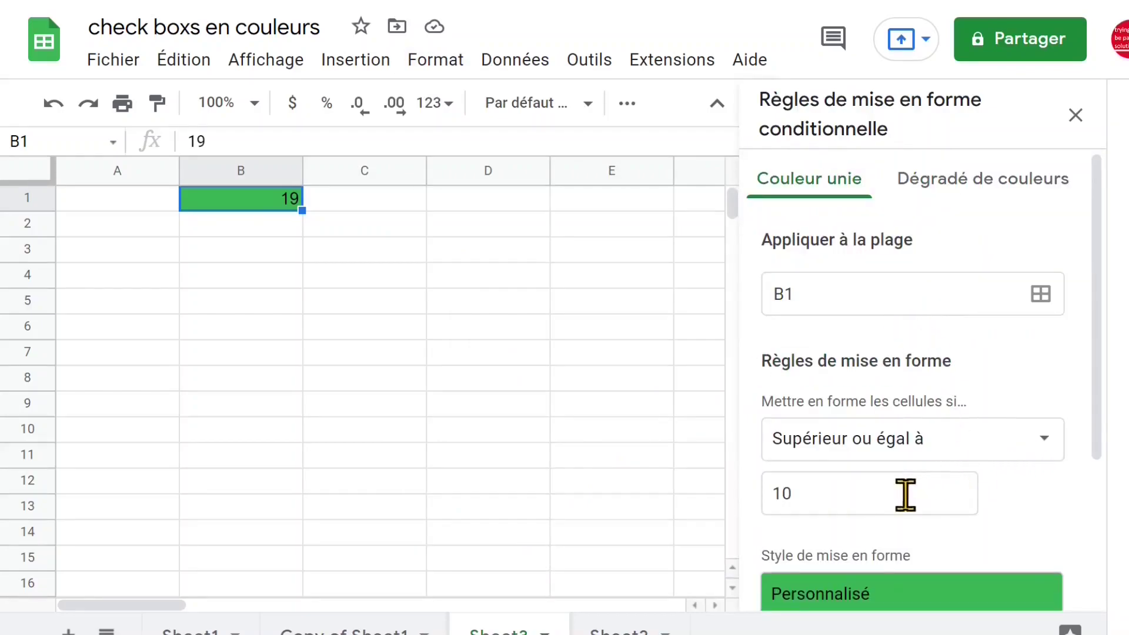
pyautogui.click(872, 498)
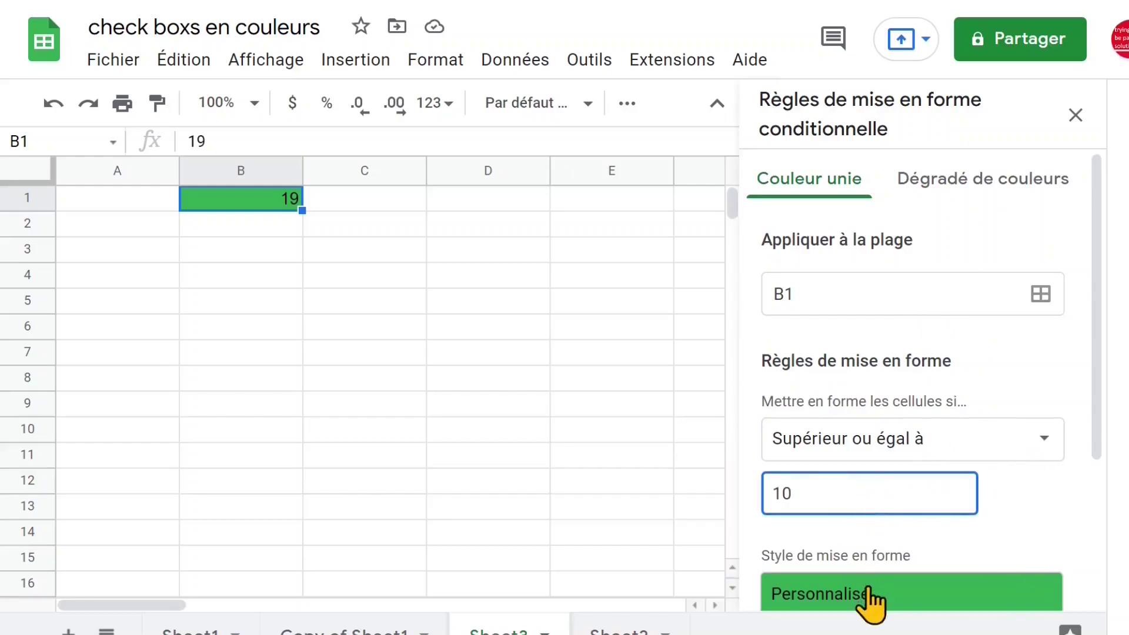
pyautogui.moveTo(1101, 273); pyautogui.dragTo(1102, 449)
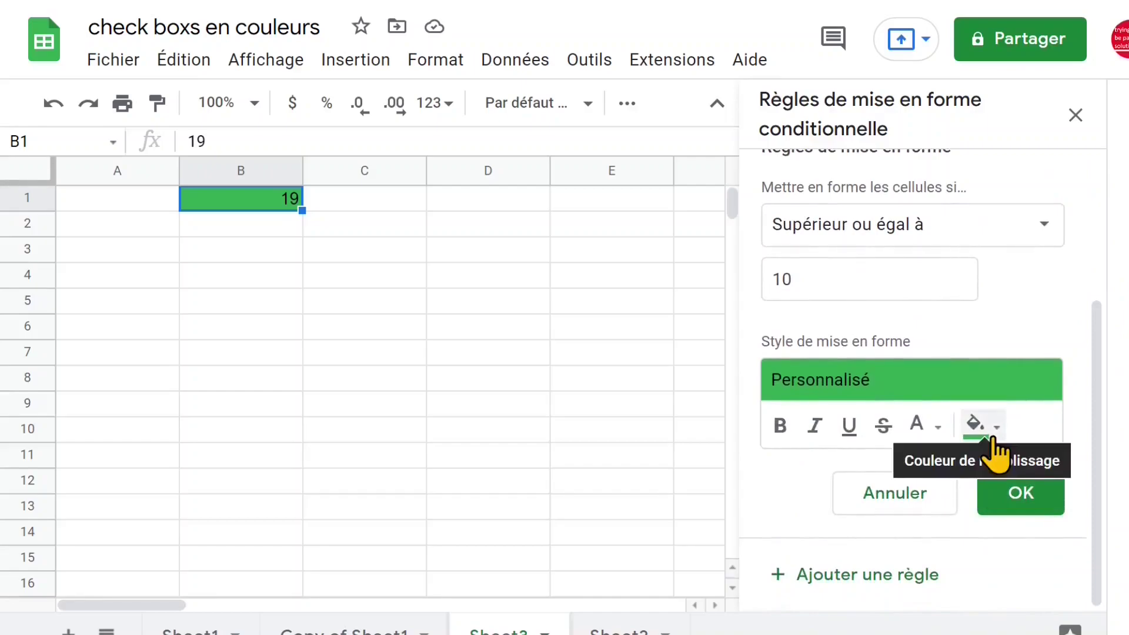
pyautogui.click(781, 426)
# - Set the green rule's text colour to white and close the conditional formatting rules
pyautogui.click(936, 432)
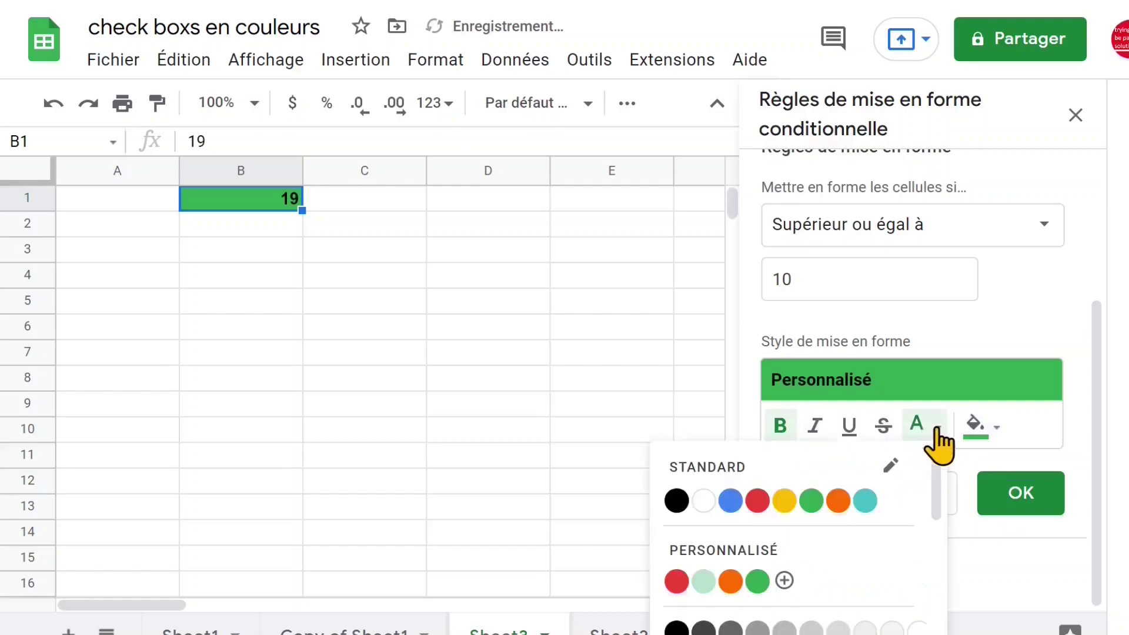
pyautogui.click(936, 429)
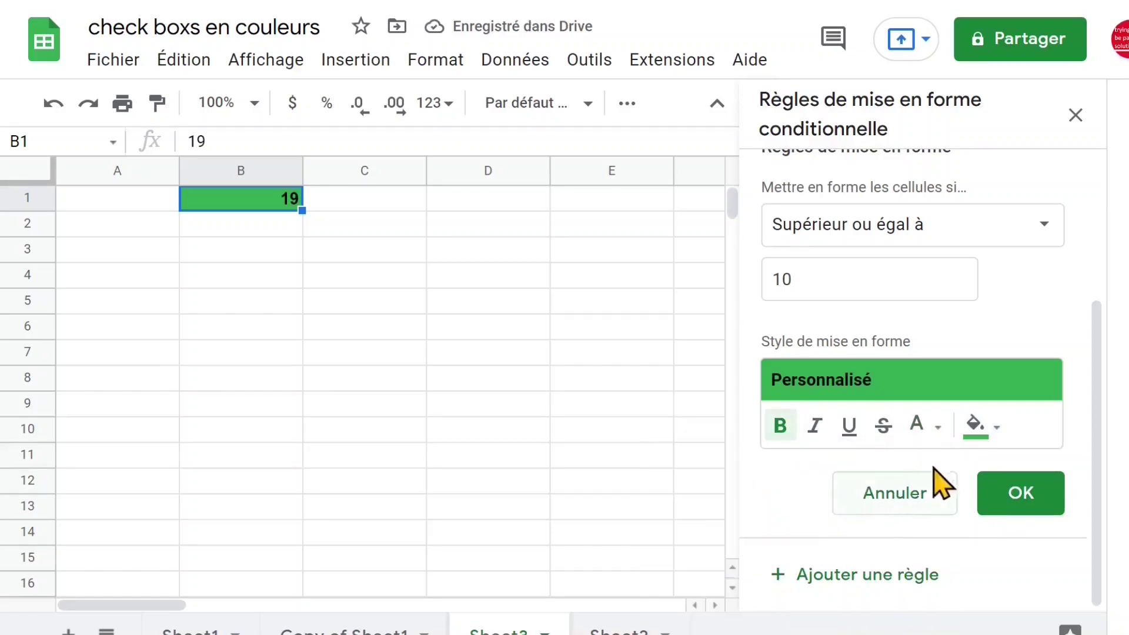
pyautogui.click(939, 430)
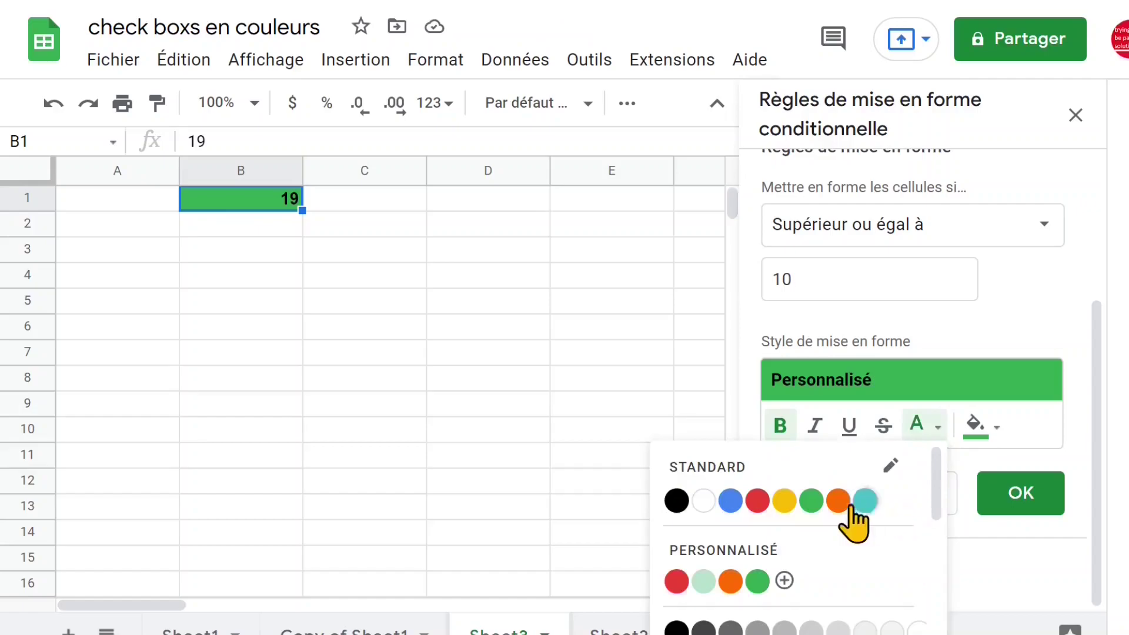
pyautogui.click(704, 501)
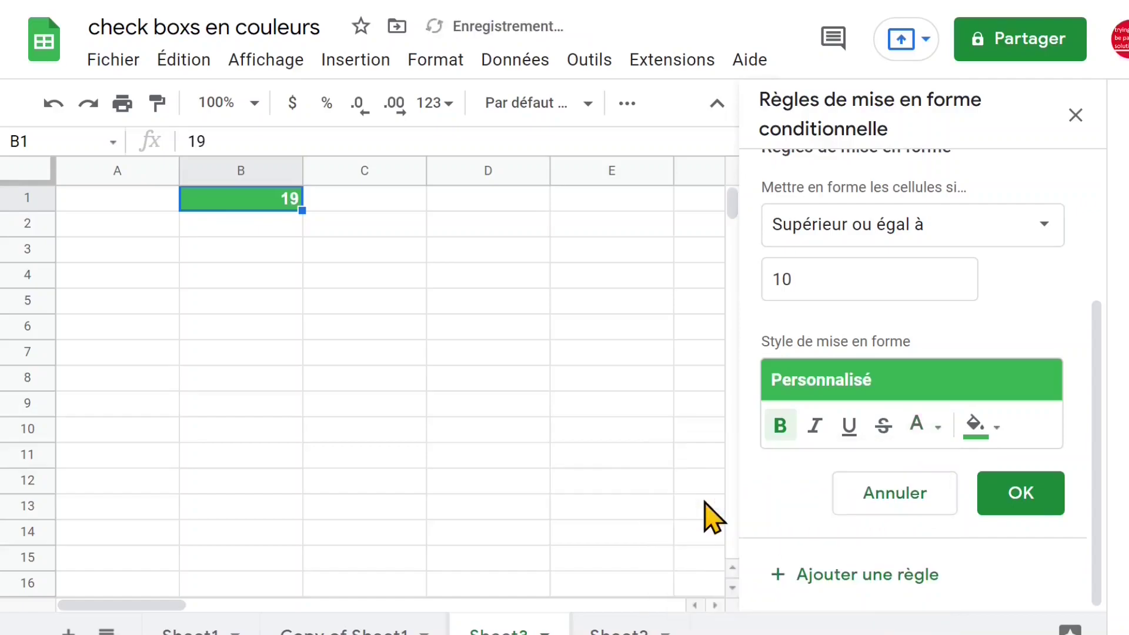
pyautogui.click(935, 429)
pyautogui.click(328, 380)
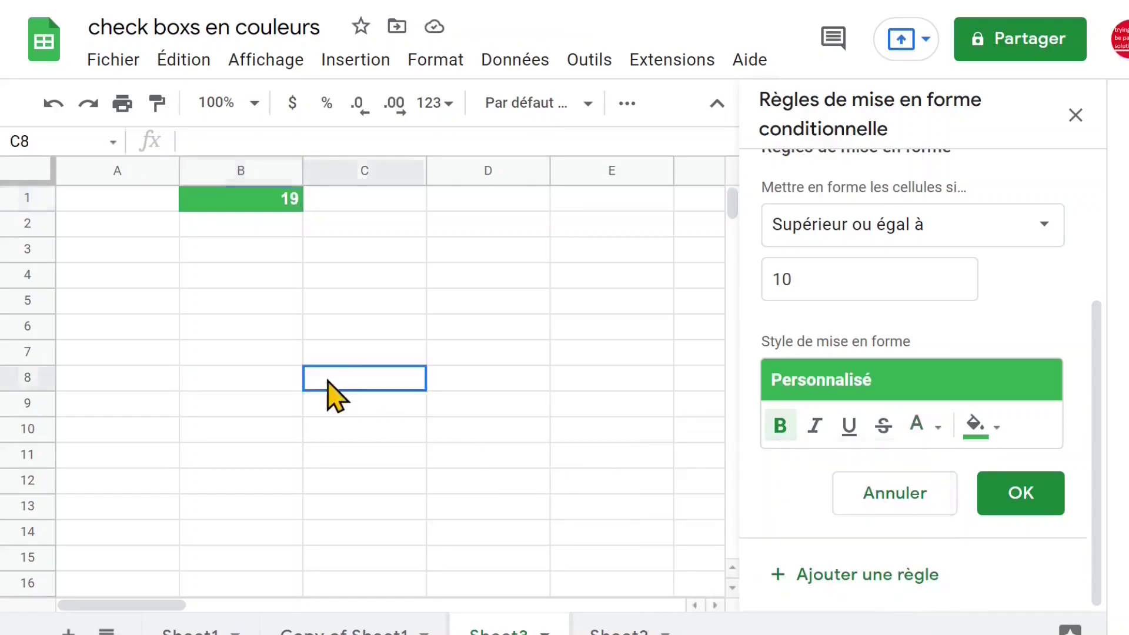
pyautogui.click(265, 202)
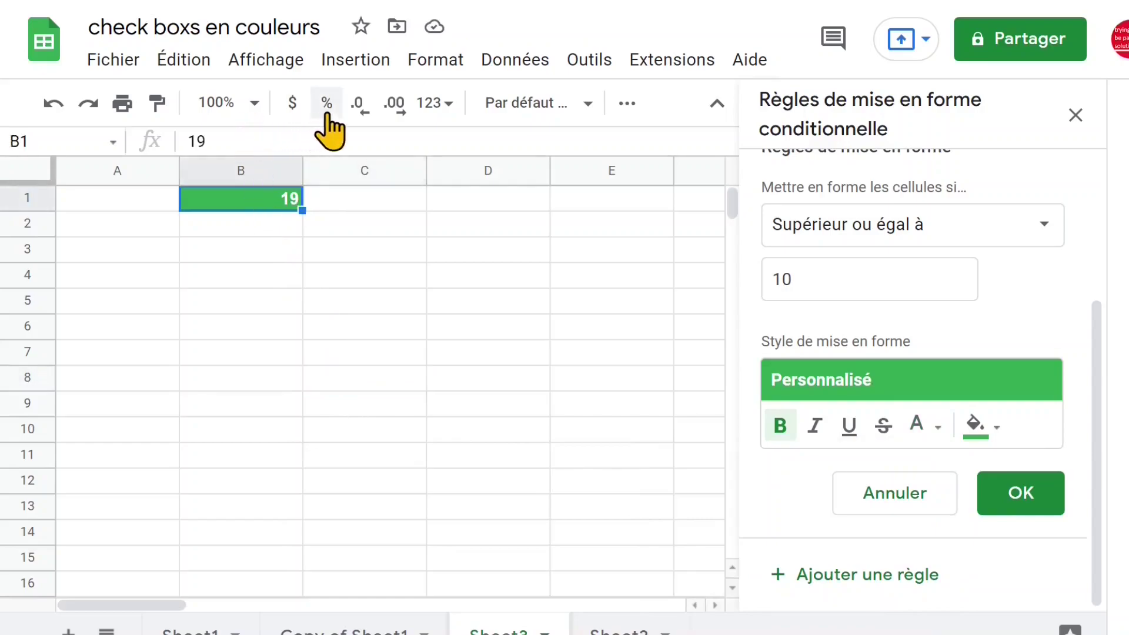
pyautogui.click(456, 253)
pyautogui.click(1075, 116)
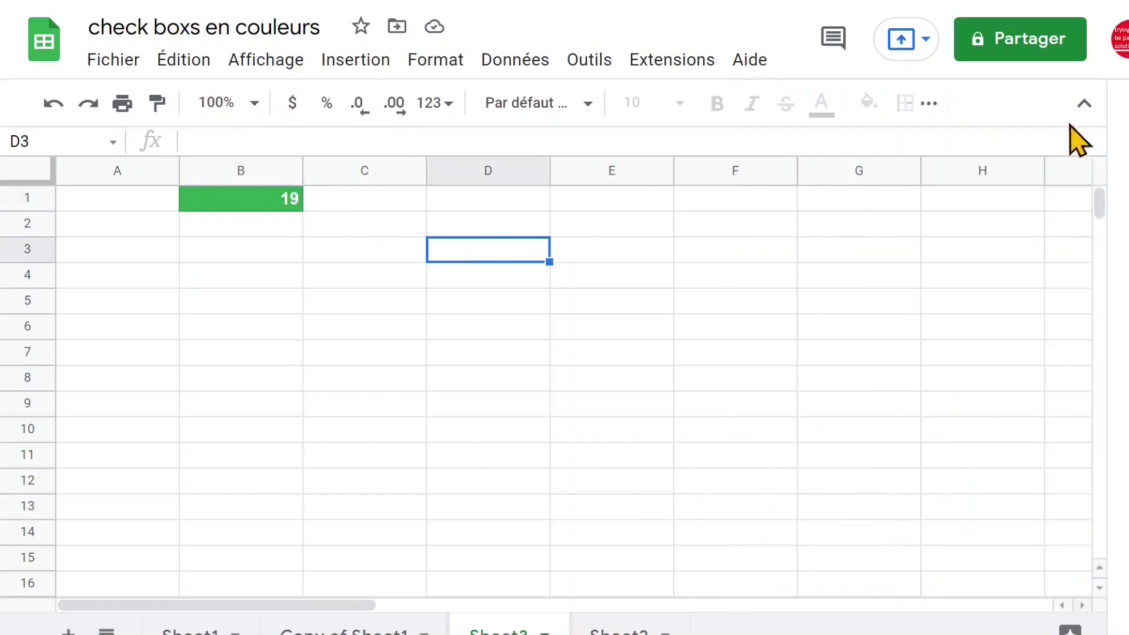
# - Set the font size of cell B1 to 36
pyautogui.click(274, 206)
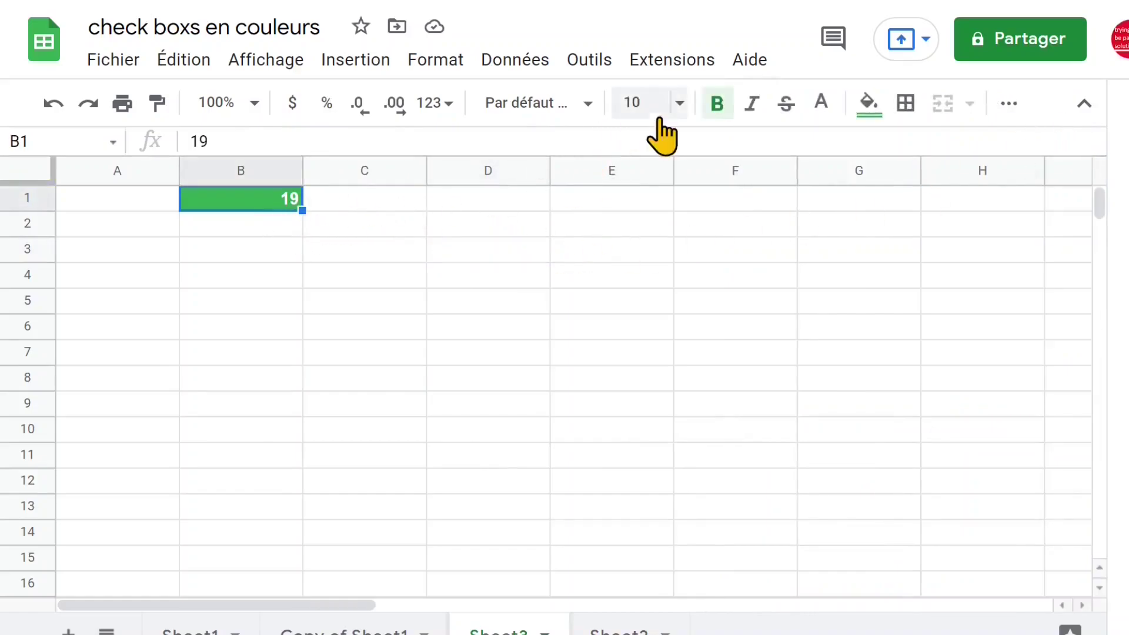
pyautogui.click(679, 104)
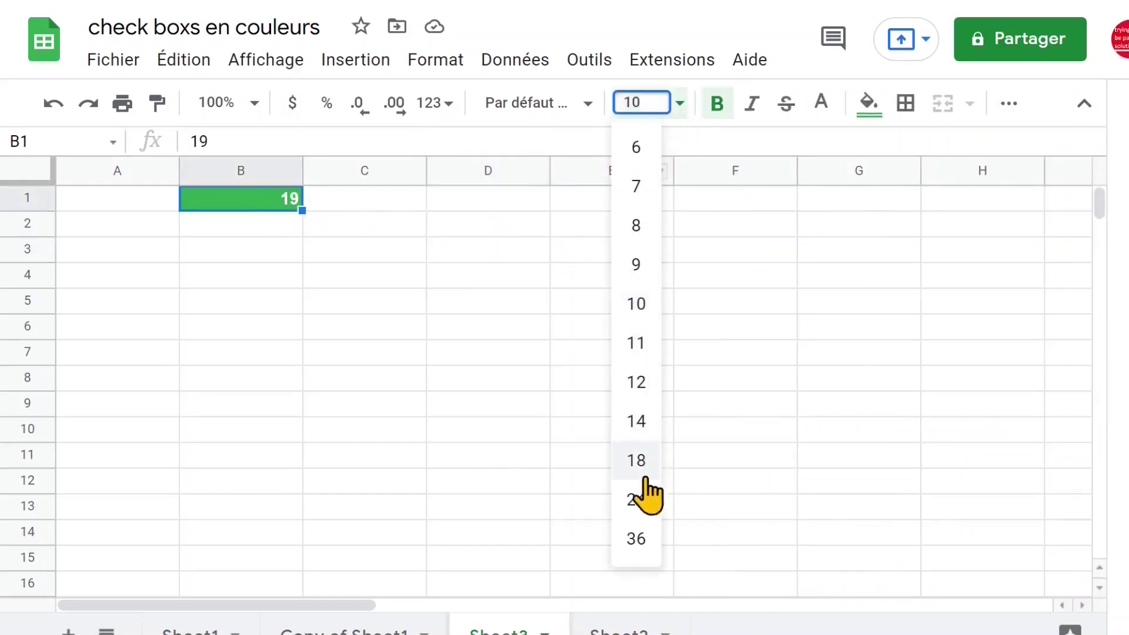
pyautogui.click(647, 541)
pyautogui.click(435, 357)
# - Copy the custom formula =(B1<10)*(B1>0) from the red conditional formatting rule on B1, leaving the rule unedited
pyautogui.click(268, 242)
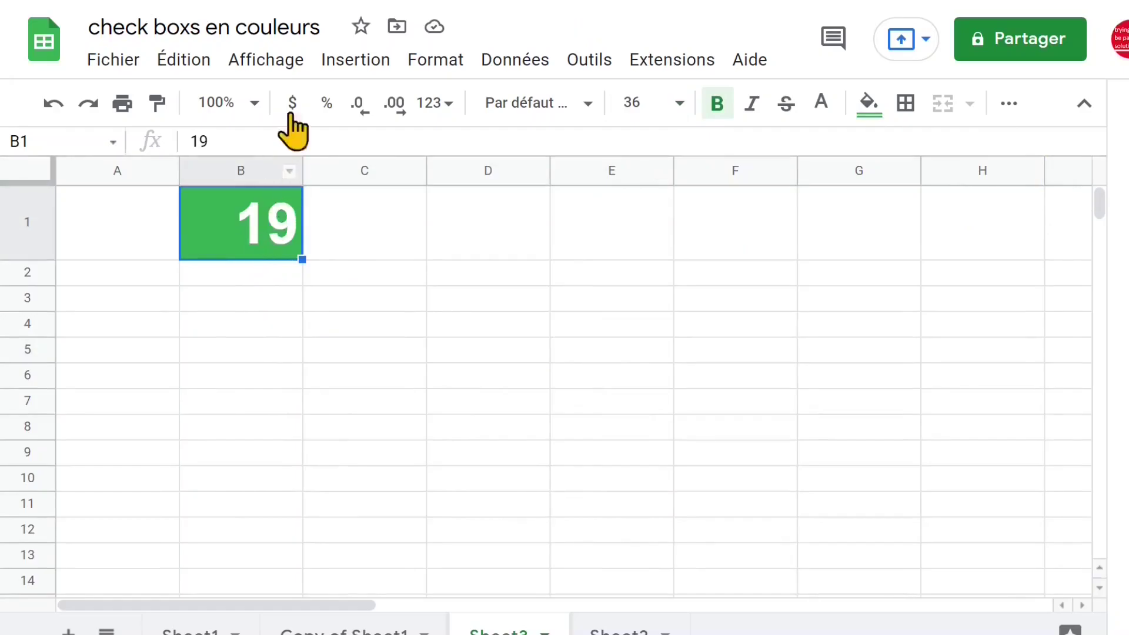
pyautogui.click(424, 78)
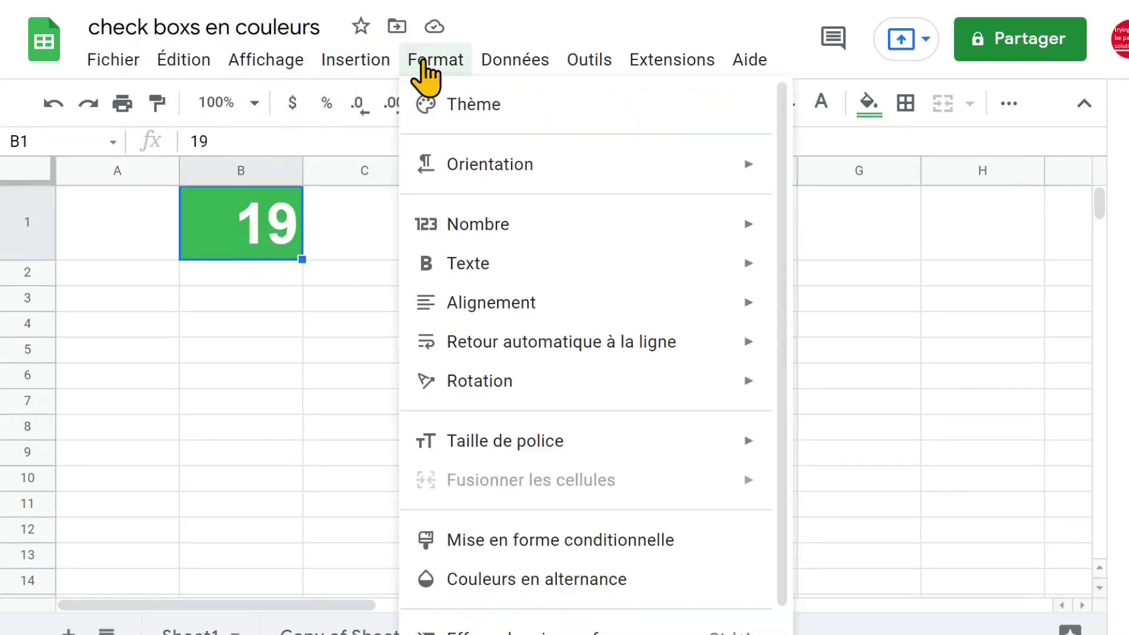
pyautogui.click(592, 540)
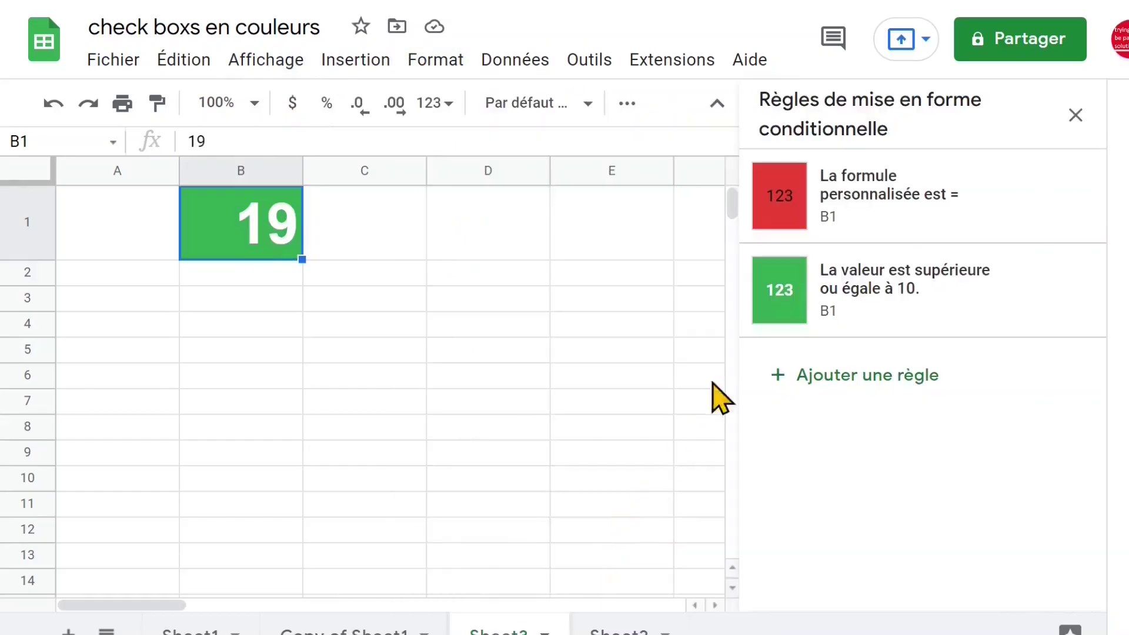
pyautogui.click(889, 191)
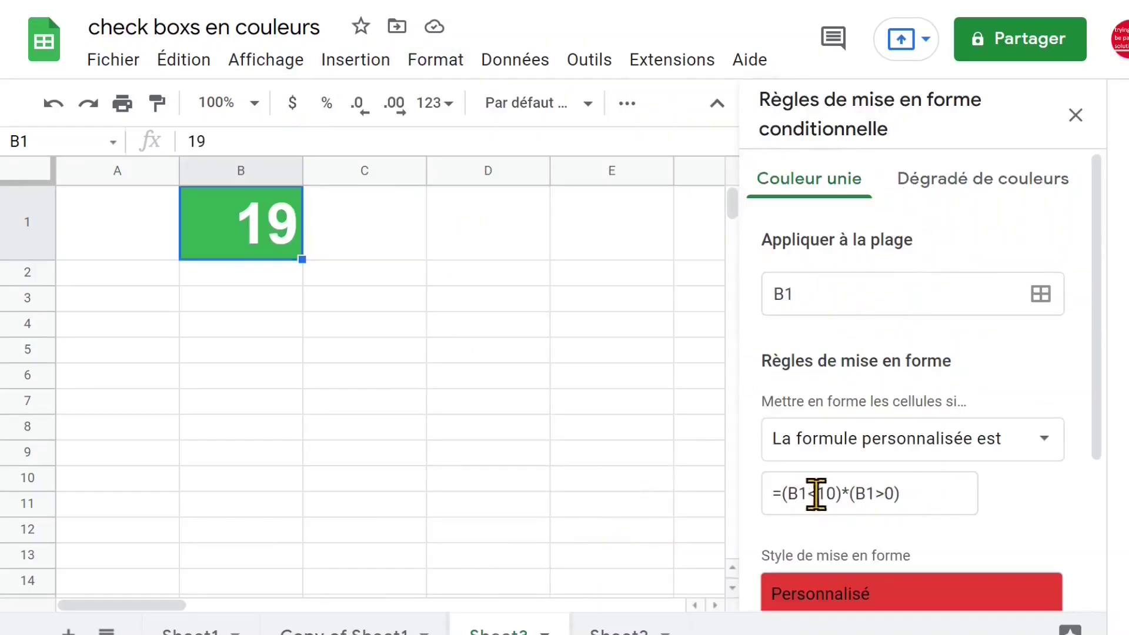
pyautogui.click(908, 487)
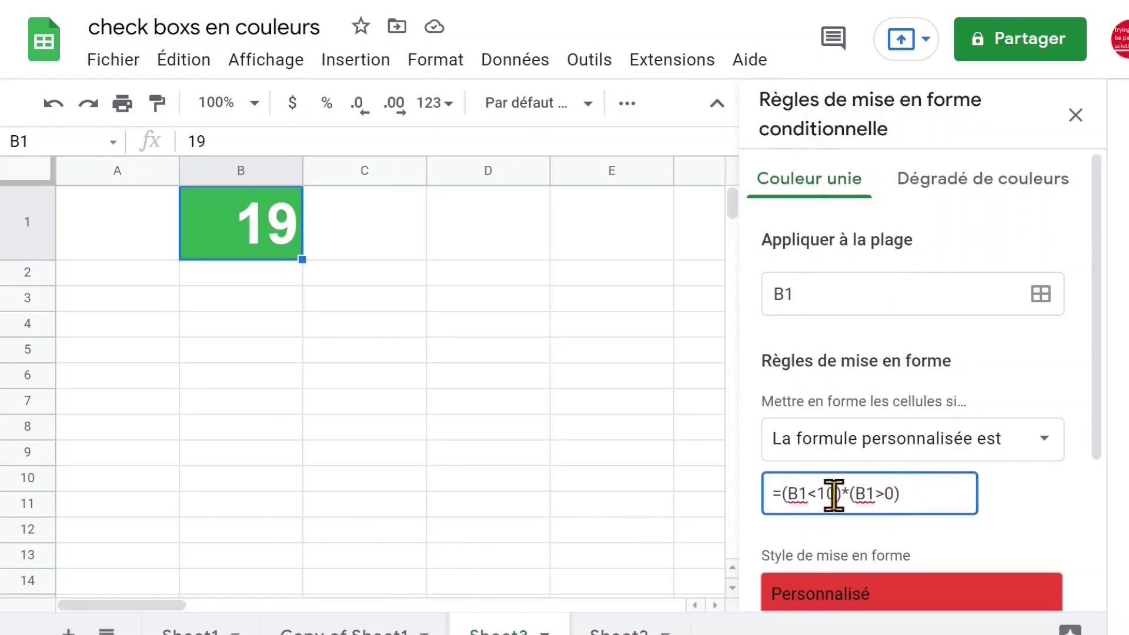
pyautogui.moveTo(775, 490); pyautogui.dragTo(912, 490)
pyautogui.rightClick(858, 497)
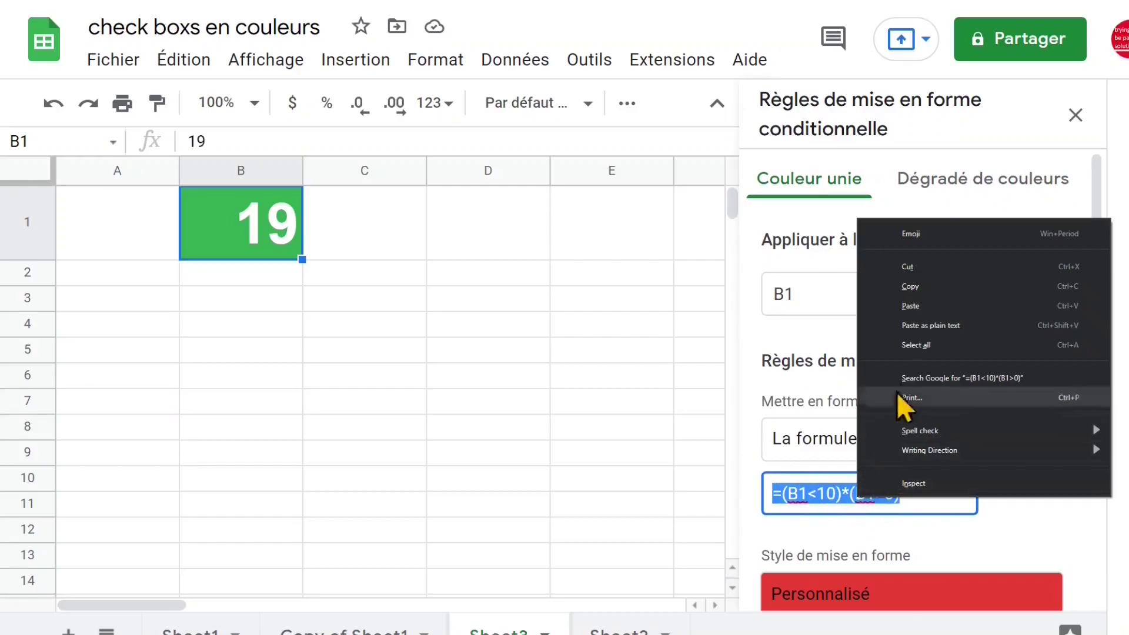
pyautogui.click(927, 287)
pyautogui.click(1072, 117)
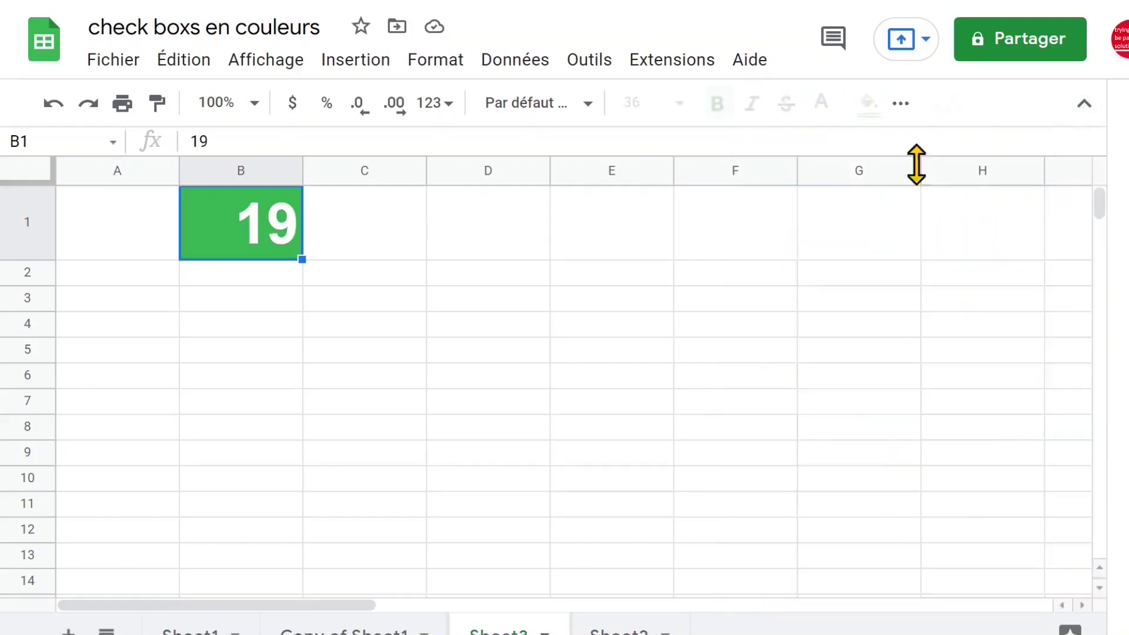
# - Paste the formula =(B1<10)*(B1>0) into cell C1
pyautogui.click(417, 252)
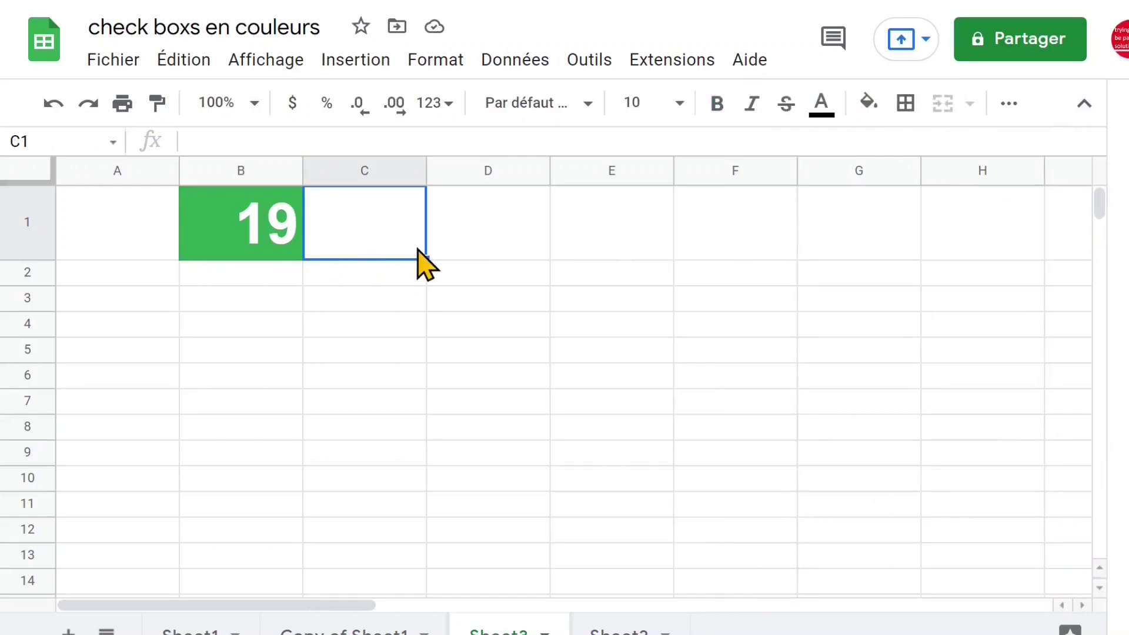
pyautogui.hotkey('ctrl', 'v')
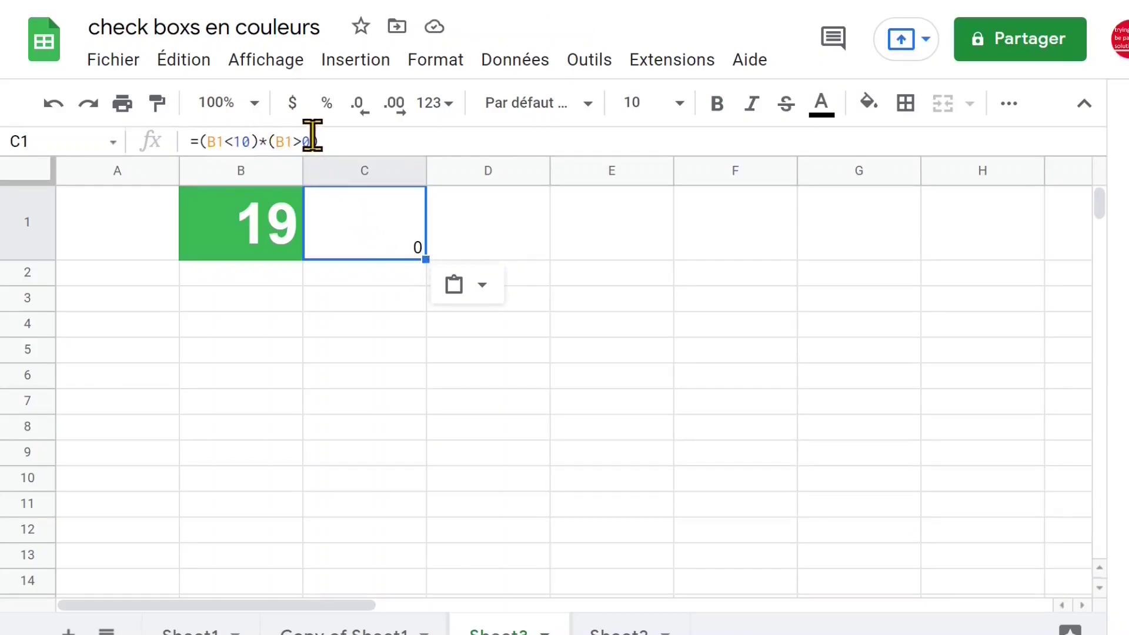
pyautogui.click(403, 231)
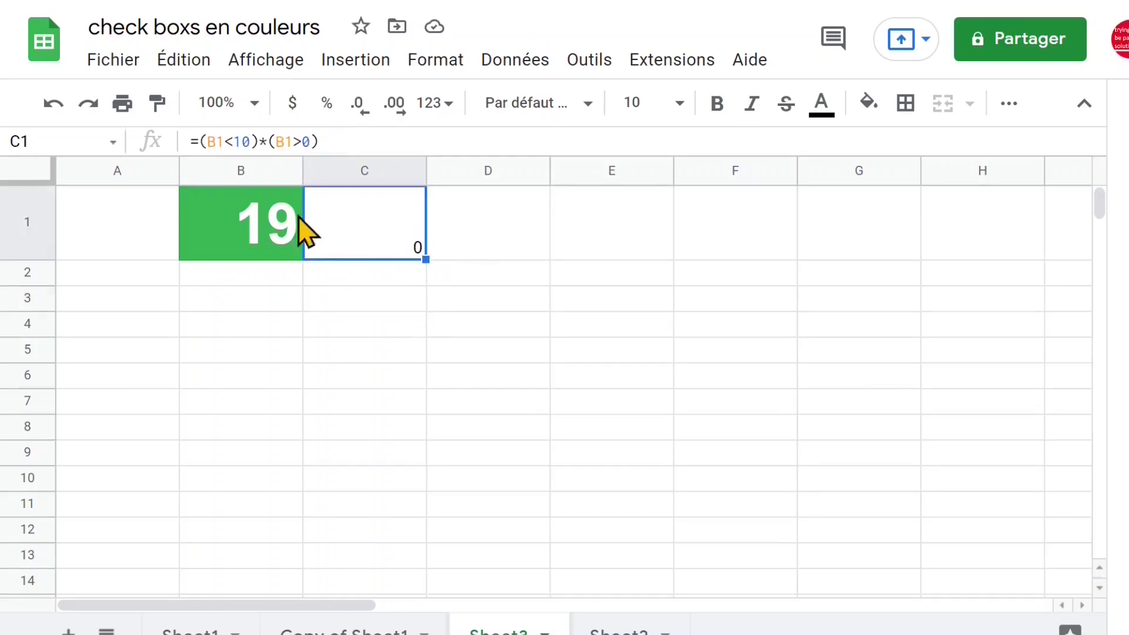
# - Test the formula with values below 10 by entering 5 and 3 in turn in B1
pyautogui.click(250, 227)
pyautogui.write('5')
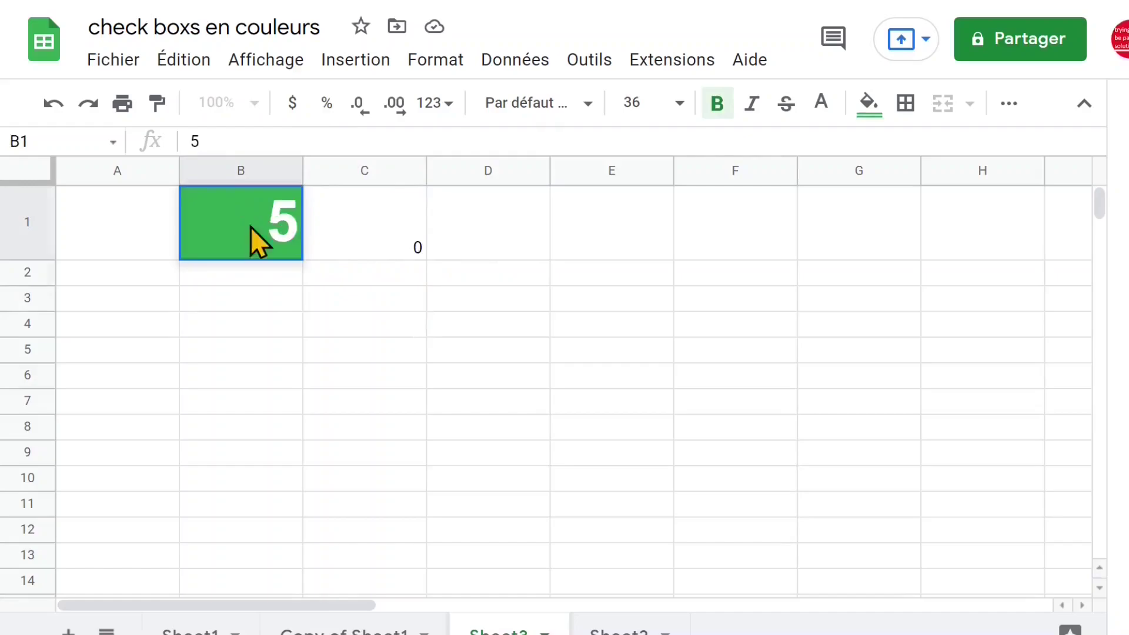
pyautogui.press('Return')
pyautogui.click(356, 227)
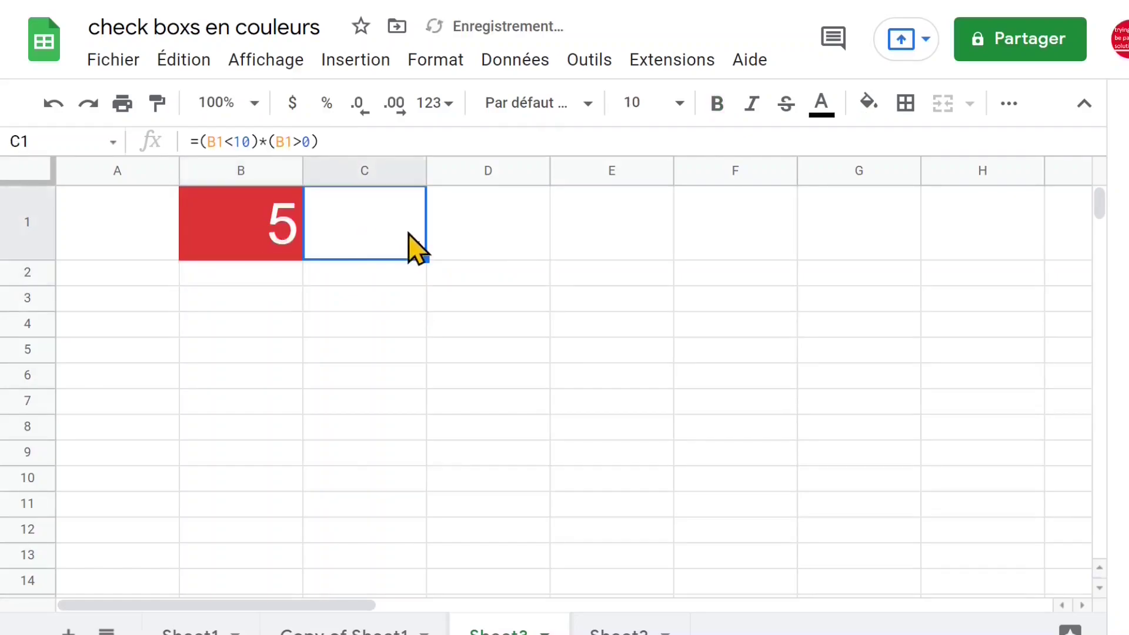
pyautogui.click(270, 236)
pyautogui.write('3')
pyautogui.press('Return')
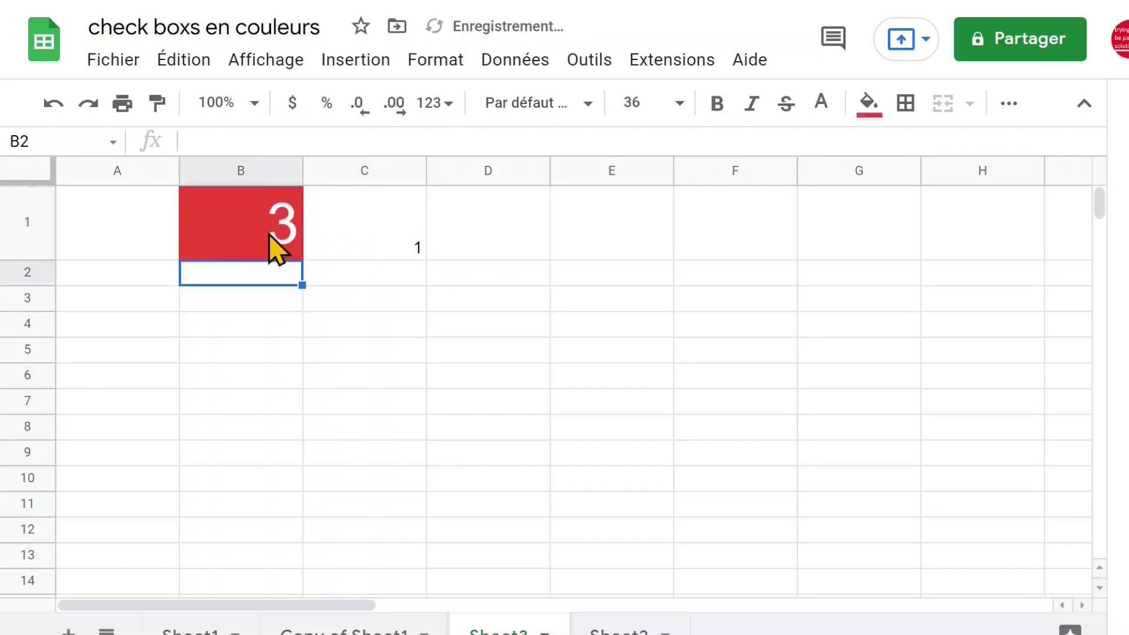
# - Enter 17 in B1 and check the formula result in C1
pyautogui.click(274, 247)
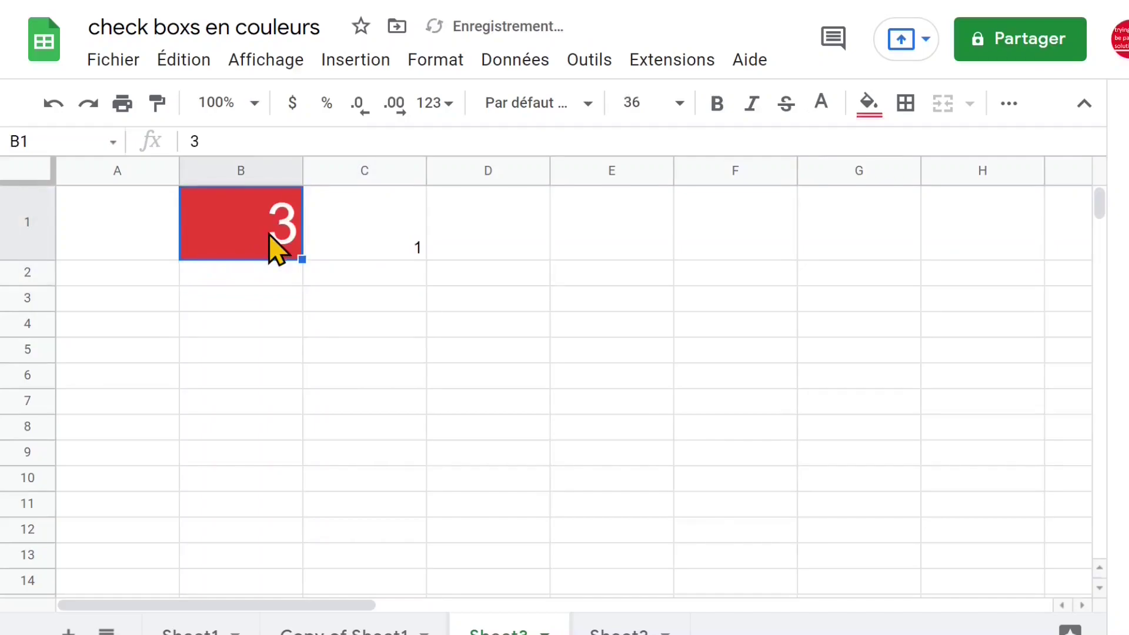
pyautogui.write('17')
pyautogui.press('Return')
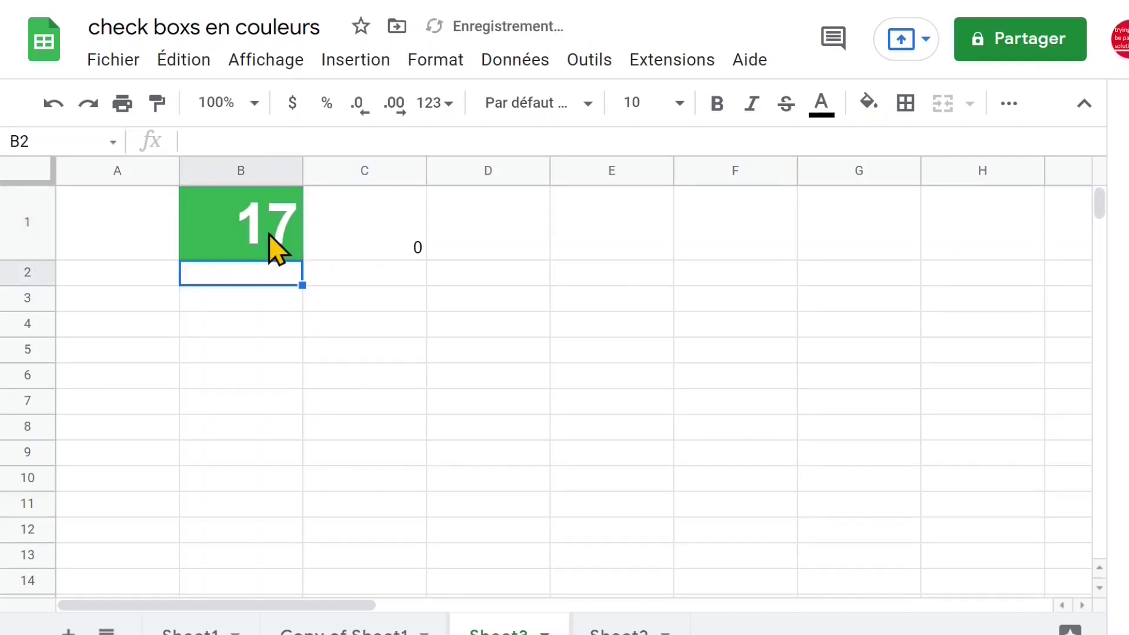
pyautogui.click(418, 241)
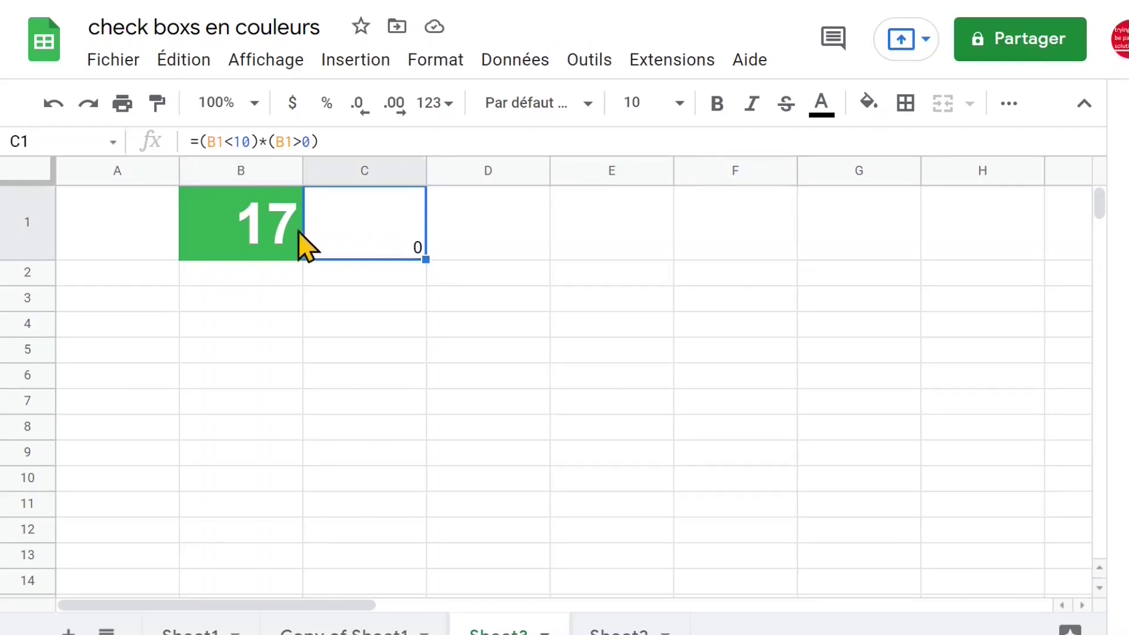
# - Open the red custom-formula rule on B1 and change the range it applies to to A1
pyautogui.click(261, 230)
pyautogui.click(436, 61)
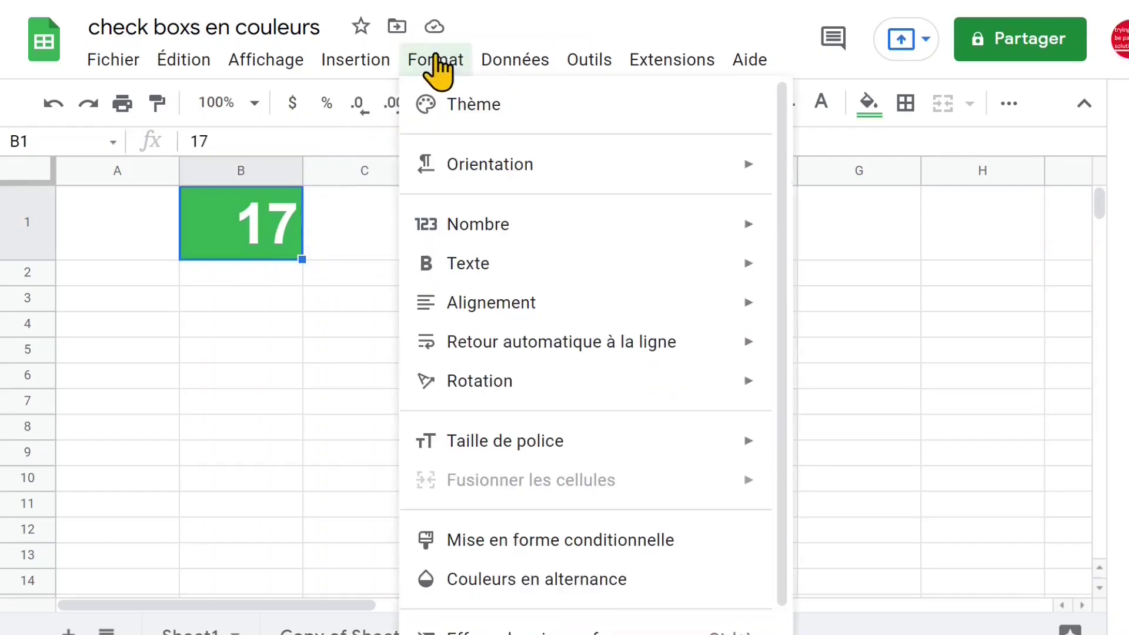
pyautogui.click(521, 539)
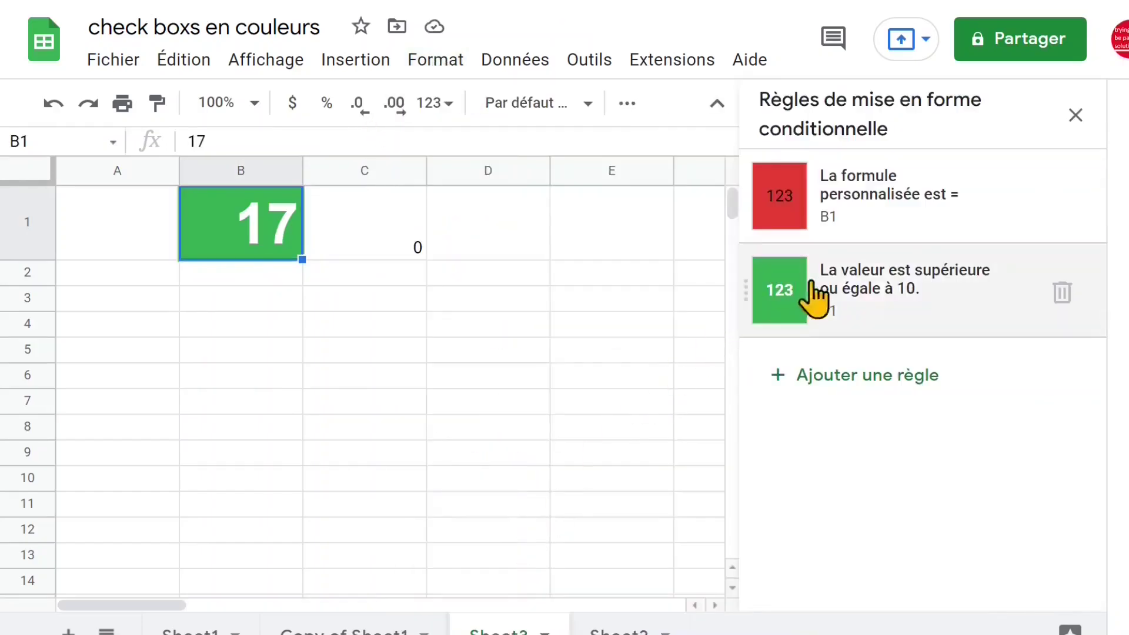
pyautogui.click(900, 217)
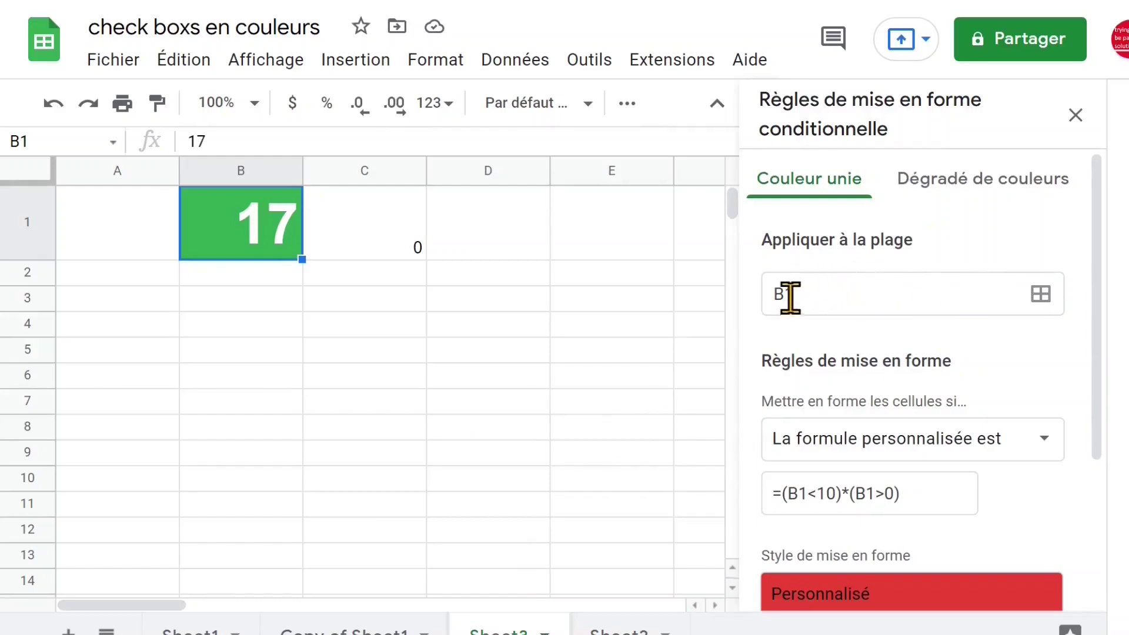
pyautogui.click(811, 297)
pyautogui.click(142, 228)
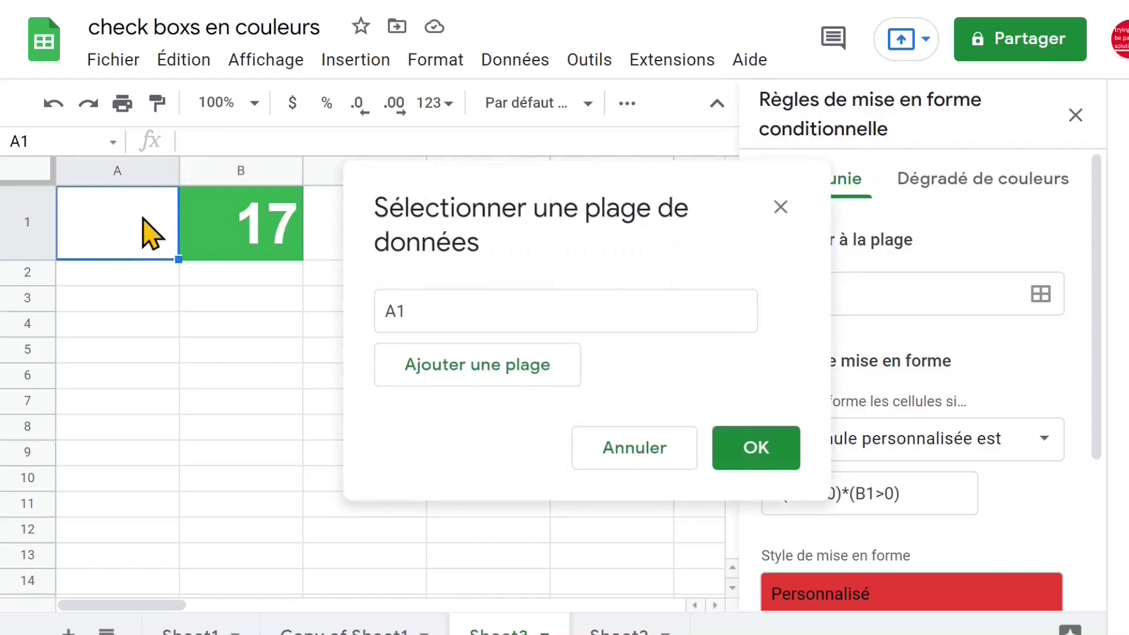
pyautogui.click(756, 456)
# - Keep the custom-formula condition on the A1 rule and set its fill colour to orange
pyautogui.moveTo(1109, 341); pyautogui.dragTo(1110, 425)
pyautogui.click(1039, 306)
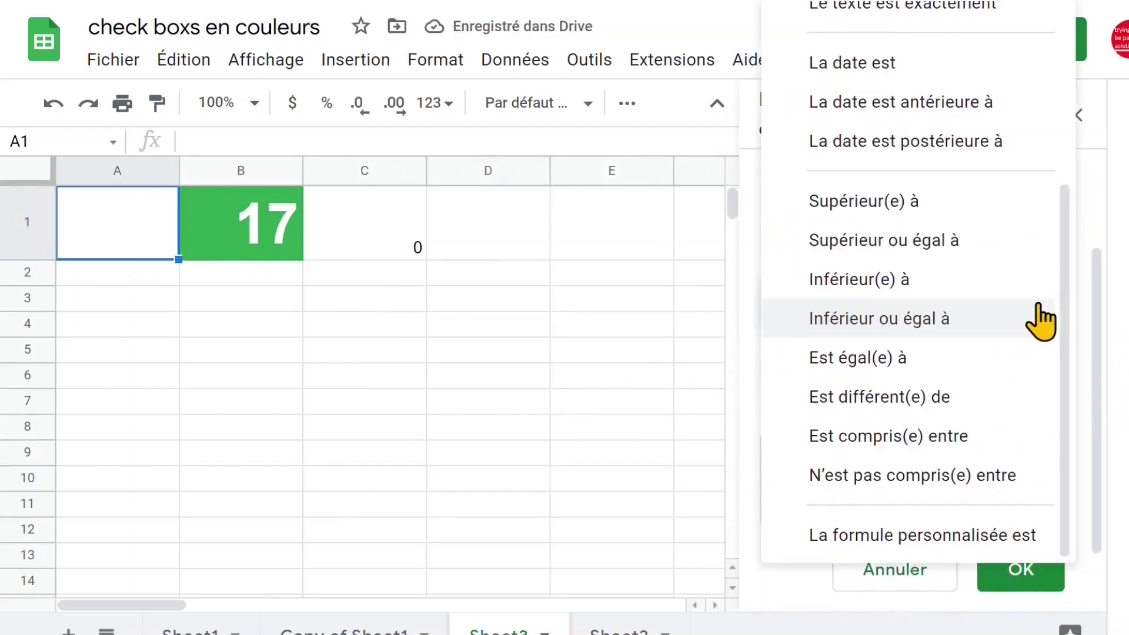
pyautogui.click(983, 537)
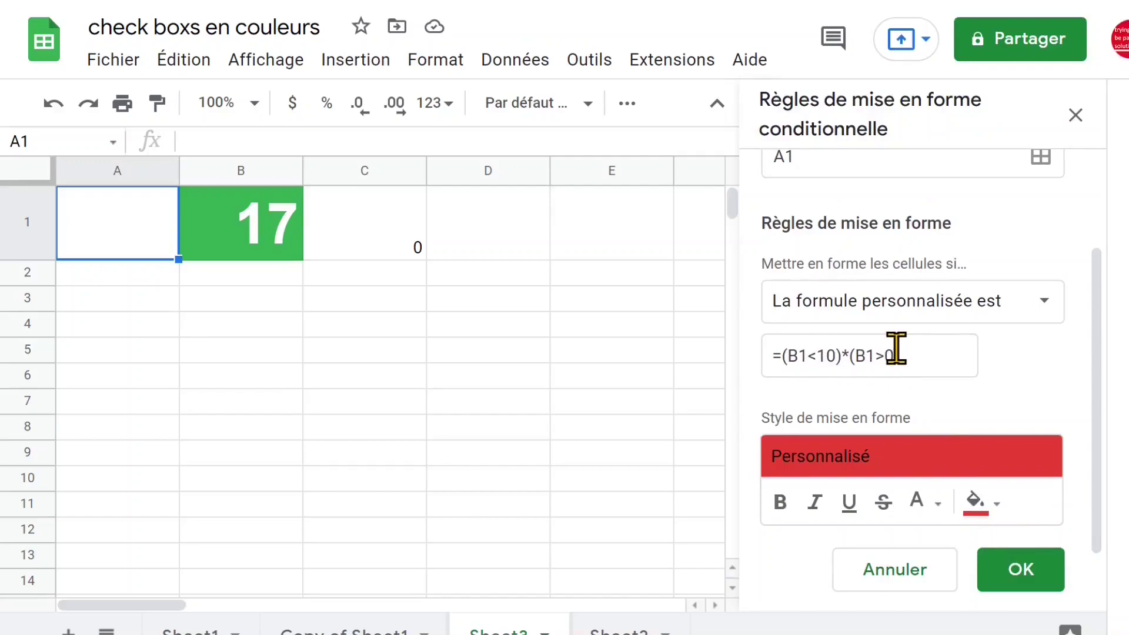
pyautogui.moveTo(1101, 341); pyautogui.dragTo(1096, 423)
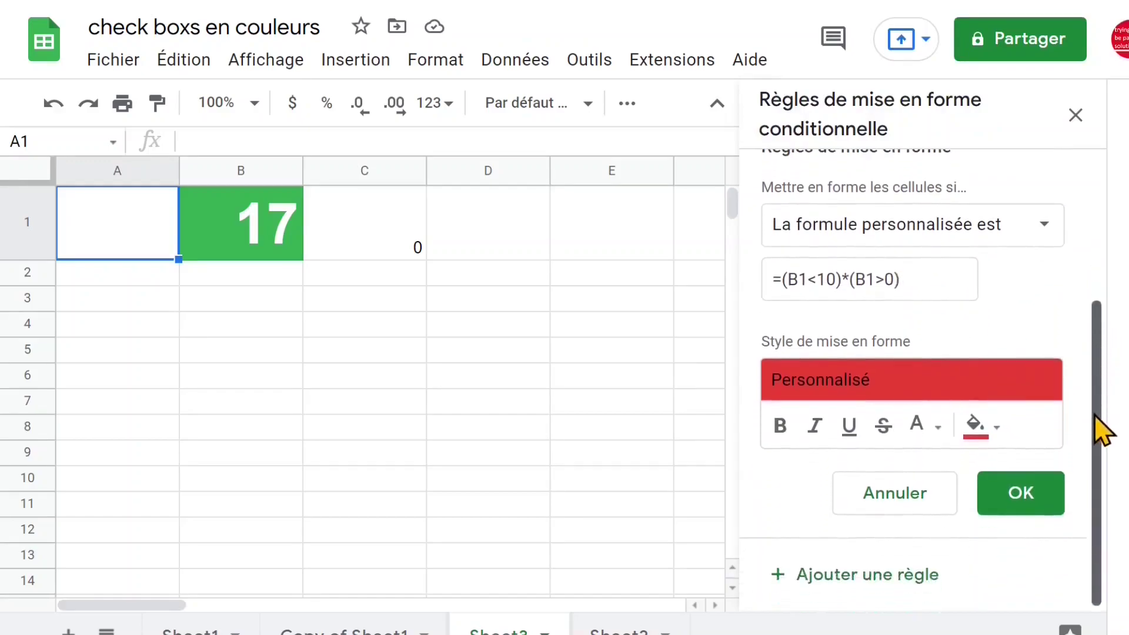
pyautogui.click(977, 426)
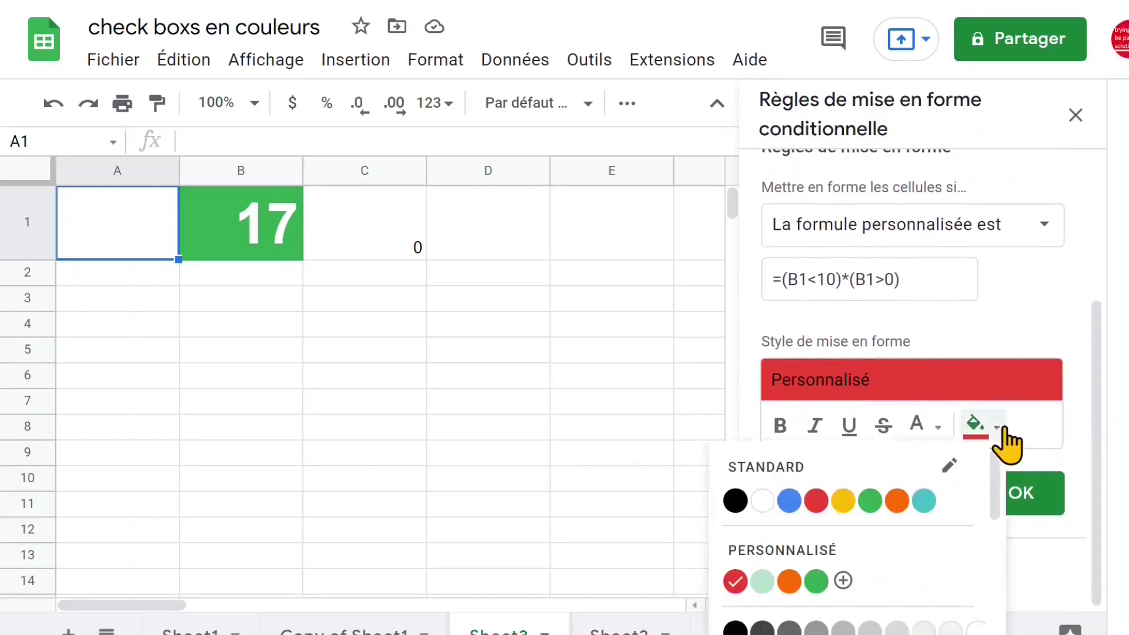
pyautogui.click(900, 500)
# - Add a second conditional formatting rule for A1 with the custom formula =(B1>=10)
pyautogui.moveTo(1102, 358); pyautogui.dragTo(1117, 445)
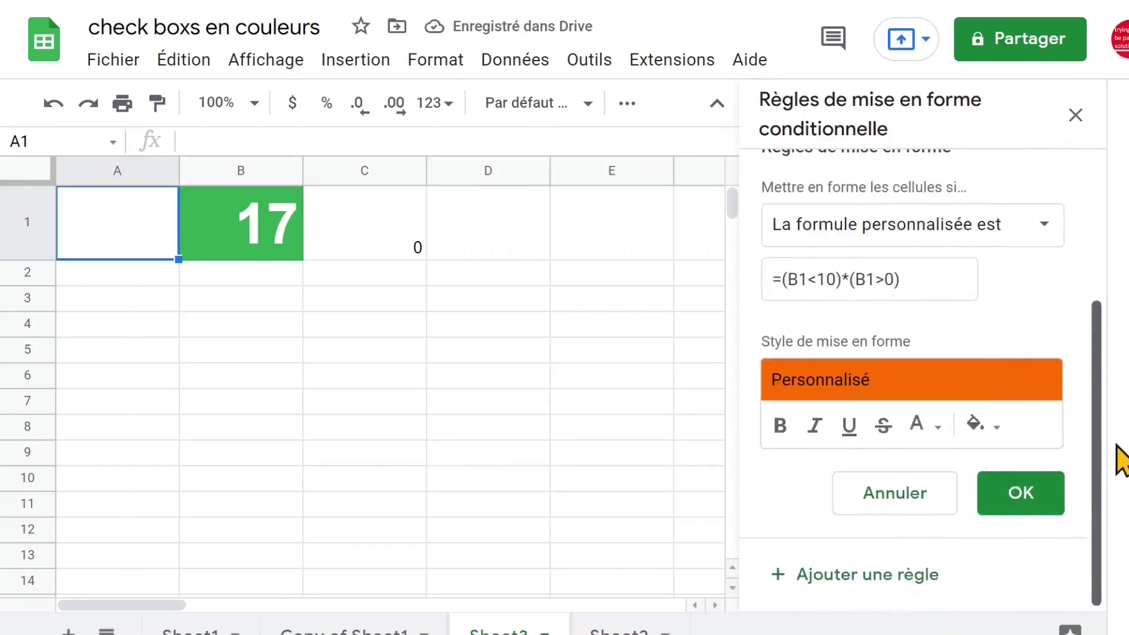
pyautogui.click(901, 582)
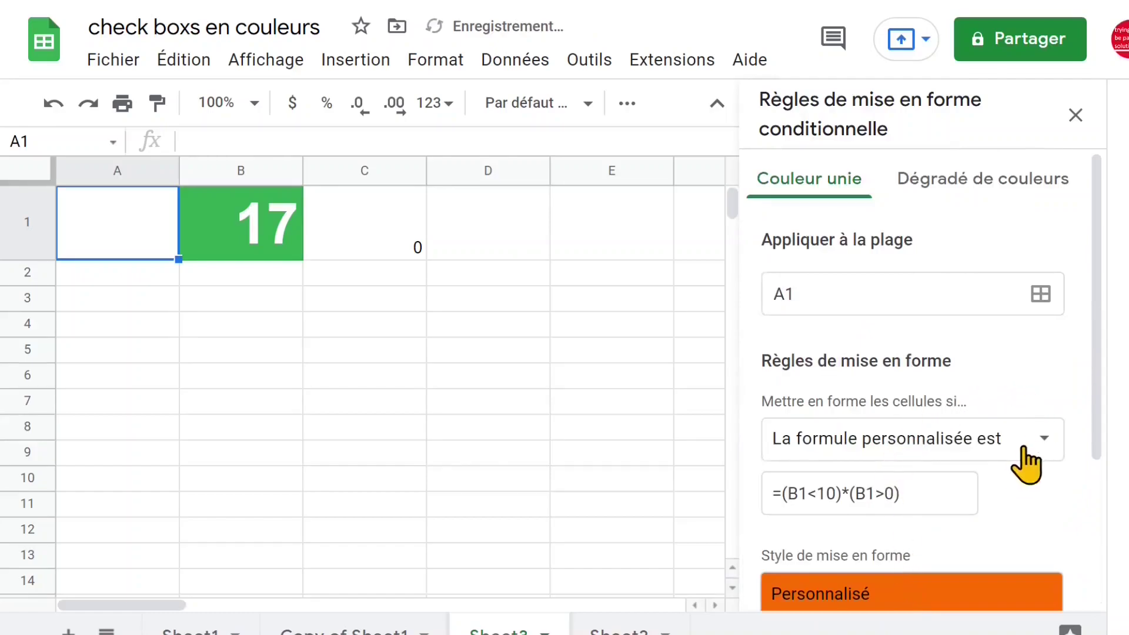
pyautogui.scroll(-3, 915, 498)
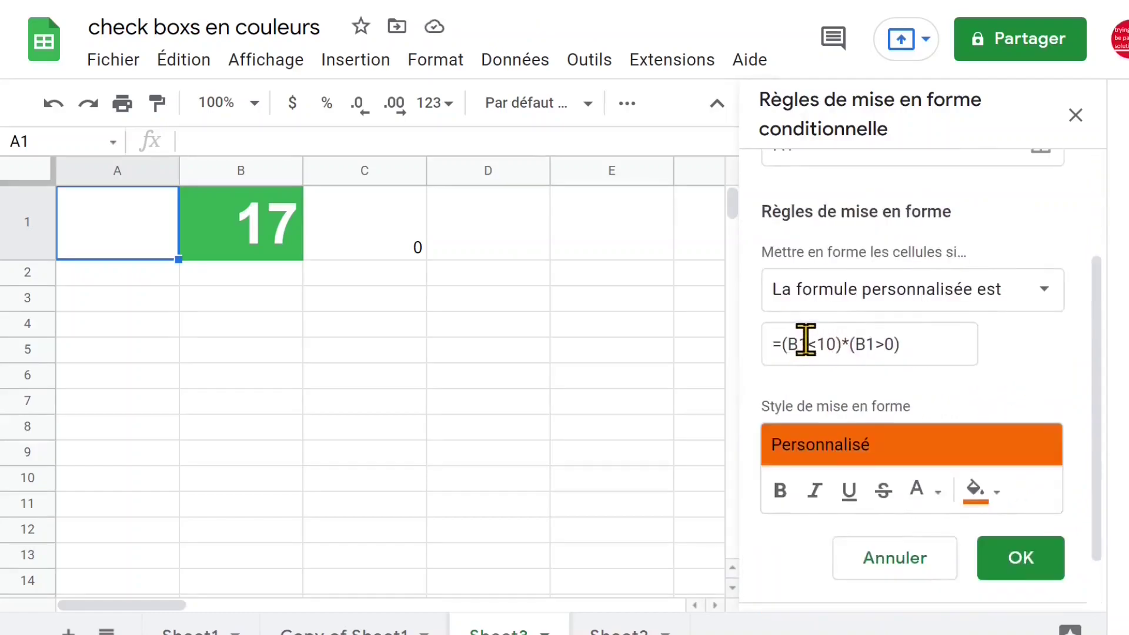
pyautogui.click(806, 344)
pyautogui.hotkey('ctrl', 'a')
pyautogui.write('=(B1>=10)')
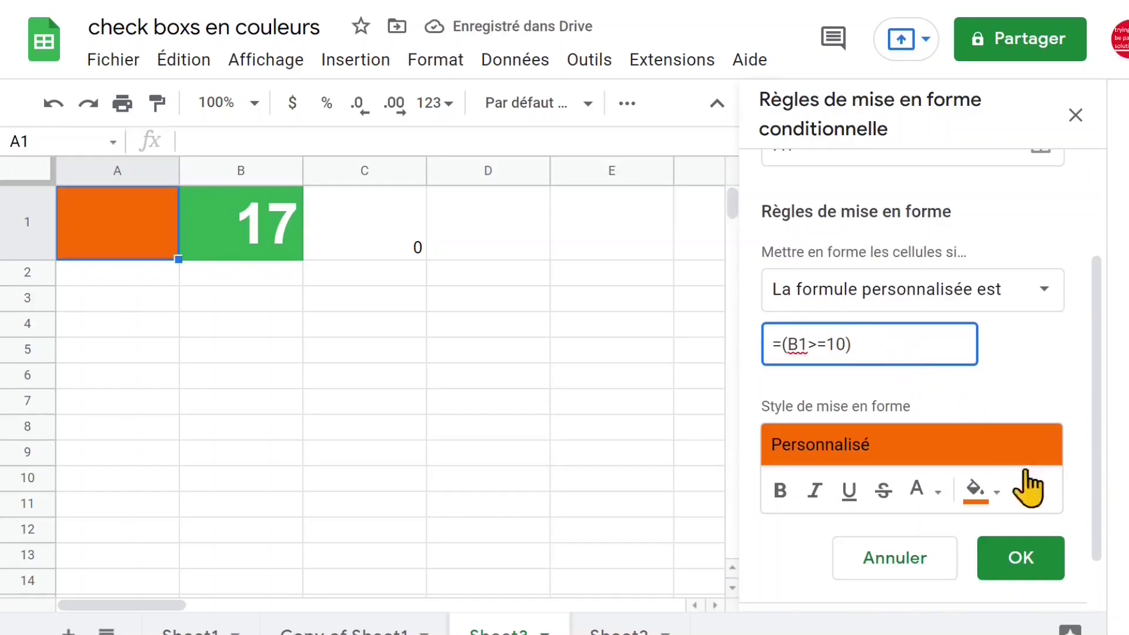
# - Set the fill colour of the new A1 rule to cyan and save the rule
pyautogui.click(998, 498)
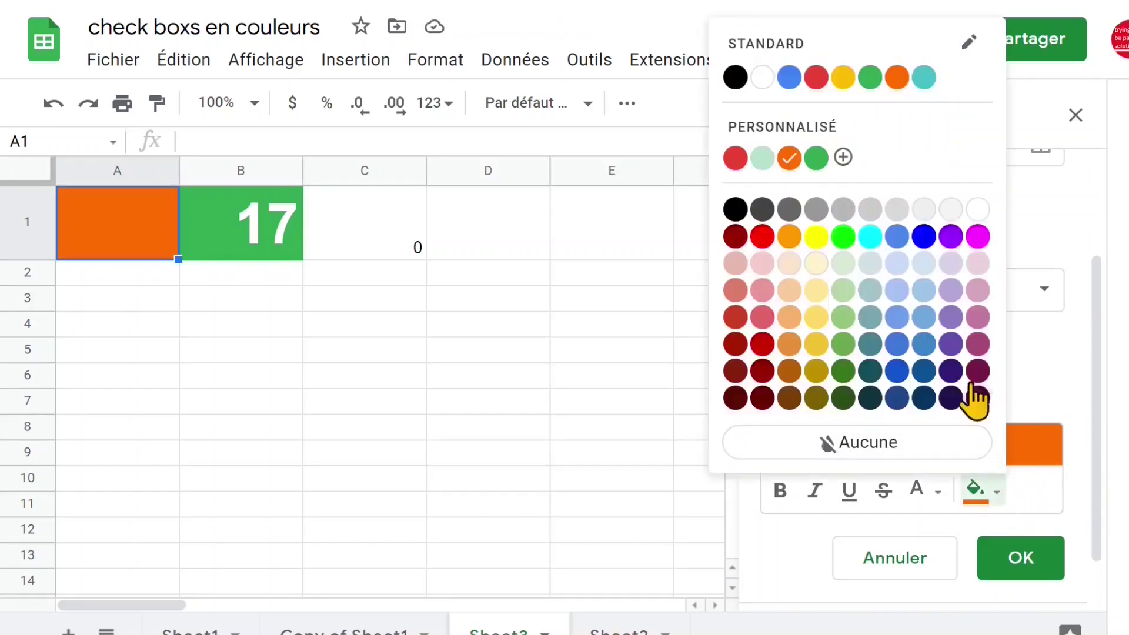
pyautogui.click(870, 238)
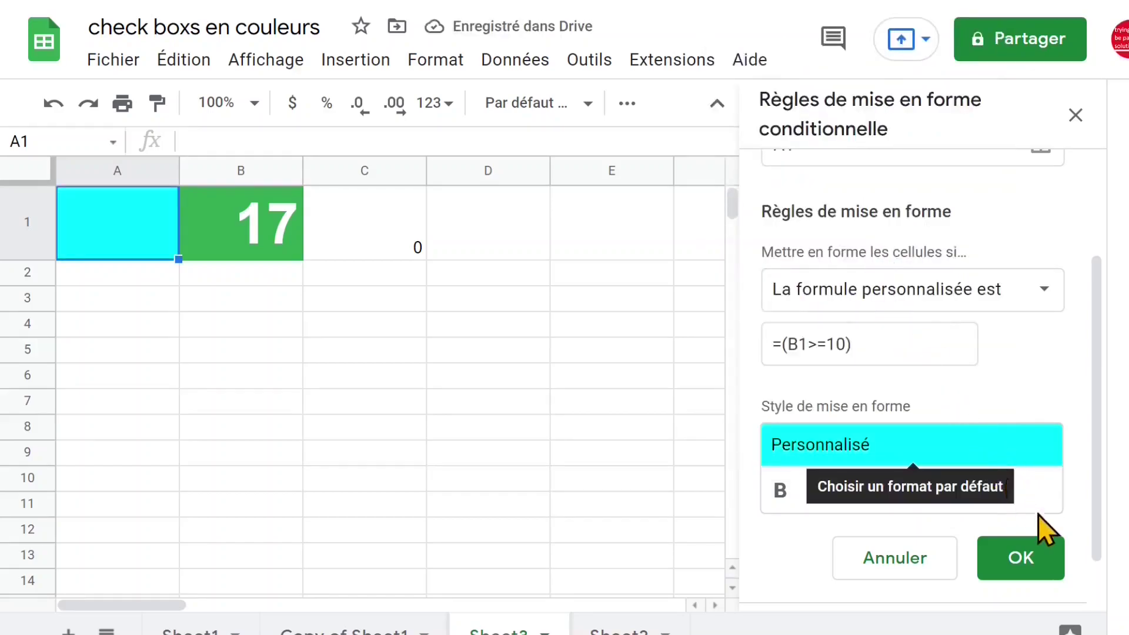
pyautogui.click(1024, 565)
pyautogui.click(517, 390)
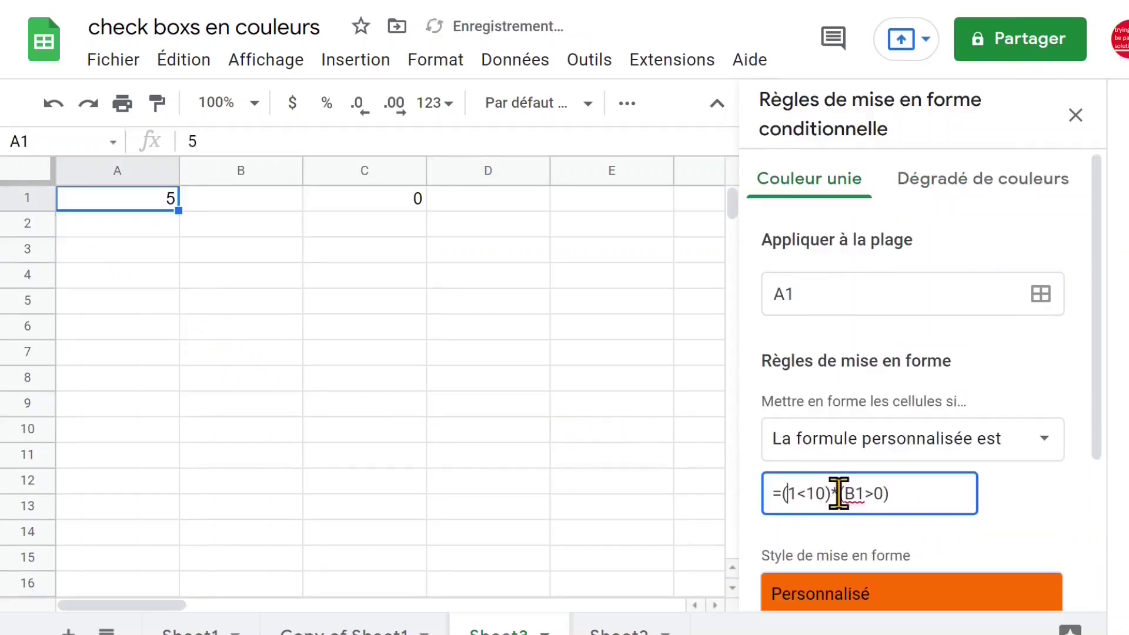
# - Change the orange rule's custom formula to =(a1<10)*(a1>0) and save it
pyautogui.write('a1<10)*(B1>0)')
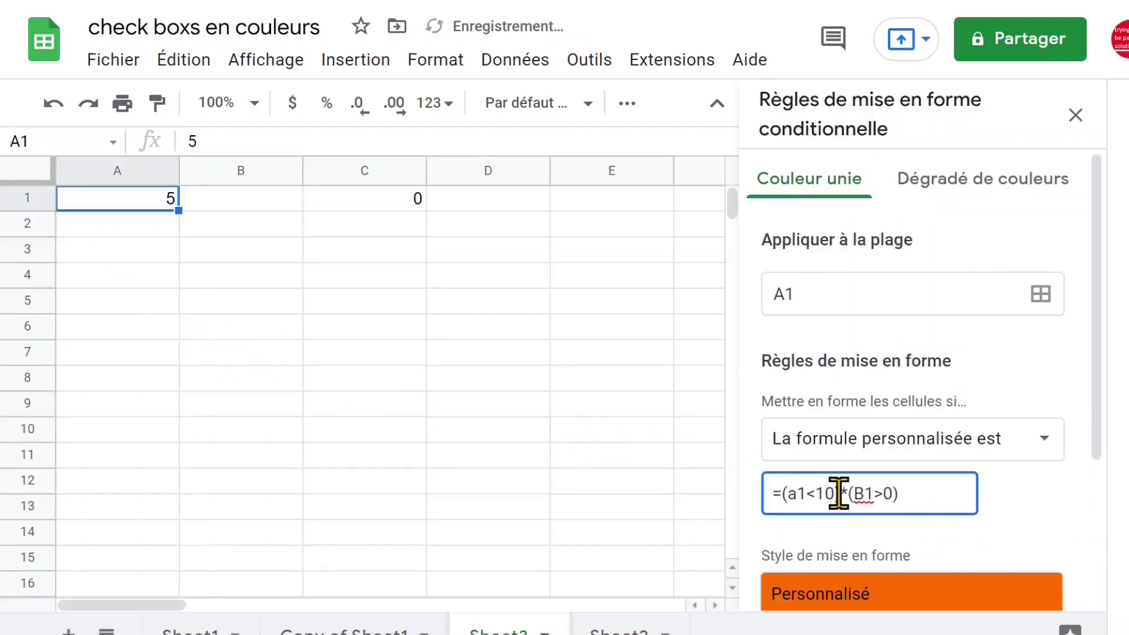
pyautogui.click(868, 493)
pyautogui.press('BackSpace')
pyautogui.write('a')
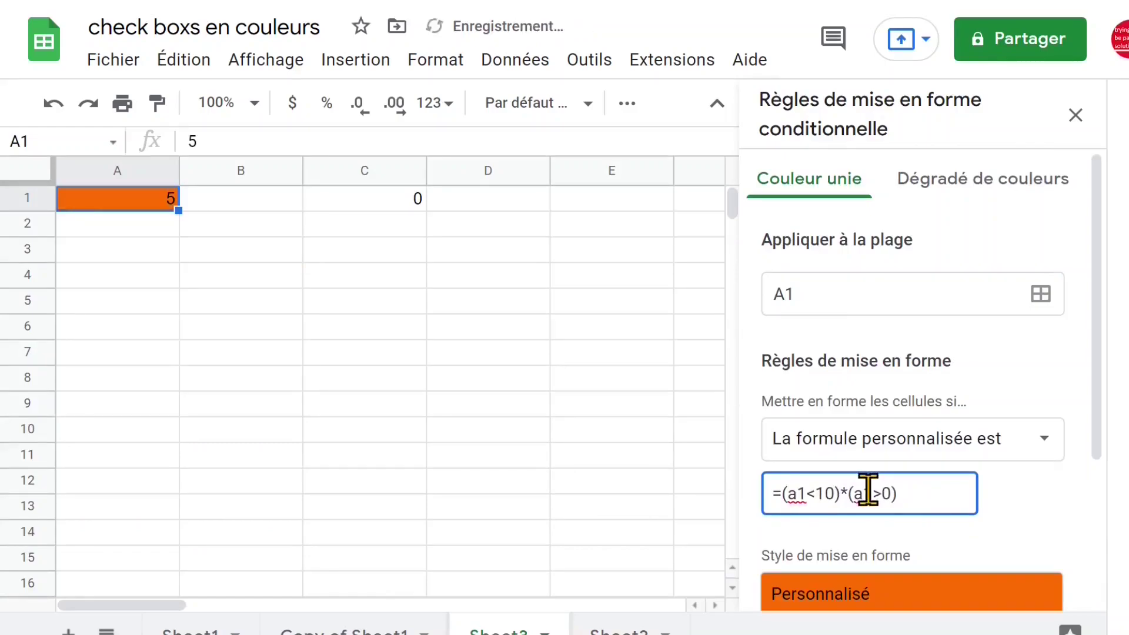
pyautogui.moveTo(1100, 329); pyautogui.dragTo(1112, 495)
pyautogui.click(1044, 511)
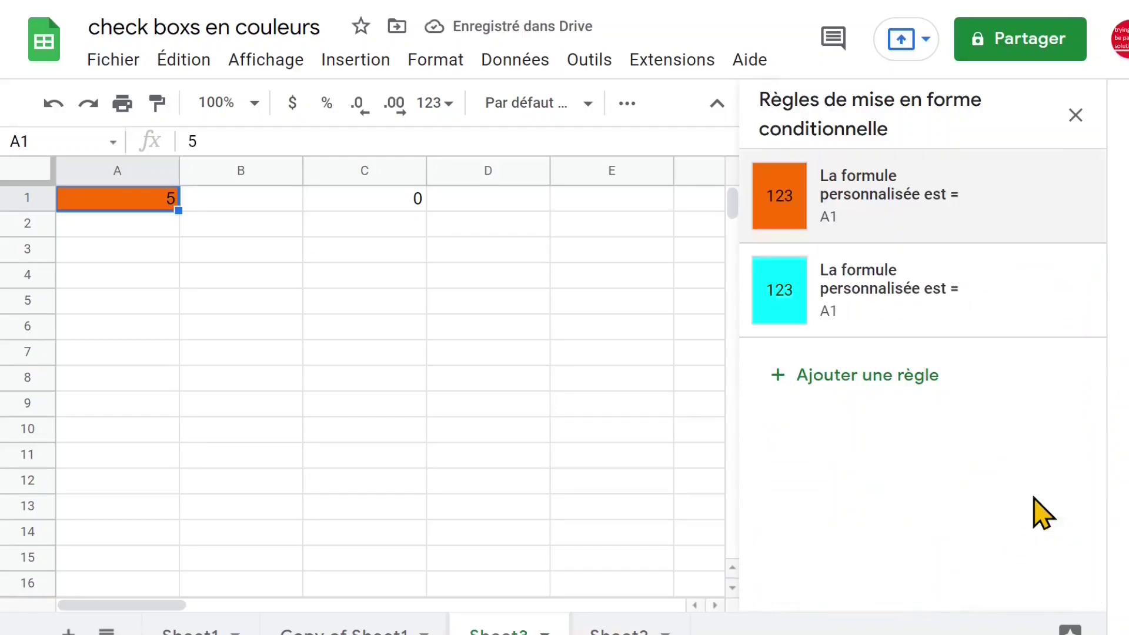
# - Enter 16 in cell A1
pyautogui.click(139, 209)
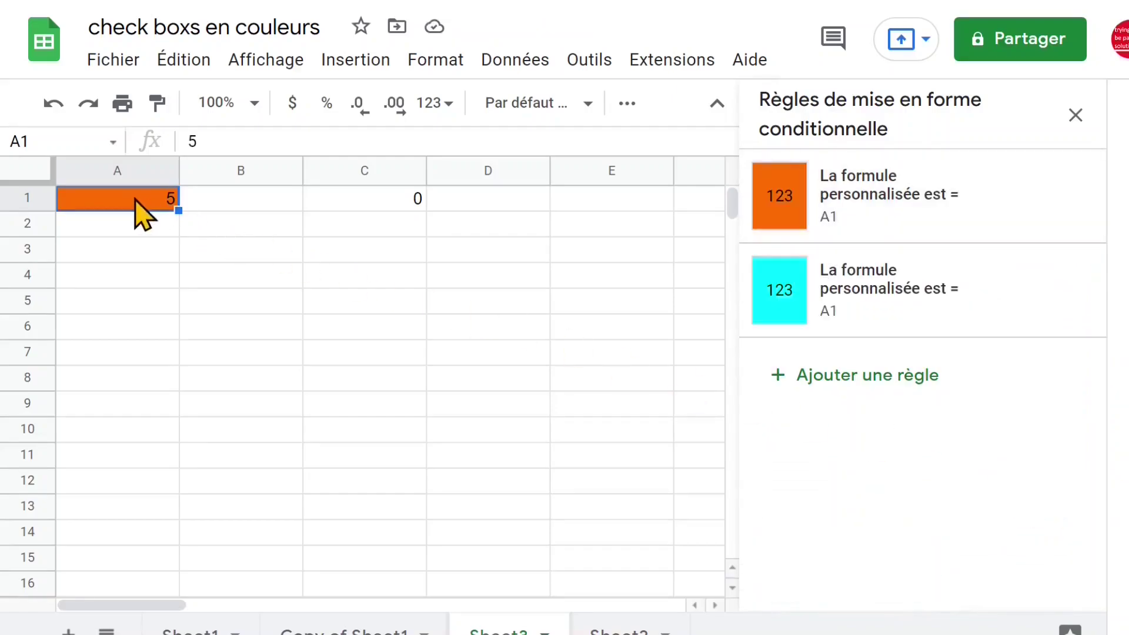
pyautogui.write('1')
pyautogui.press('Return')
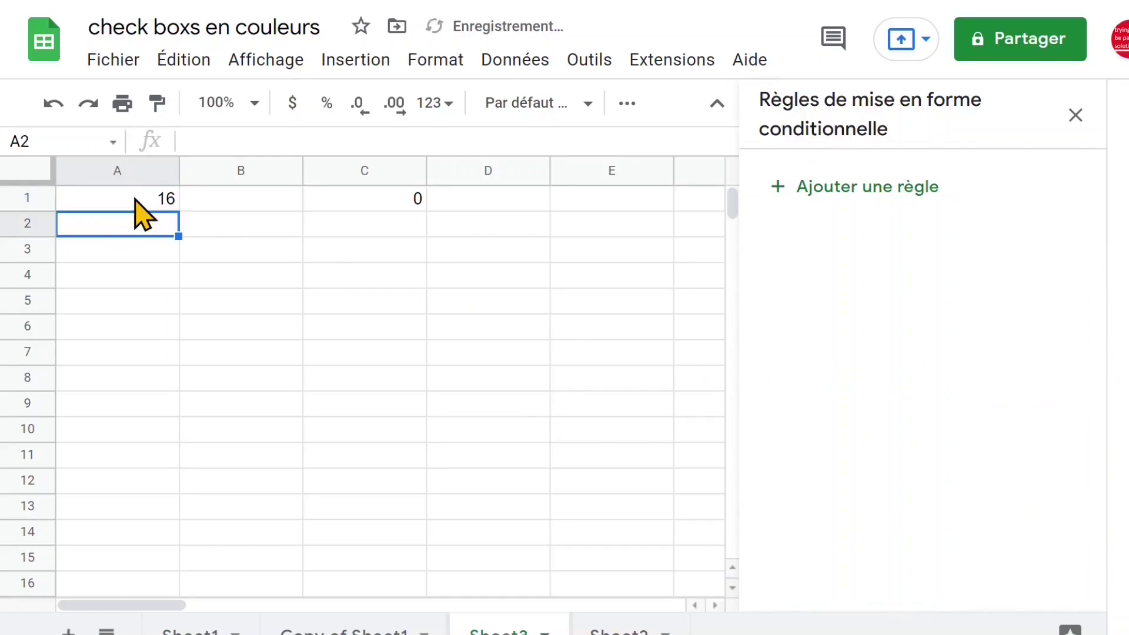
# - Open the cyan rule on A1 and change its custom formula to =(a1>=10)
pyautogui.click(135, 199)
pyautogui.click(882, 299)
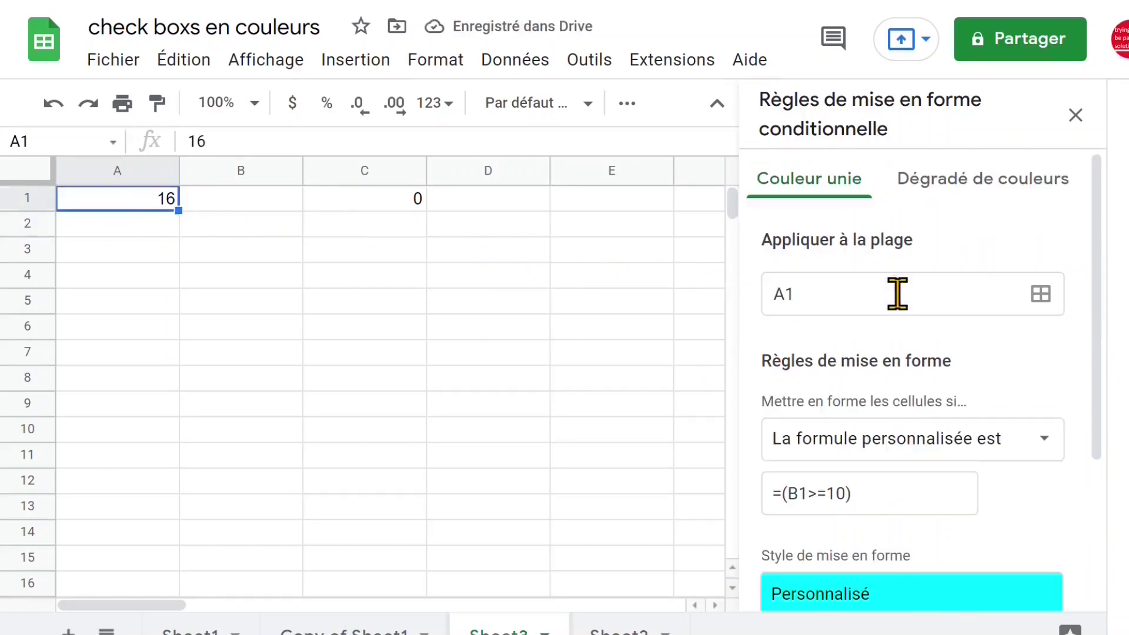
pyautogui.click(808, 494)
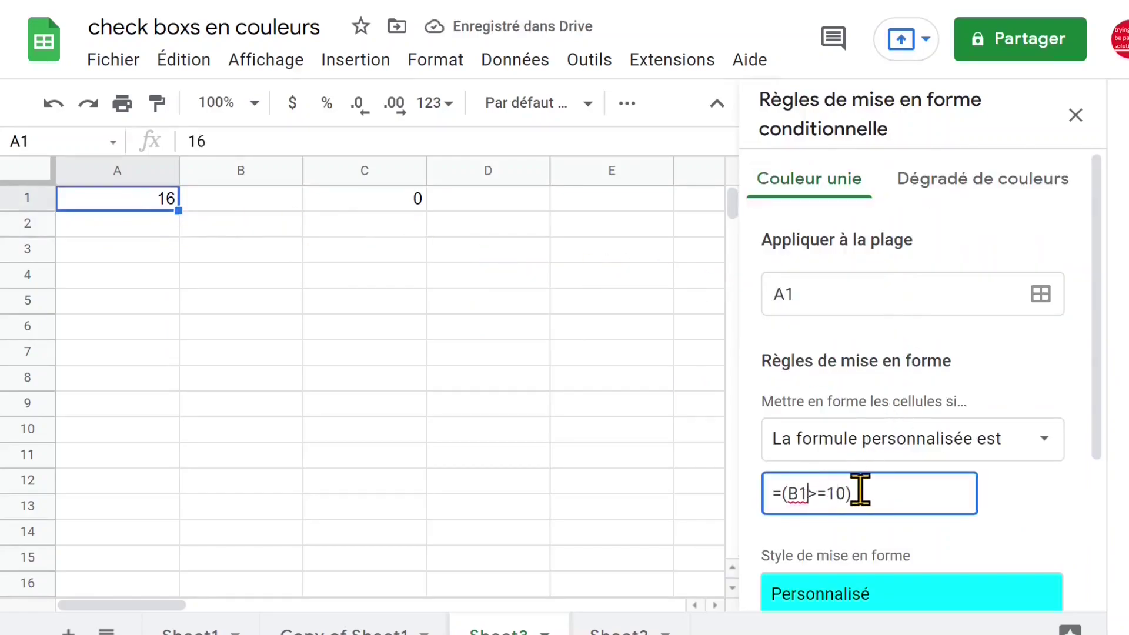
pyautogui.write('a')
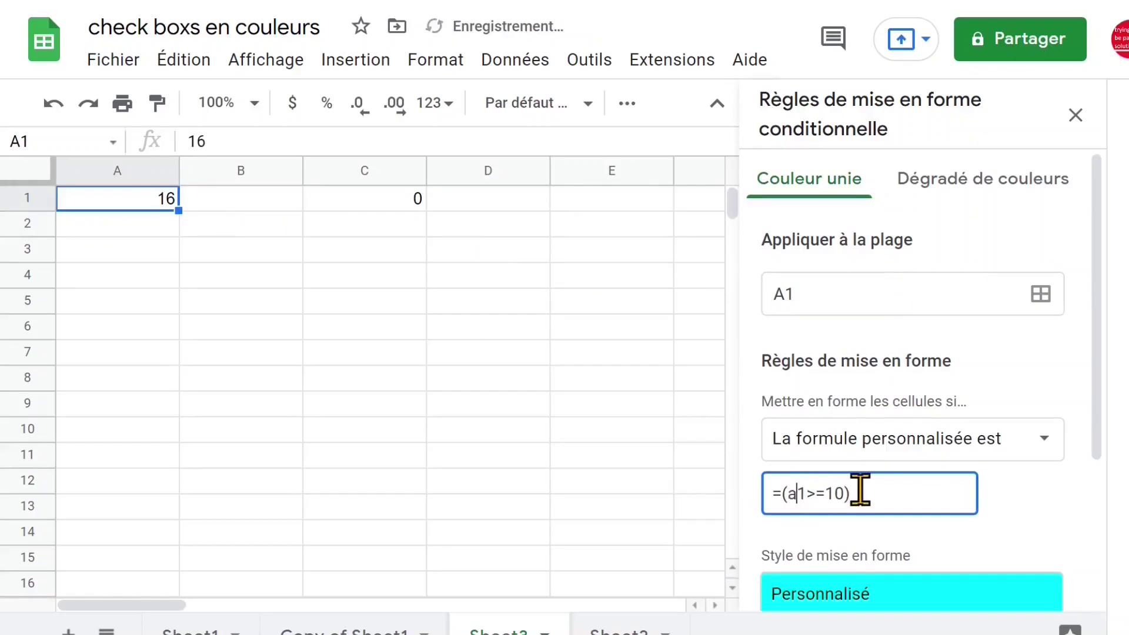
# - Give the =(a1>=10) rule a blue fill with white text, and close the conditional formatting rules
pyautogui.moveTo(1096, 351); pyautogui.dragTo(1101, 453)
pyautogui.click(993, 525)
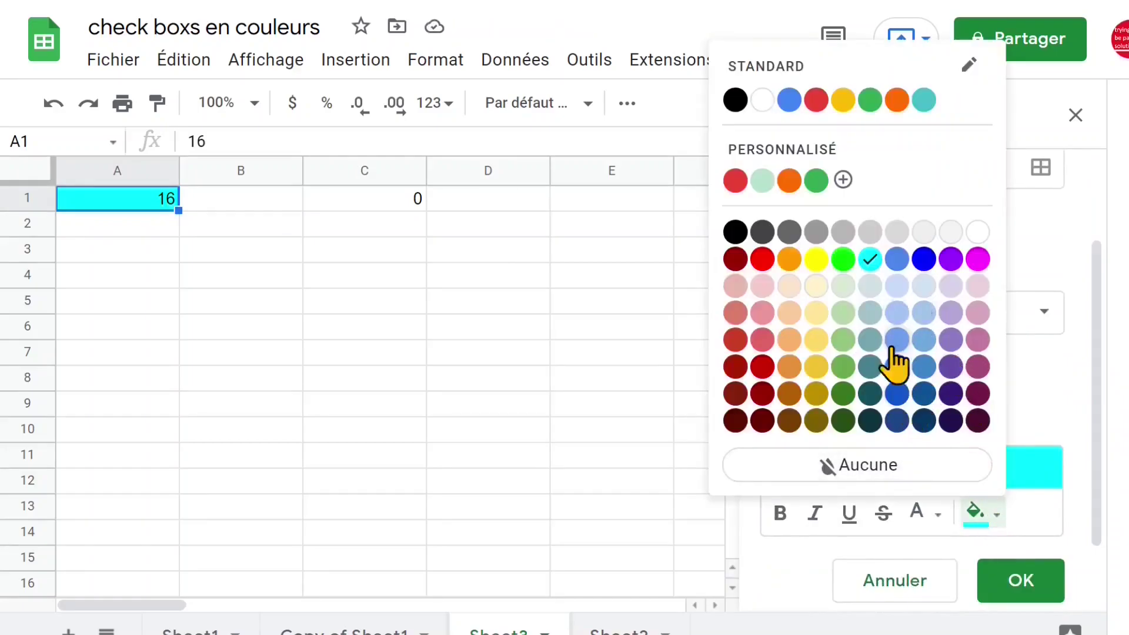
pyautogui.click(925, 259)
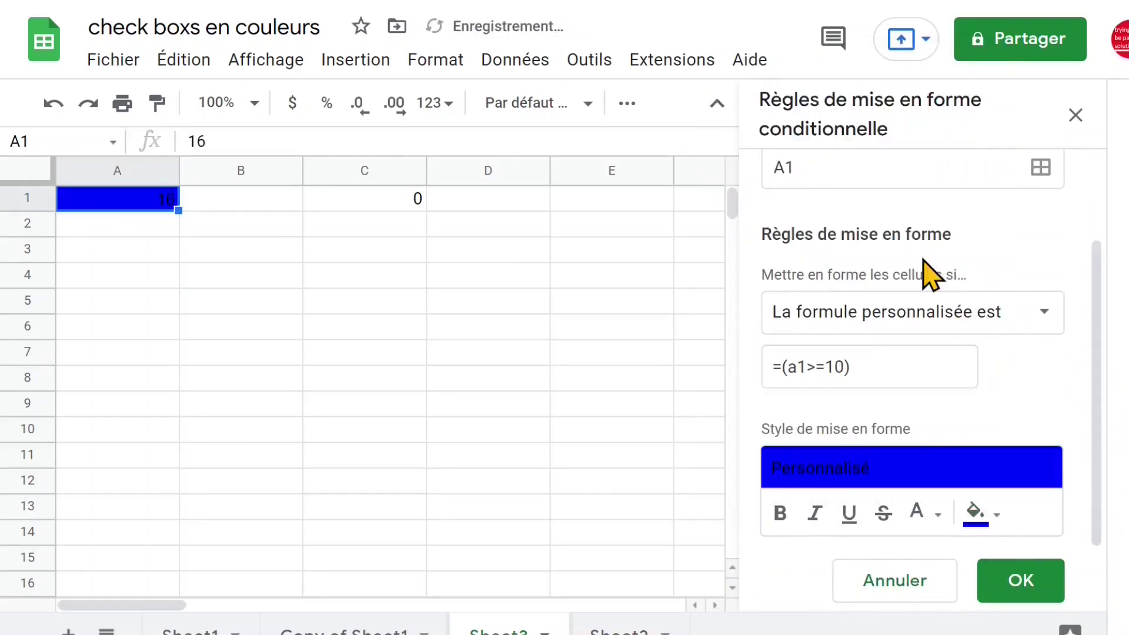
pyautogui.click(924, 521)
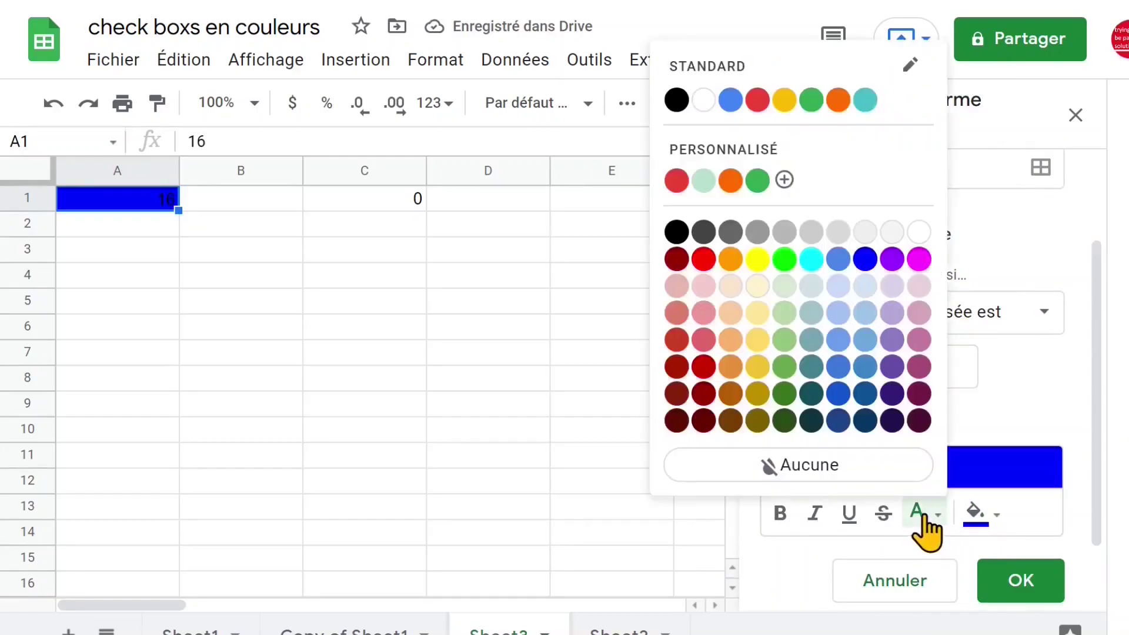
pyautogui.click(704, 100)
pyautogui.click(475, 363)
pyautogui.click(123, 195)
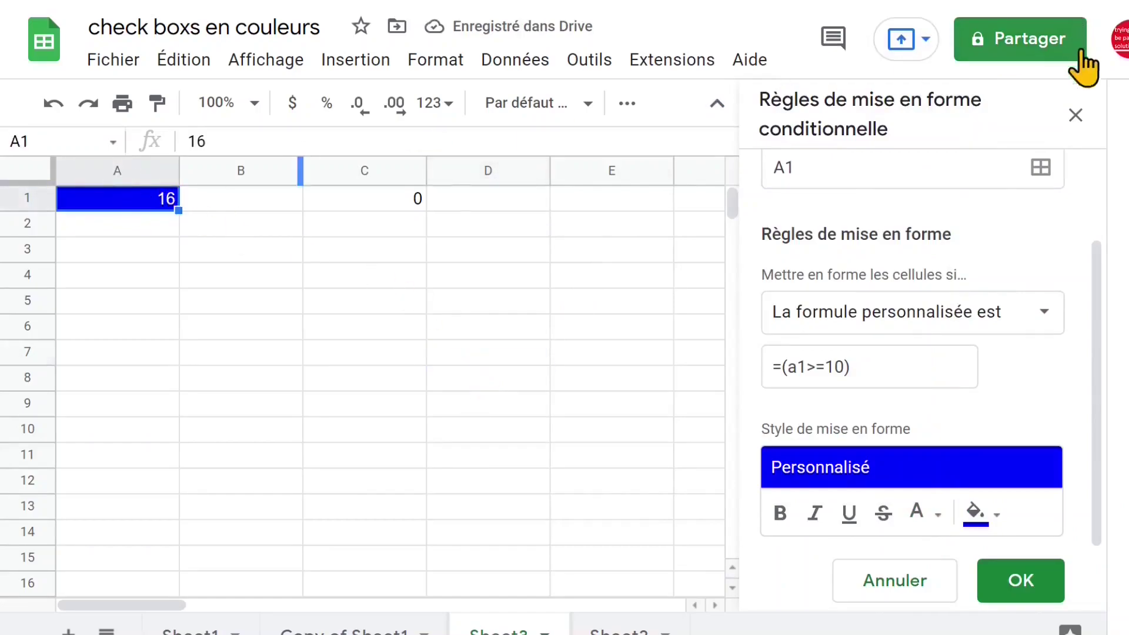
pyautogui.click(1076, 115)
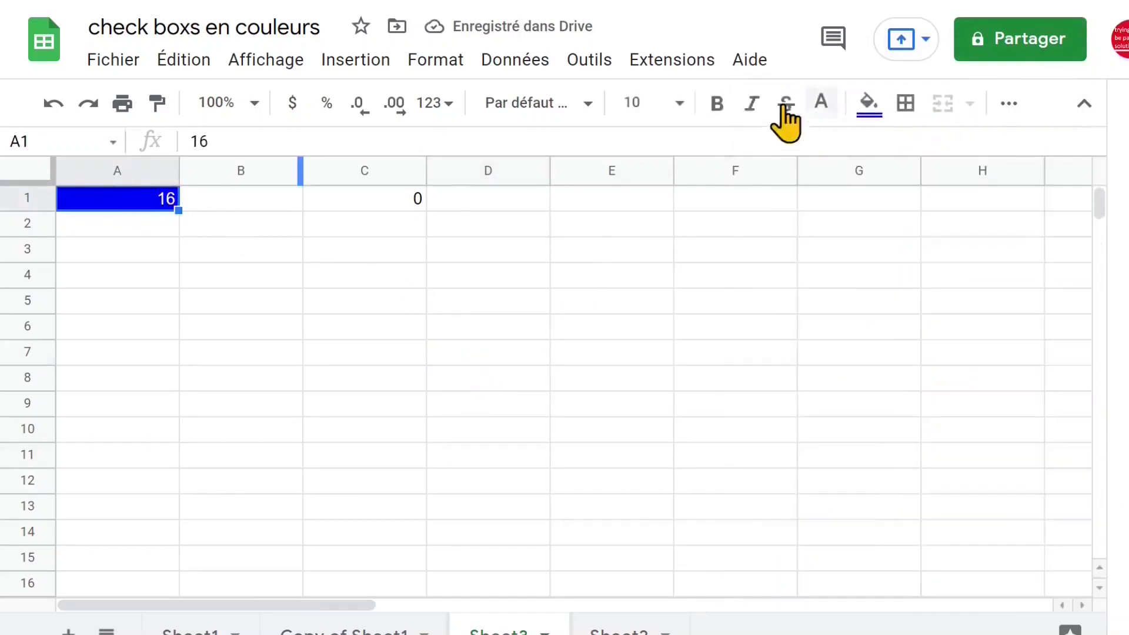
# - Set the font size of cell A1 to 36
pyautogui.click(681, 104)
pyautogui.click(643, 539)
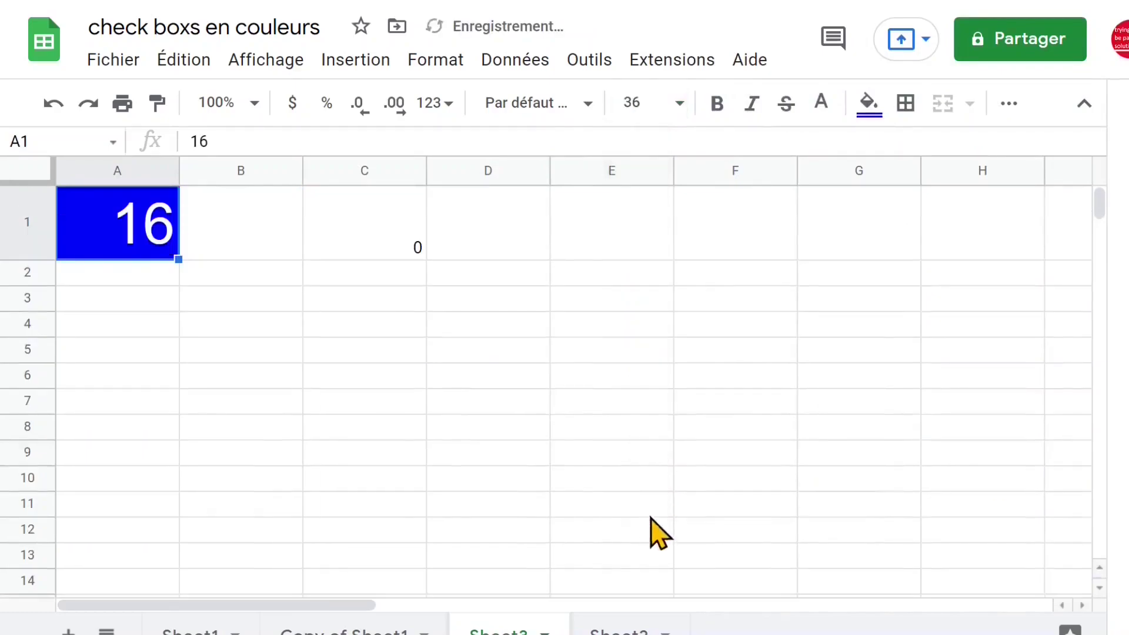
pyautogui.click(330, 355)
# - Enter 6 in A1 to test the rule for values below 10
pyautogui.click(121, 243)
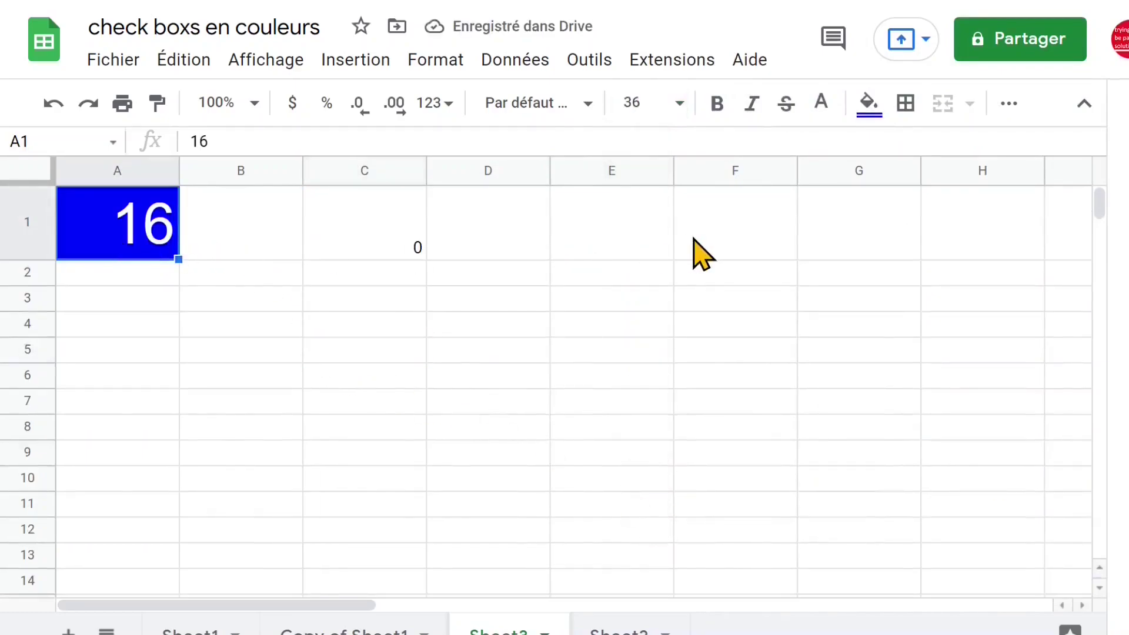
pyautogui.write('6')
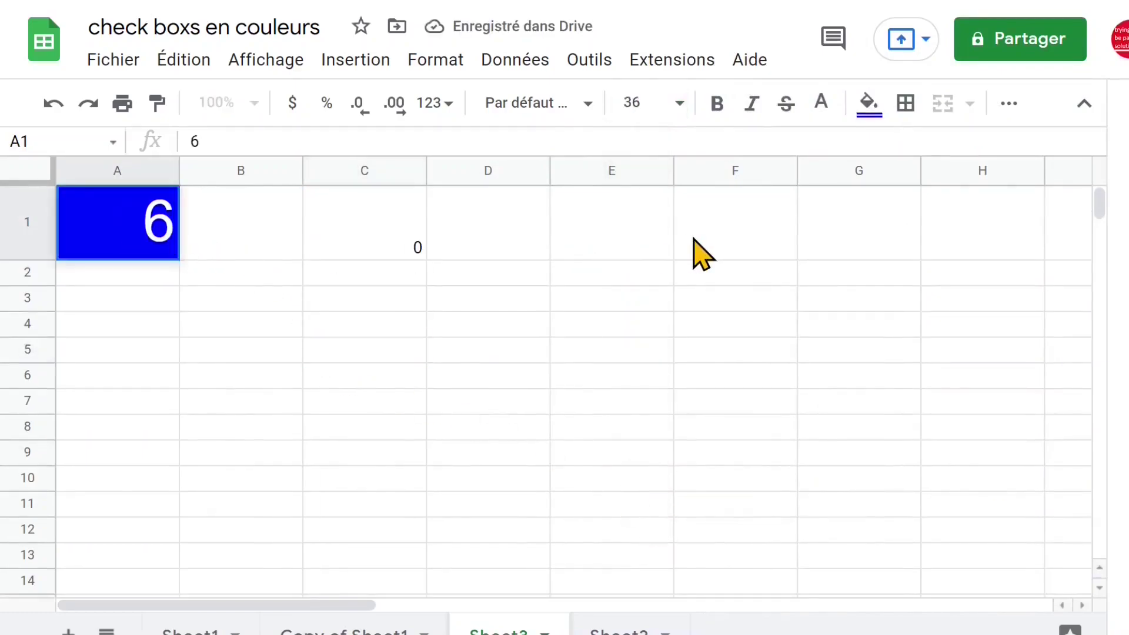
pyautogui.press('Return')
pyautogui.press('Up')
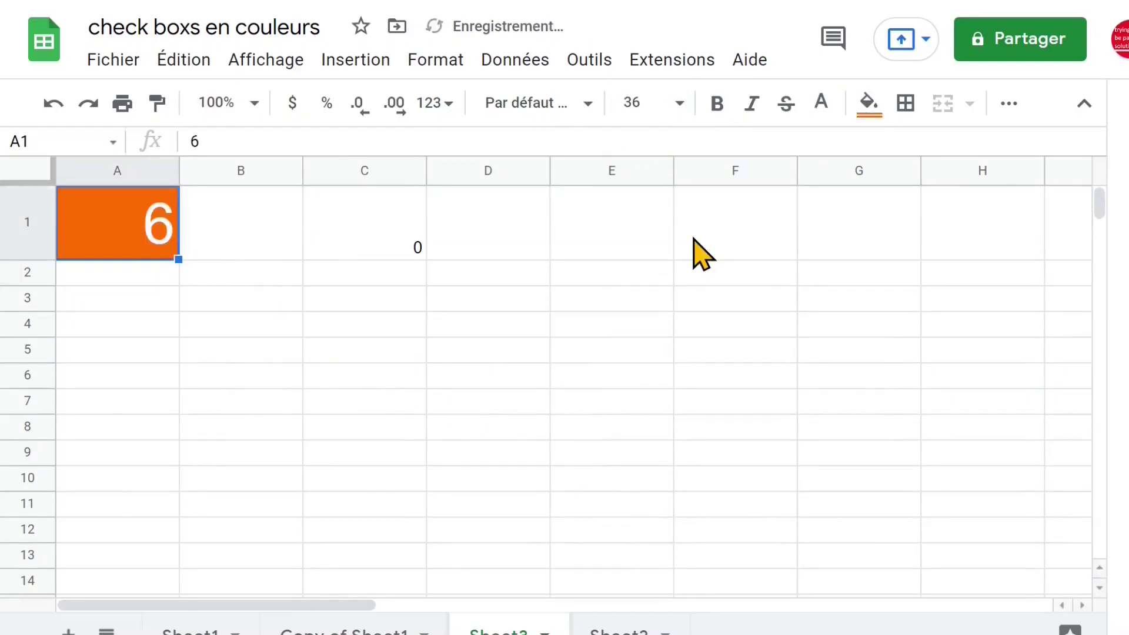
# - Test the A1 rules further by entering 1 and 0 in turn
pyautogui.write('1')
pyautogui.press('Return')
pyautogui.press('Up')
pyautogui.write('0')
pyautogui.press('Return')
# - Enter 1 in cell A2 and 19 in cell A1
pyautogui.write('1')
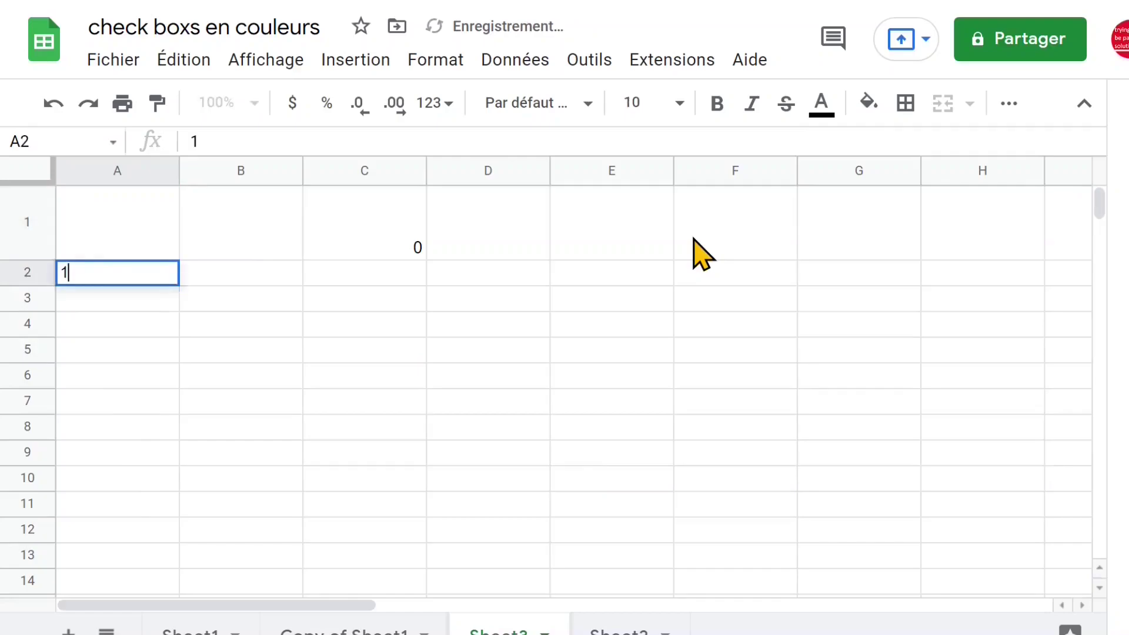
pyautogui.press('Return')
pyautogui.press('Up')
pyautogui.press('Up')
pyautogui.press('BackSpace')
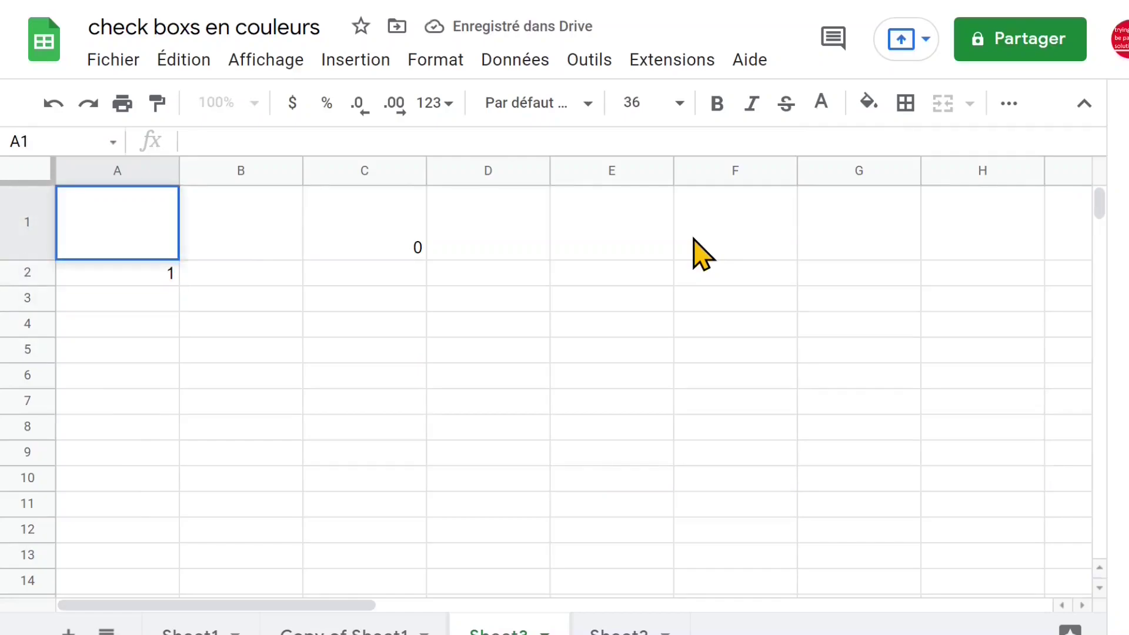
pyautogui.press('Return')
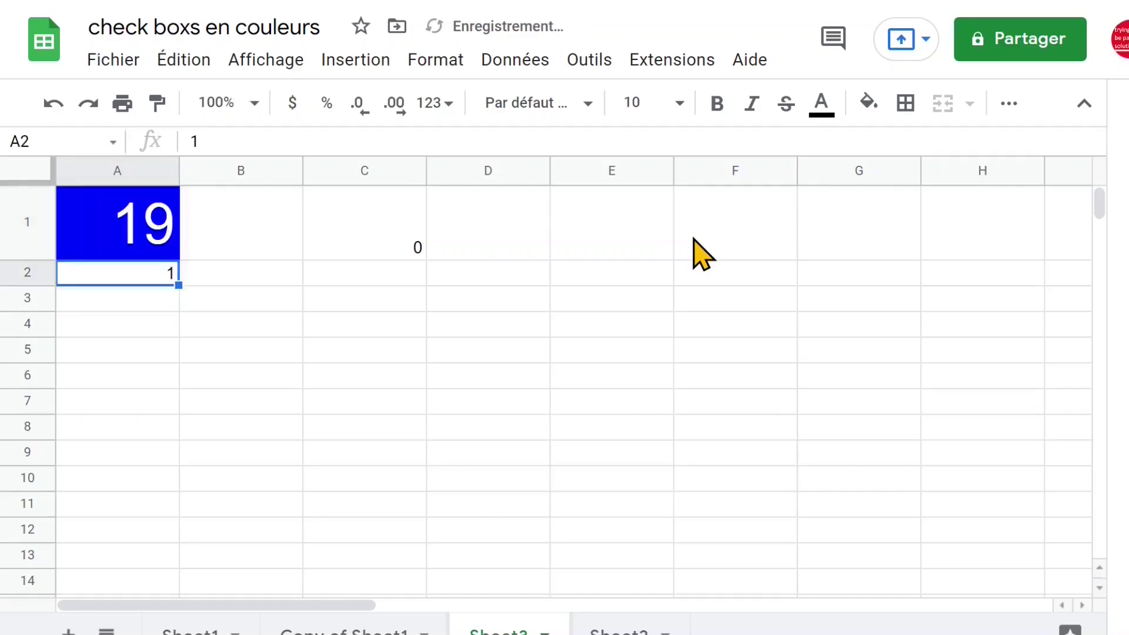
# - Replace the value in A1 with 20 to test the rule for values of 10 or more
pyautogui.press('Down')
pyautogui.press('Up')
pyautogui.press('Up')
pyautogui.write('20')
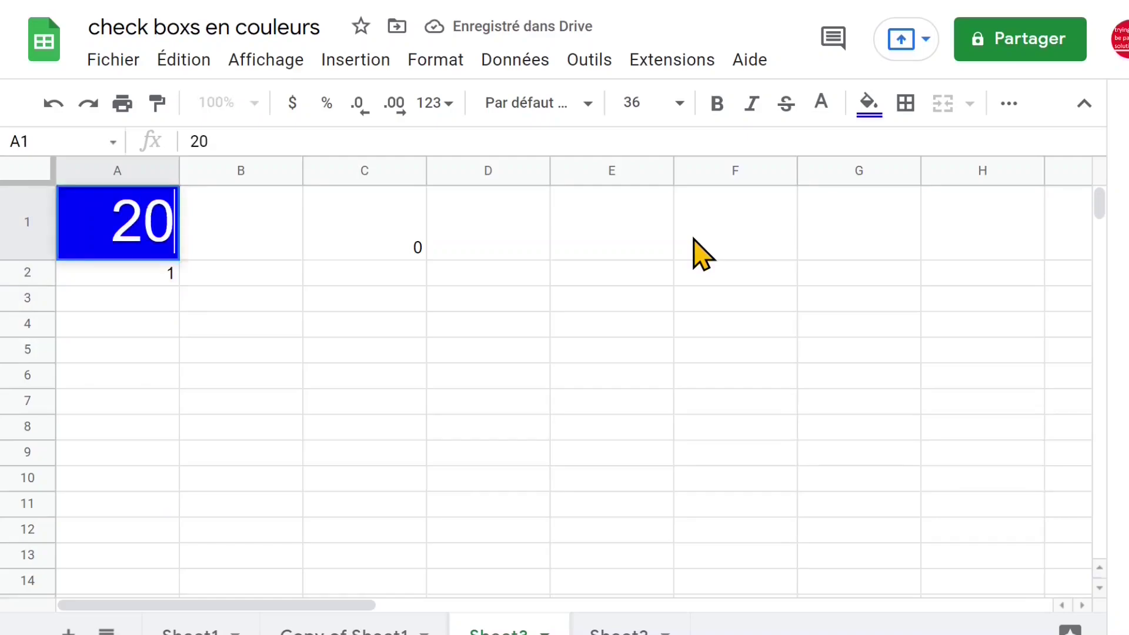
pyautogui.press('Return')
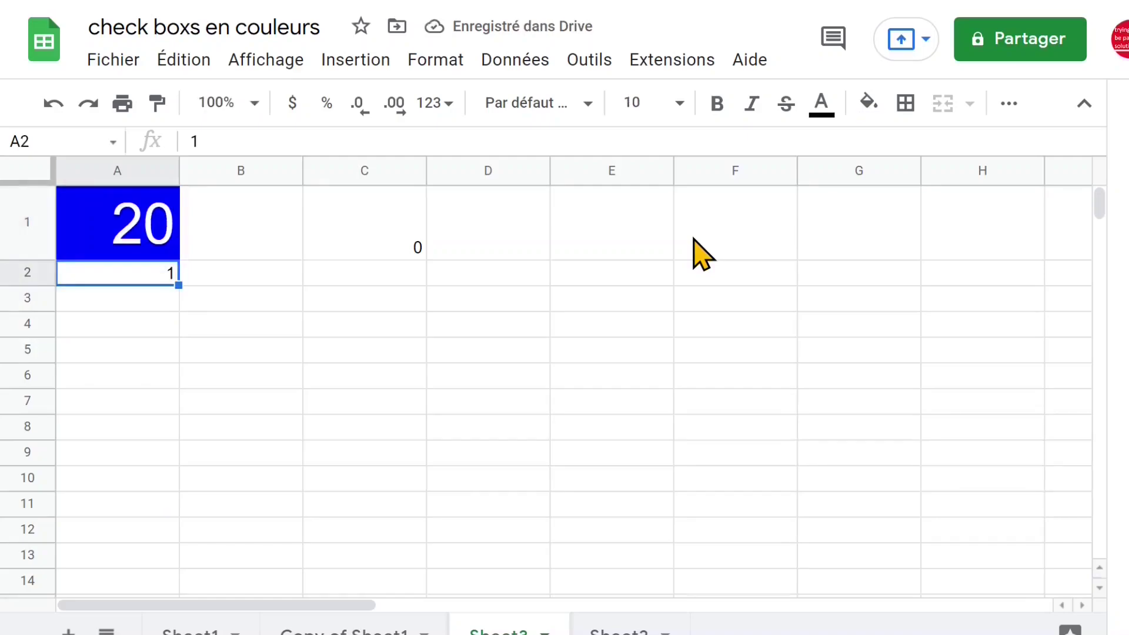
pyautogui.click(439, 62)
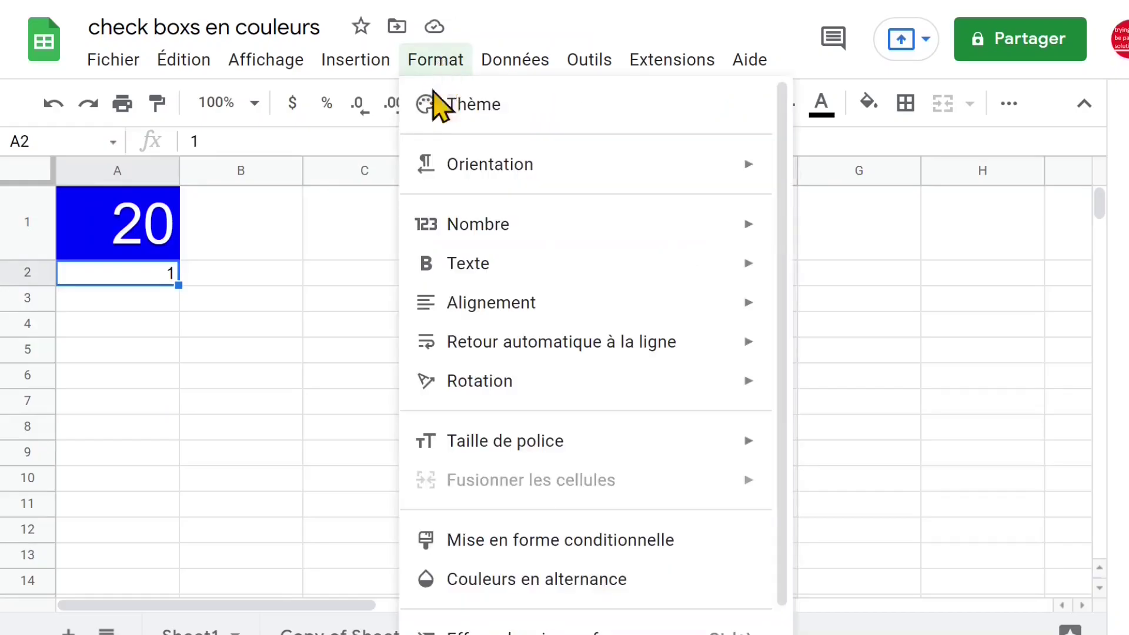
pyautogui.click(300, 333)
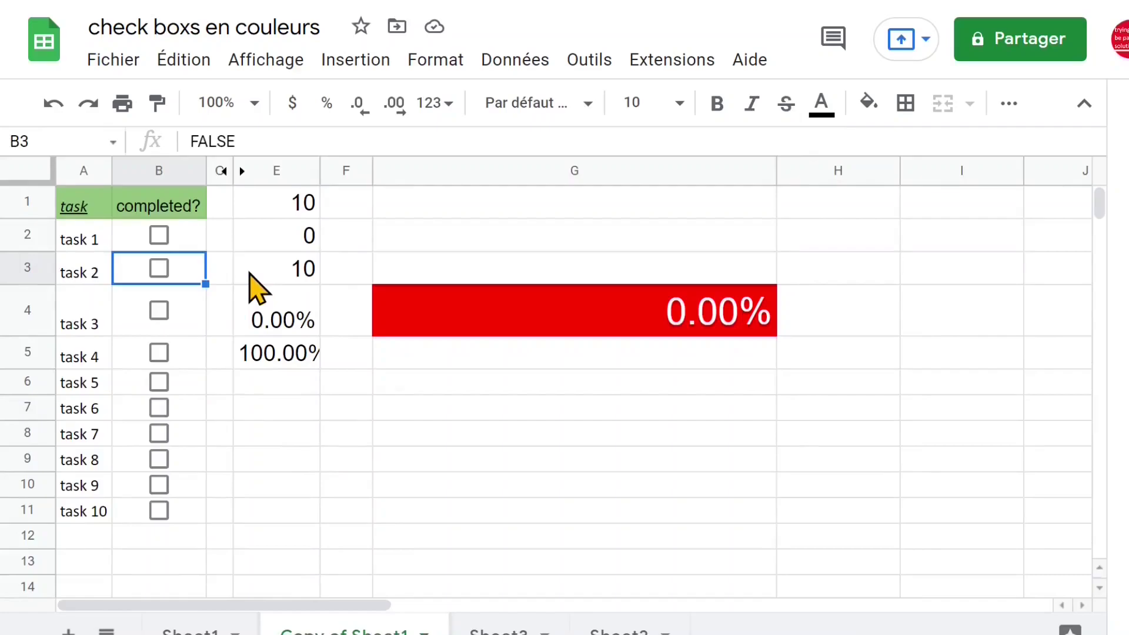
# - Examine the task names, the checkbox range B2:B11 and the formulas in E2, E3 and E4
pyautogui.click(72, 242)
pyautogui.click(98, 517)
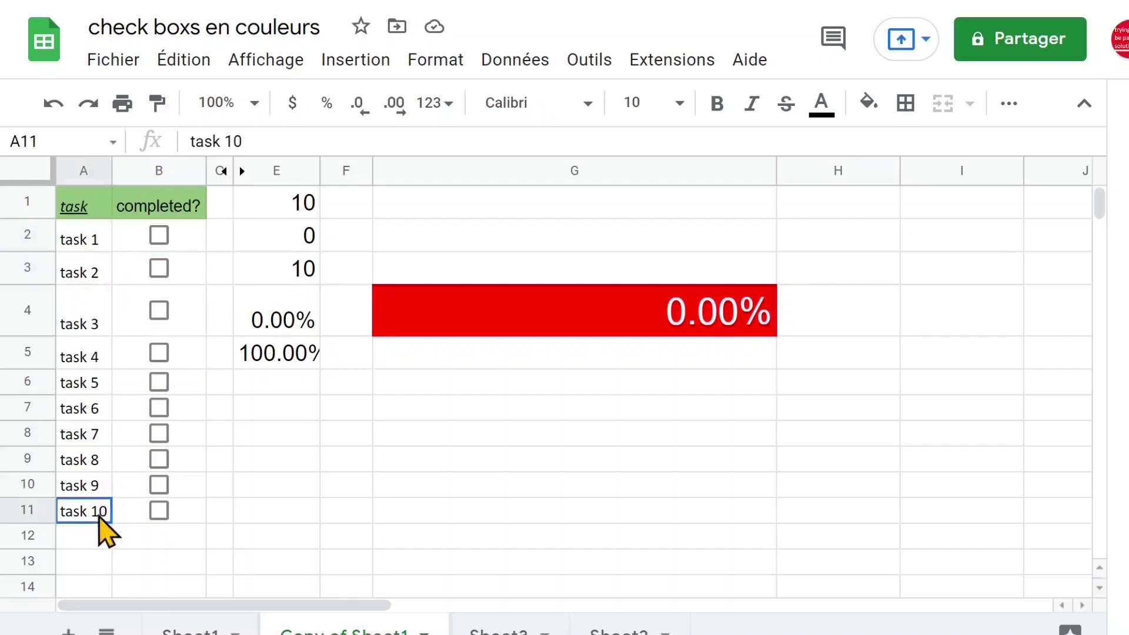
pyautogui.moveTo(88, 247); pyautogui.dragTo(100, 507)
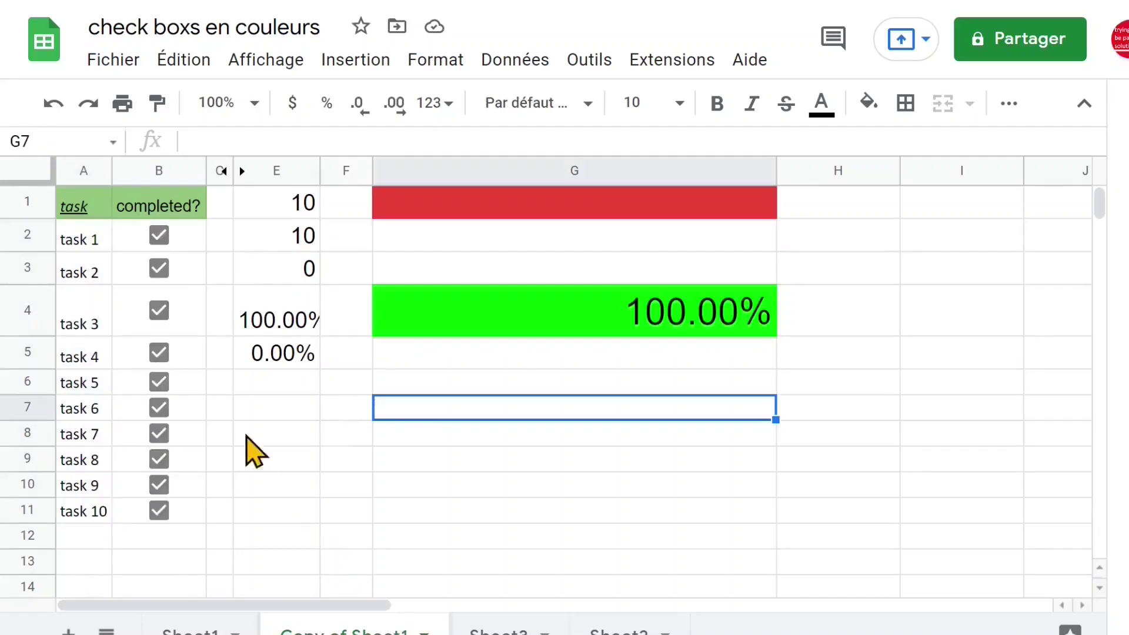
pyautogui.click(283, 318)
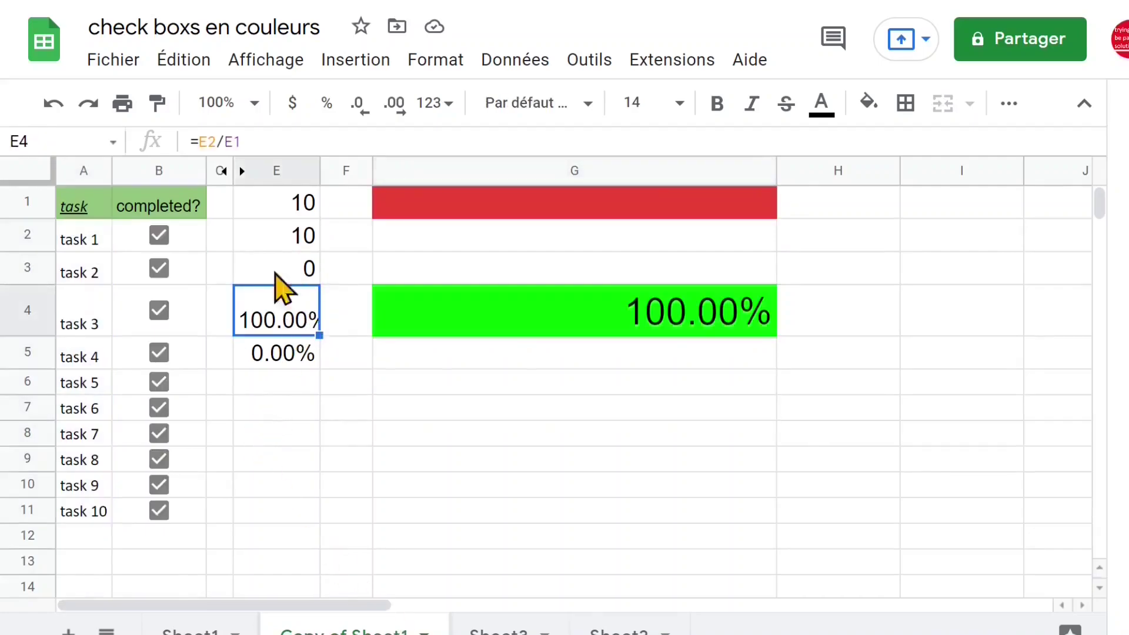
pyautogui.moveTo(188, 242); pyautogui.dragTo(184, 515)
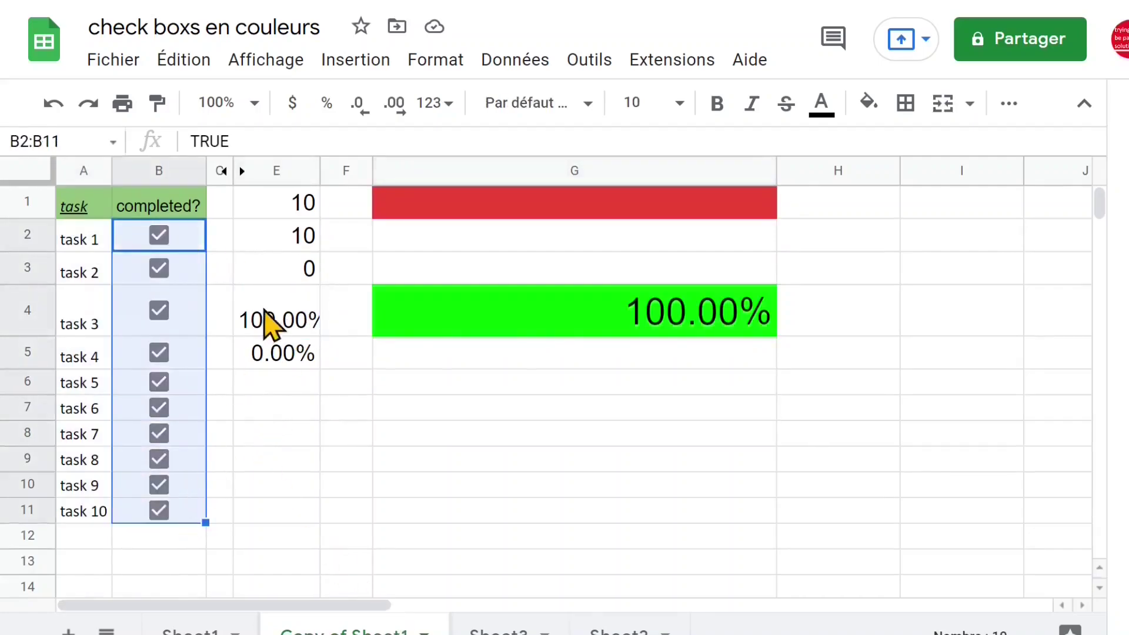
pyautogui.click(293, 268)
pyautogui.click(294, 235)
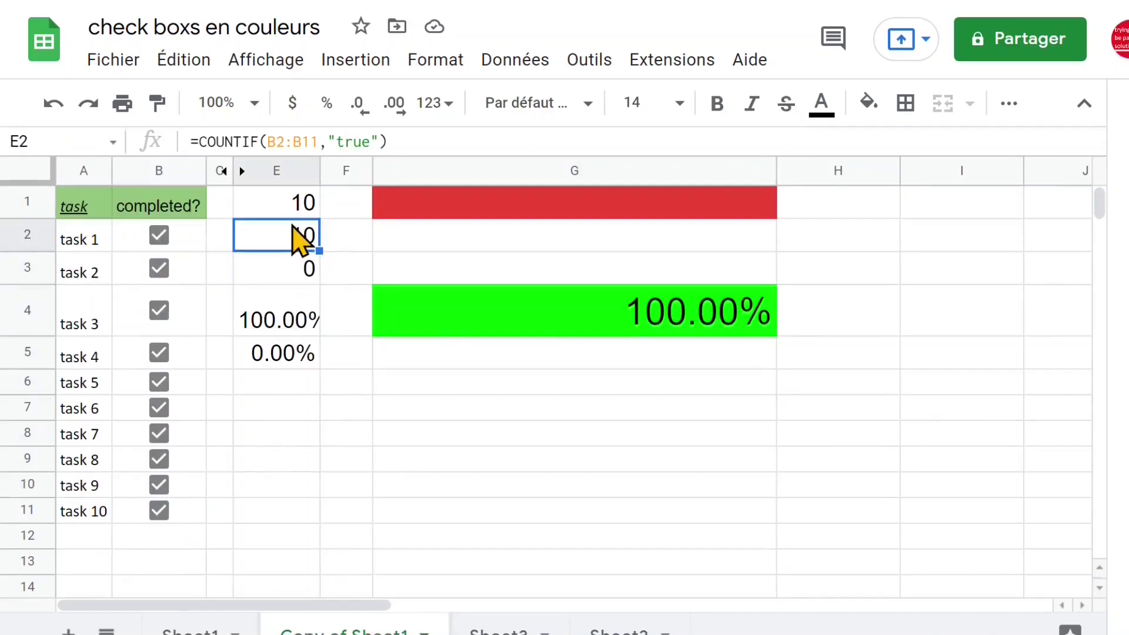
# - Untick the completed checkboxes of task 8, task 9 and task 10
pyautogui.click(159, 485)
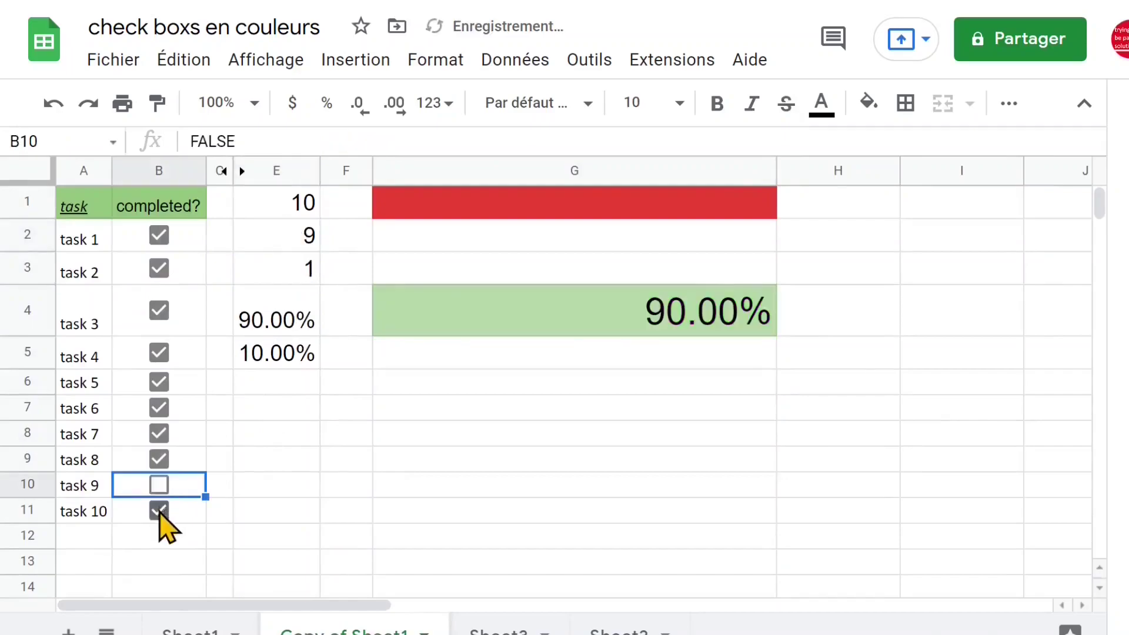
pyautogui.click(159, 511)
pyautogui.click(159, 459)
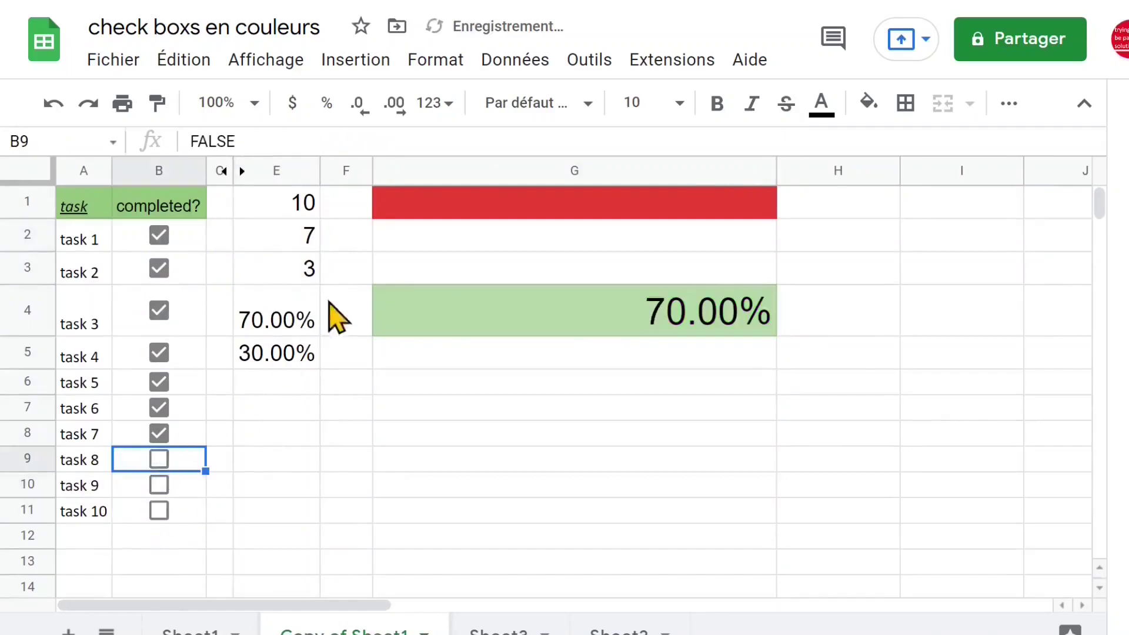
# - Inspect the COUNTIF formulas in E2 and E3, the task total in E1 and the percentage formulas in E4 and E5
pyautogui.click(285, 240)
pyautogui.doubleClick(285, 240)
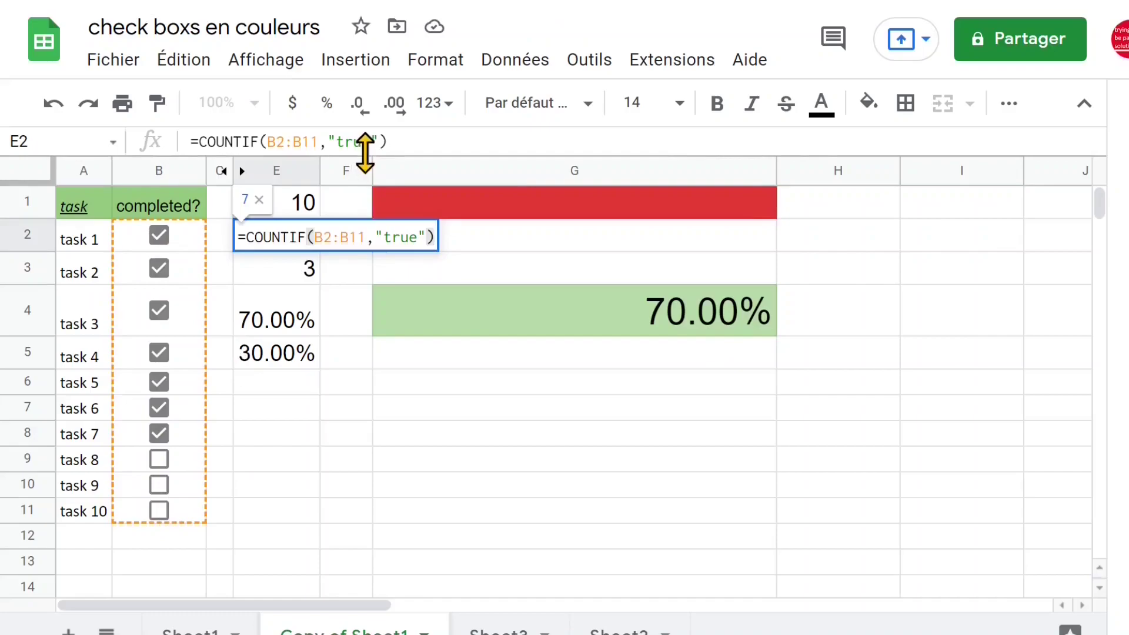
pyautogui.press('Escape')
pyautogui.click(288, 274)
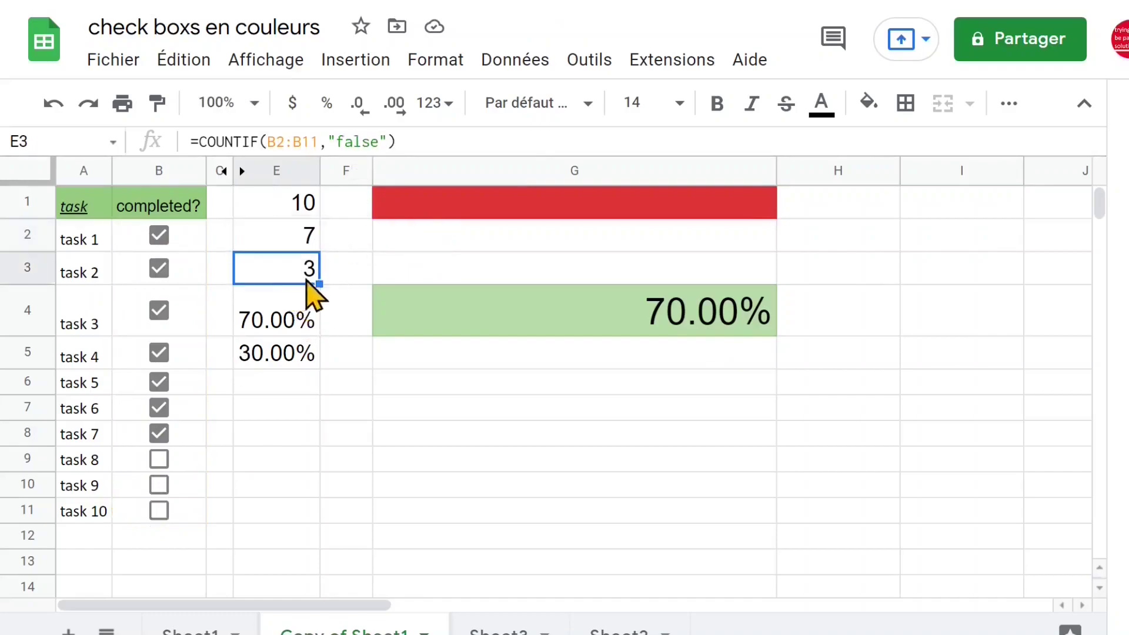
pyautogui.doubleClick(288, 275)
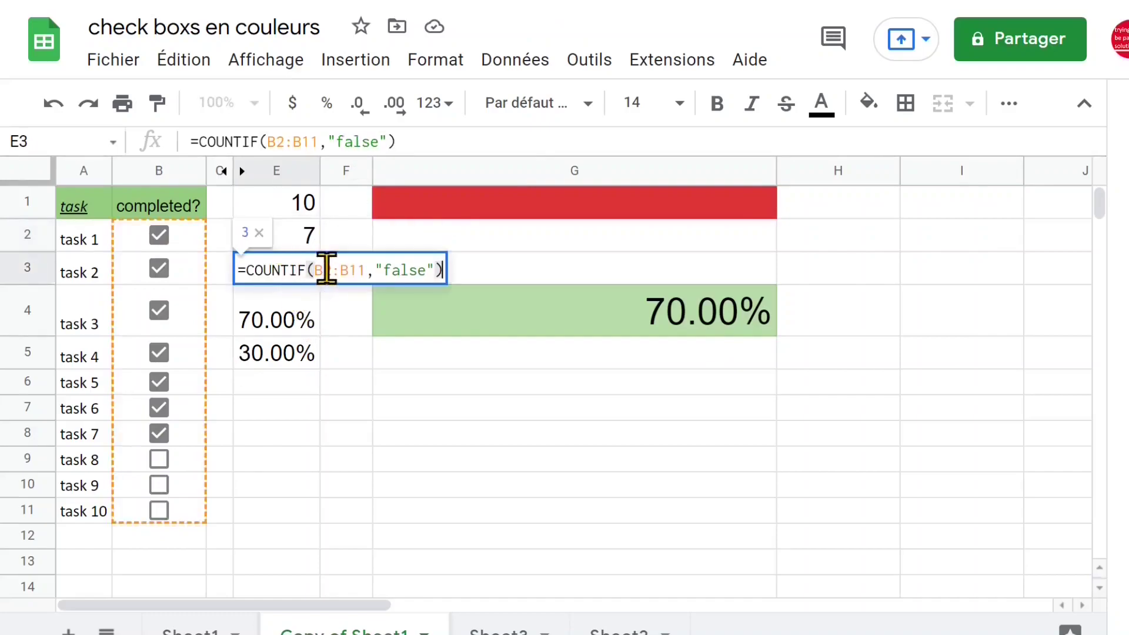
pyautogui.press('Escape')
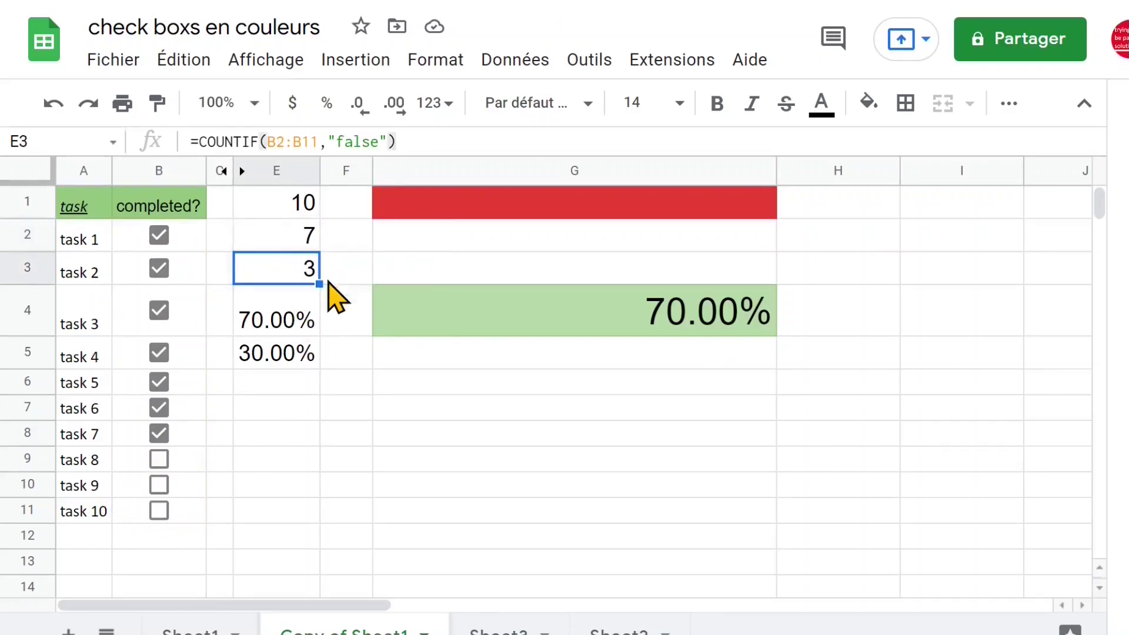
pyautogui.click(283, 209)
pyautogui.moveTo(97, 244); pyautogui.dragTo(97, 512)
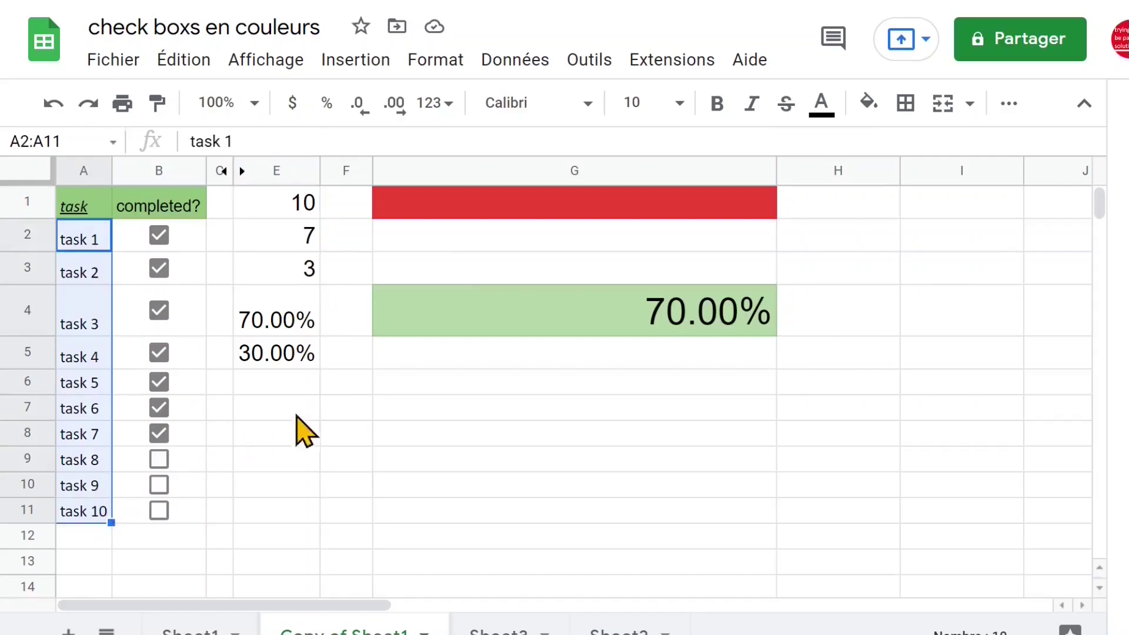
pyautogui.click(295, 320)
pyautogui.doubleClick(294, 322)
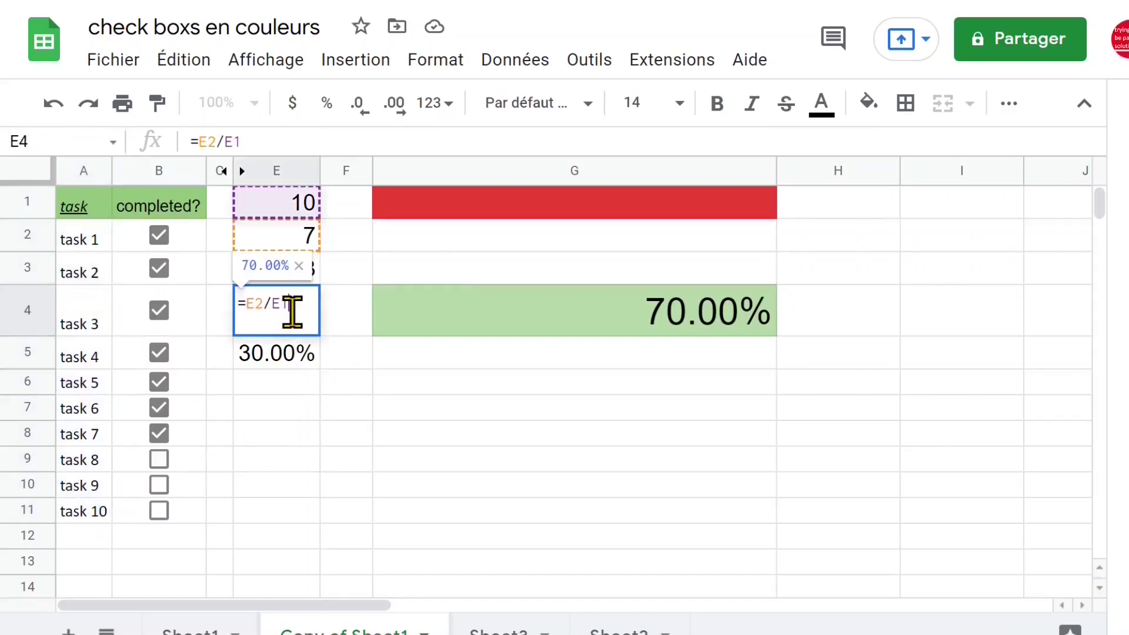
pyautogui.press('Escape')
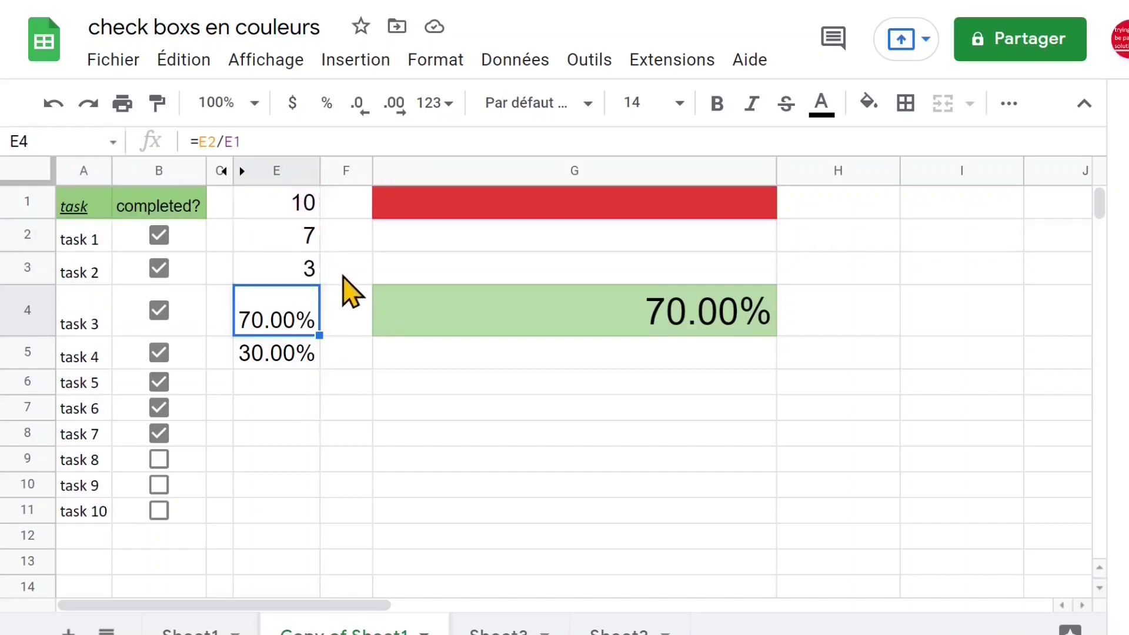
pyautogui.click(302, 359)
# - Change the fill colour of G4's conditional formatting rule =AND(E4>50%,E4<100%) to blue and save the rule
pyautogui.click(583, 321)
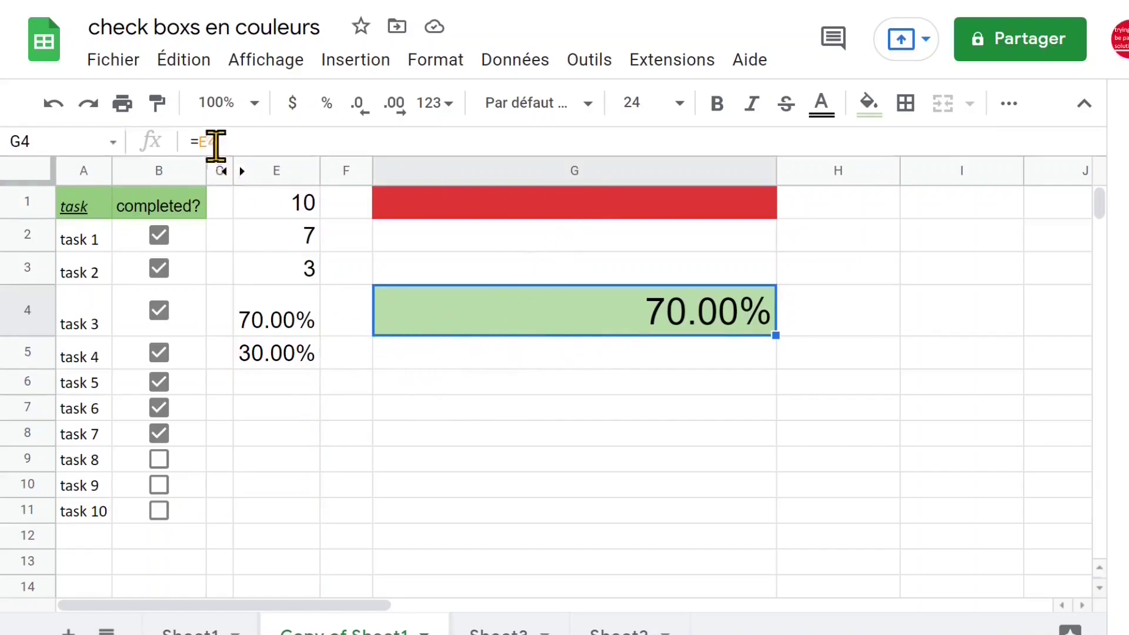
pyautogui.click(446, 61)
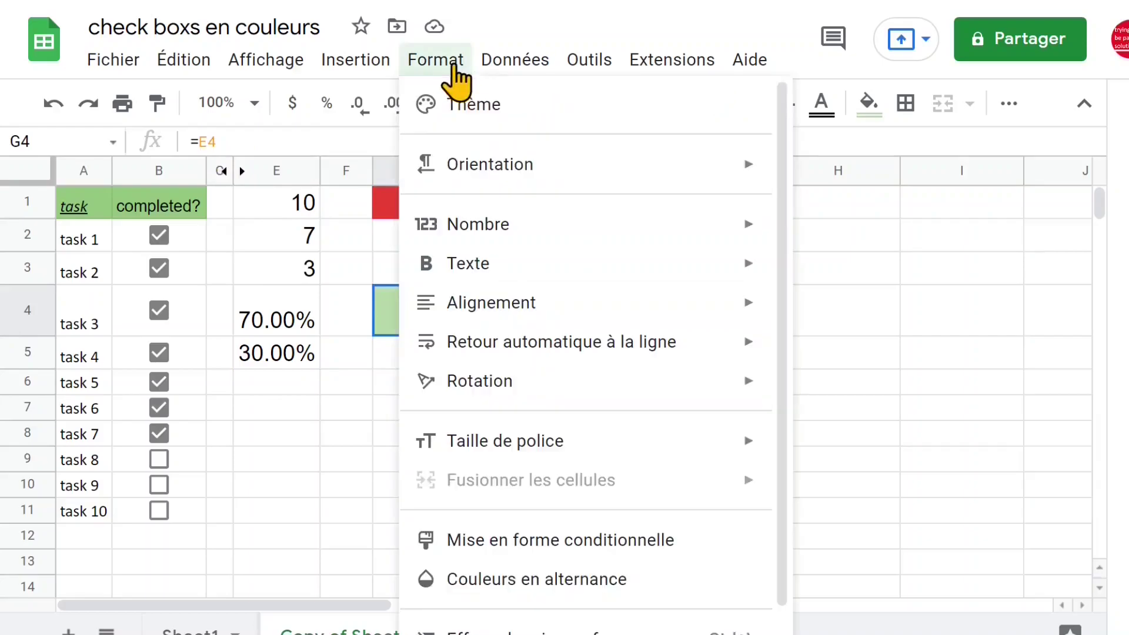
pyautogui.click(544, 548)
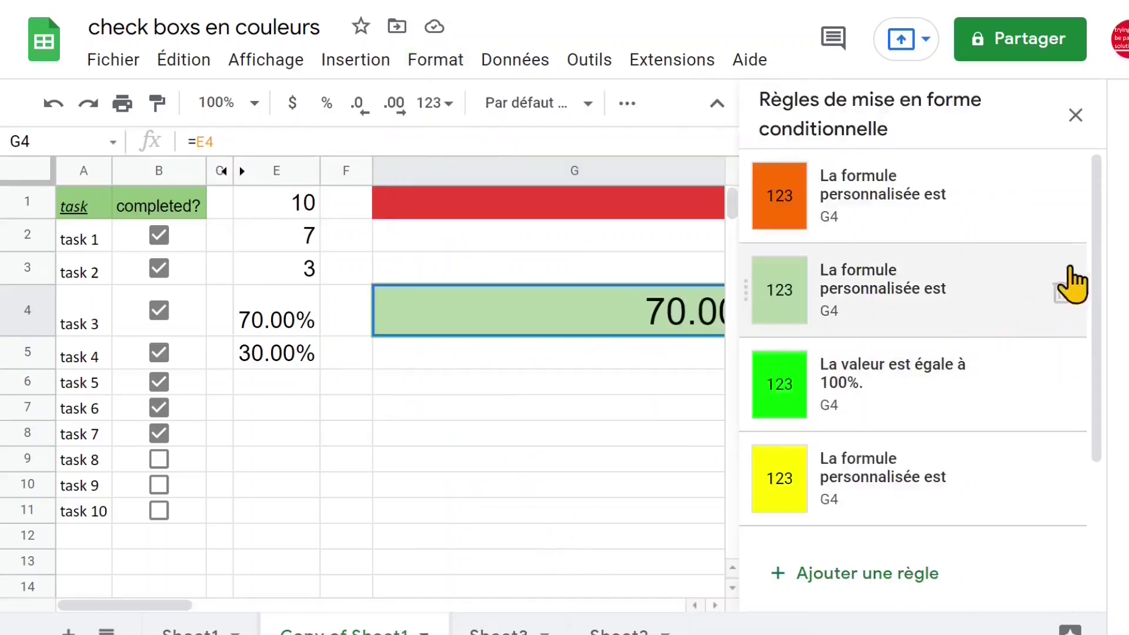
pyautogui.moveTo(1101, 217)
pyautogui.mouseDown()
pyautogui.moveTo(1101, 365)
pyautogui.moveTo(1103, 226)
pyautogui.mouseUp()
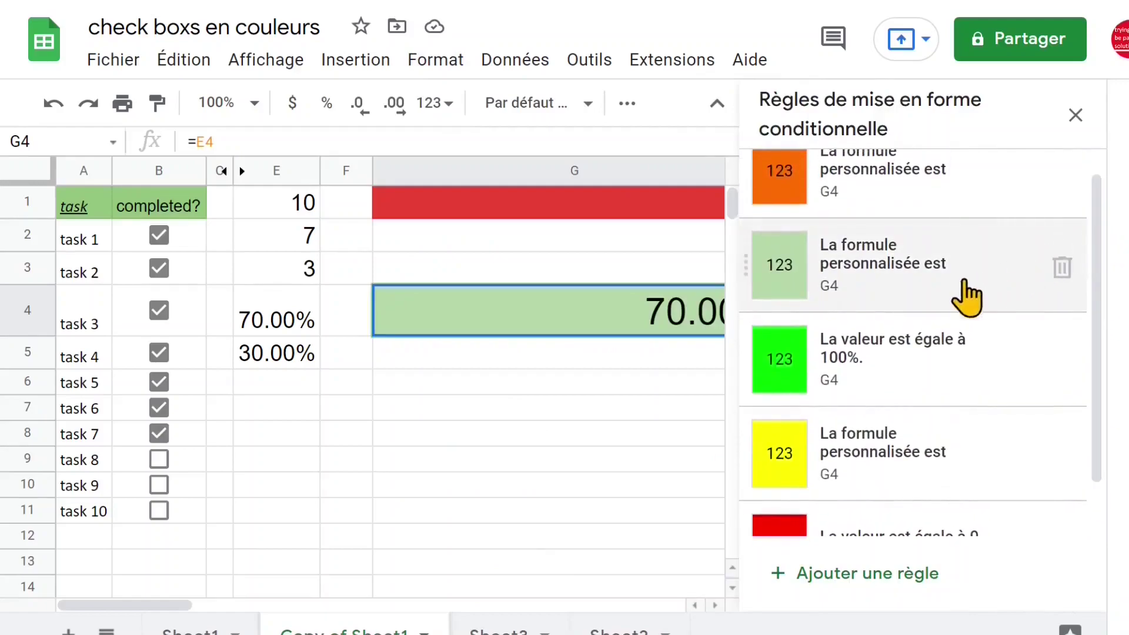
pyautogui.click(906, 297)
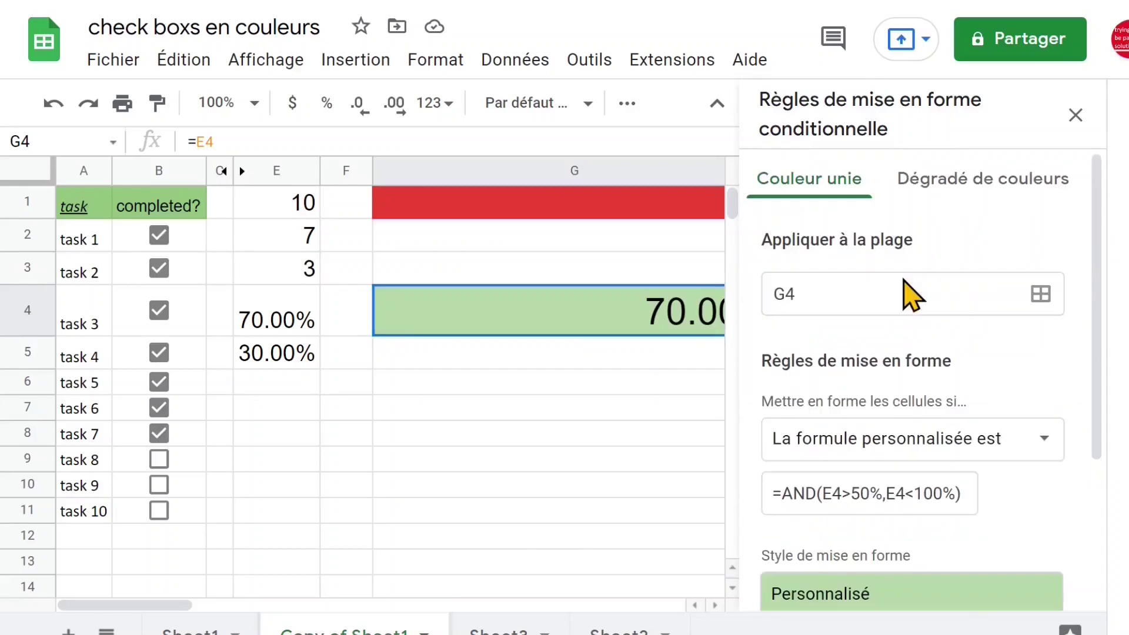
pyautogui.moveTo(1102, 270); pyautogui.dragTo(1104, 401)
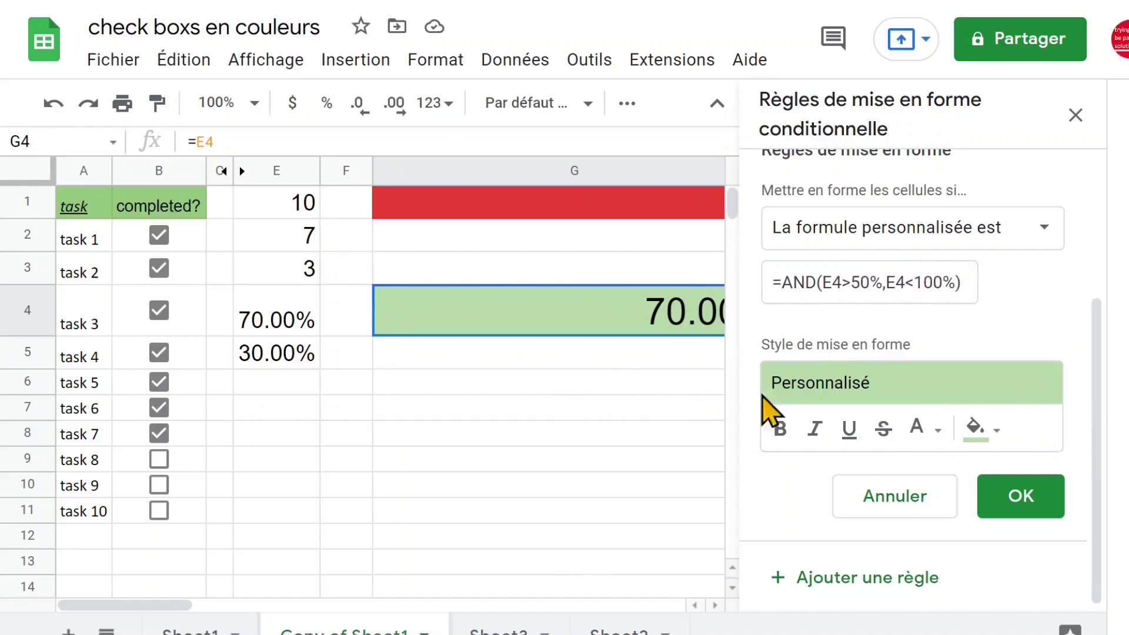
pyautogui.click(999, 431)
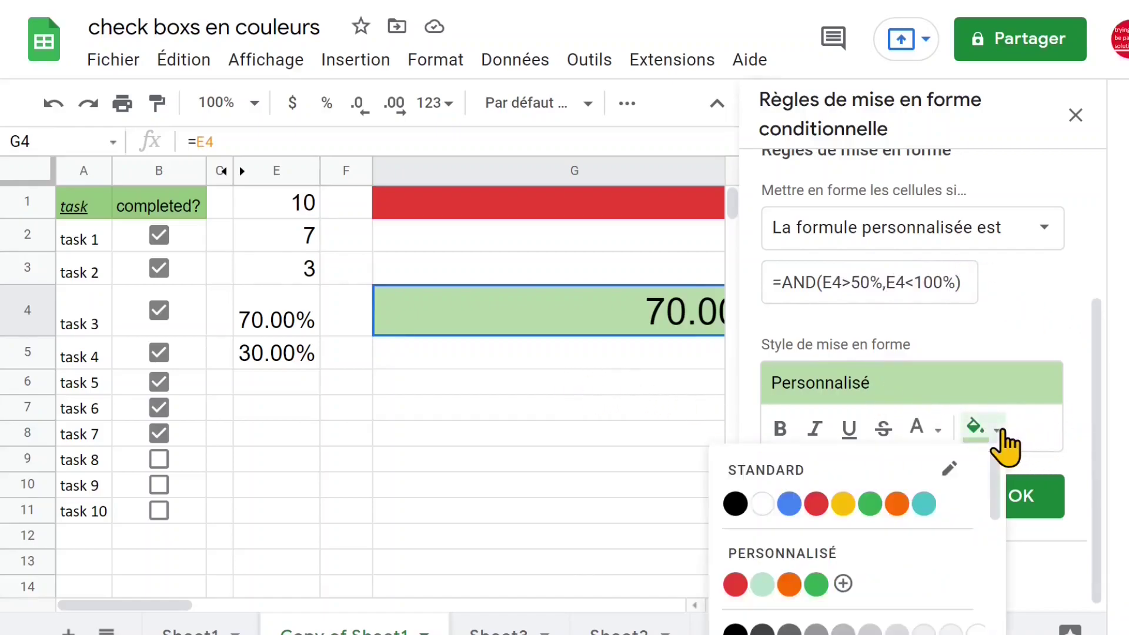
pyautogui.click(789, 504)
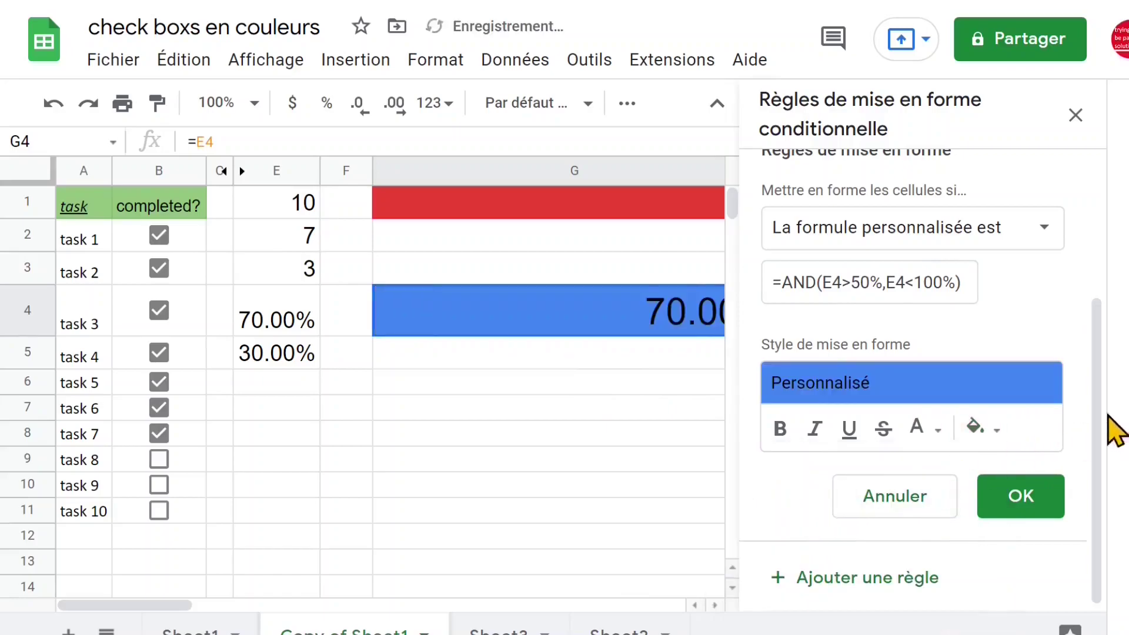
pyautogui.click(1022, 505)
pyautogui.moveTo(1106, 320); pyautogui.dragTo(1105, 238)
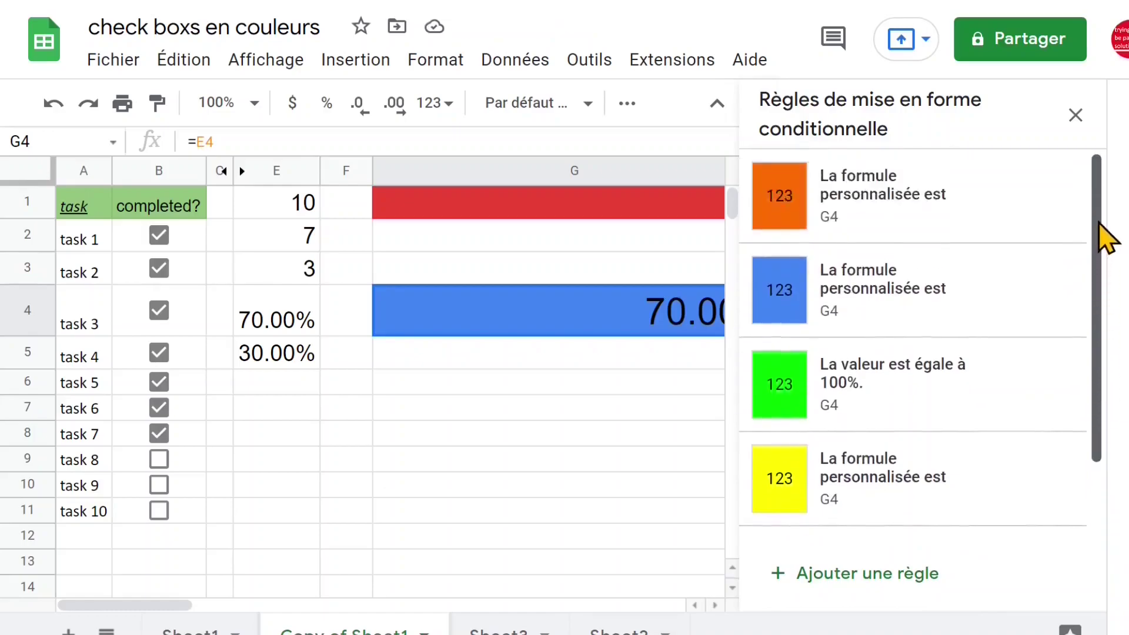
pyautogui.click(1075, 116)
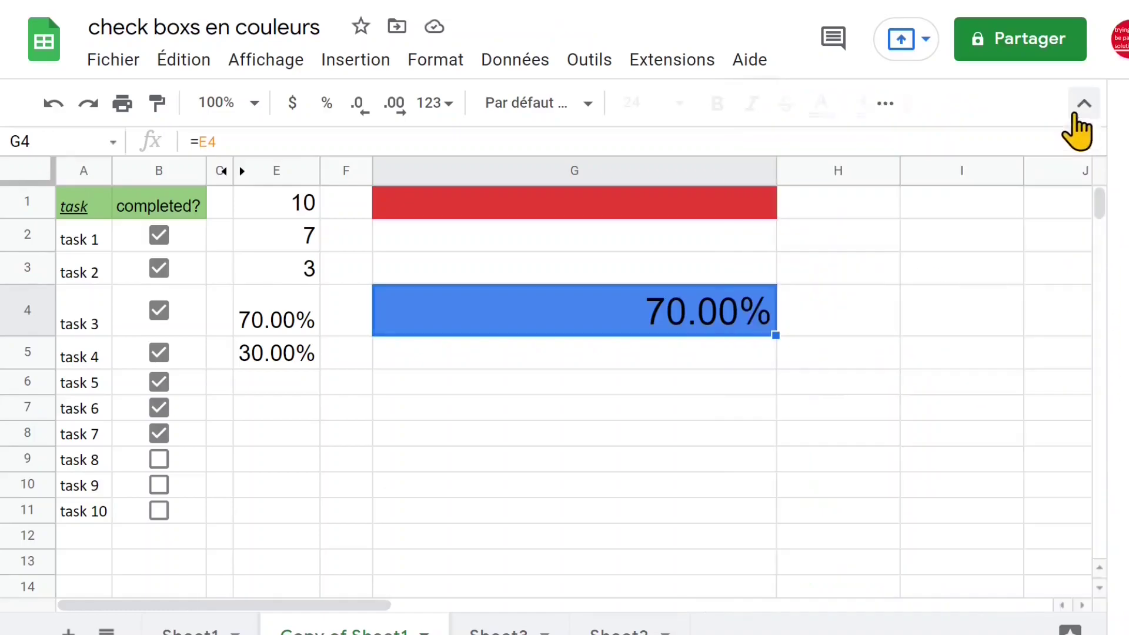
pyautogui.click(600, 442)
# - Untick the completed checkboxes of task 1 through task 7 to test the remaining colour rules in G4
pyautogui.click(158, 236)
pyautogui.click(159, 268)
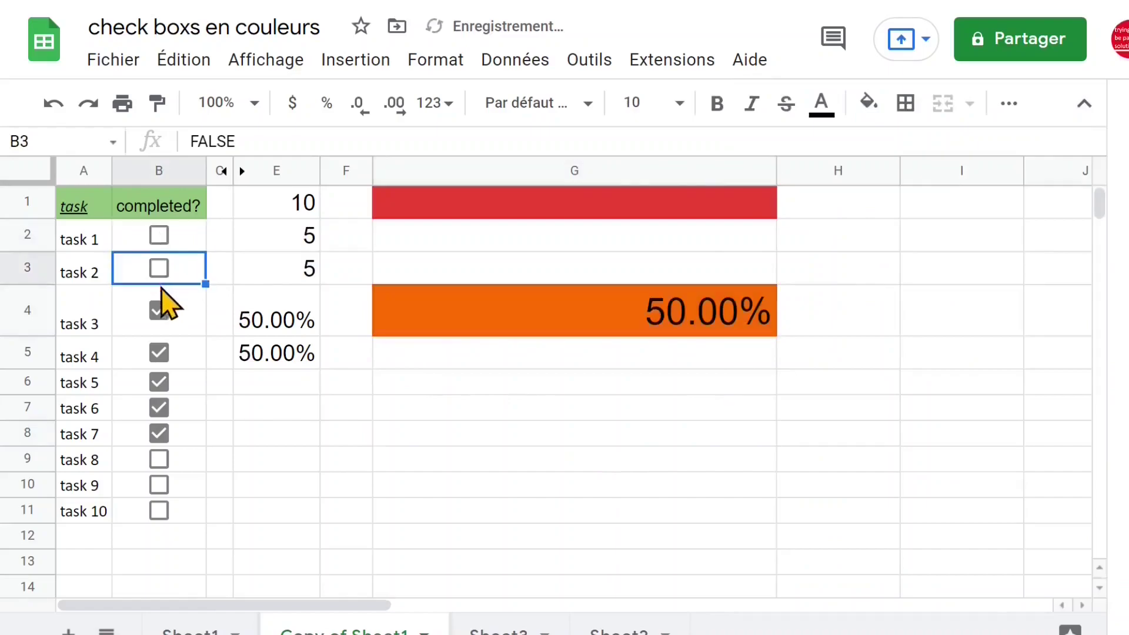
pyautogui.click(159, 310)
pyautogui.click(159, 353)
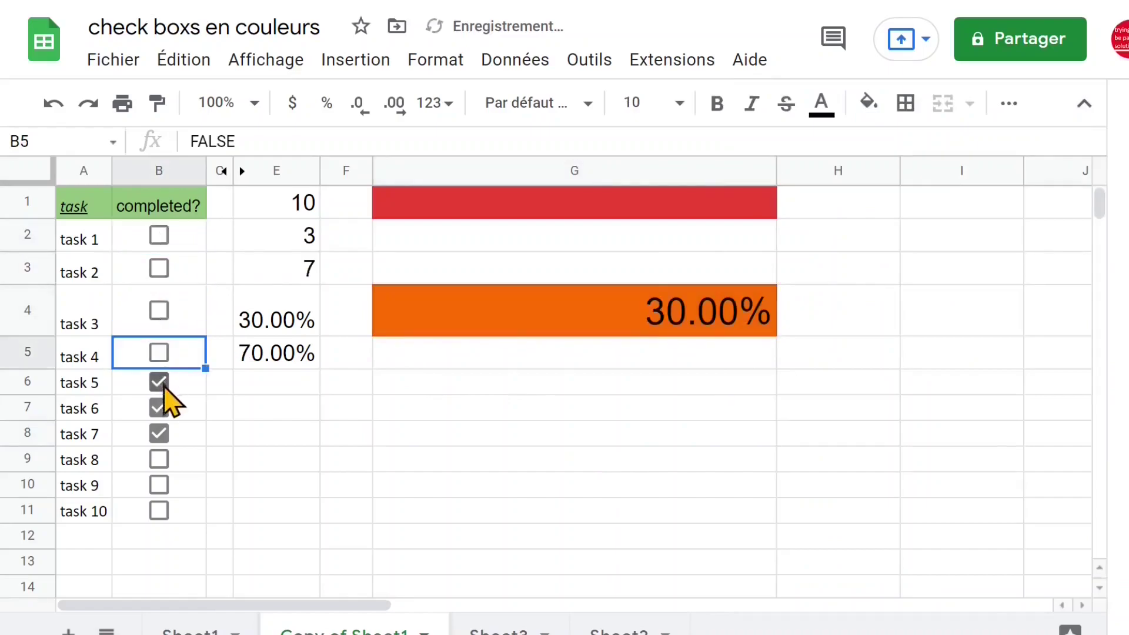
pyautogui.click(159, 382)
pyautogui.click(159, 408)
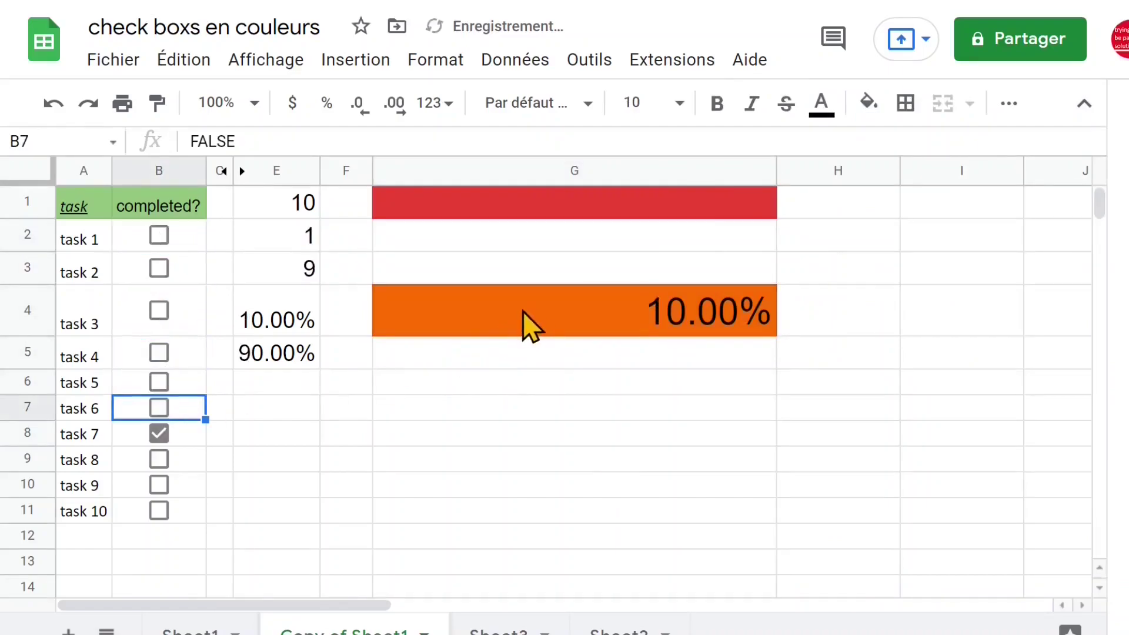
pyautogui.click(159, 433)
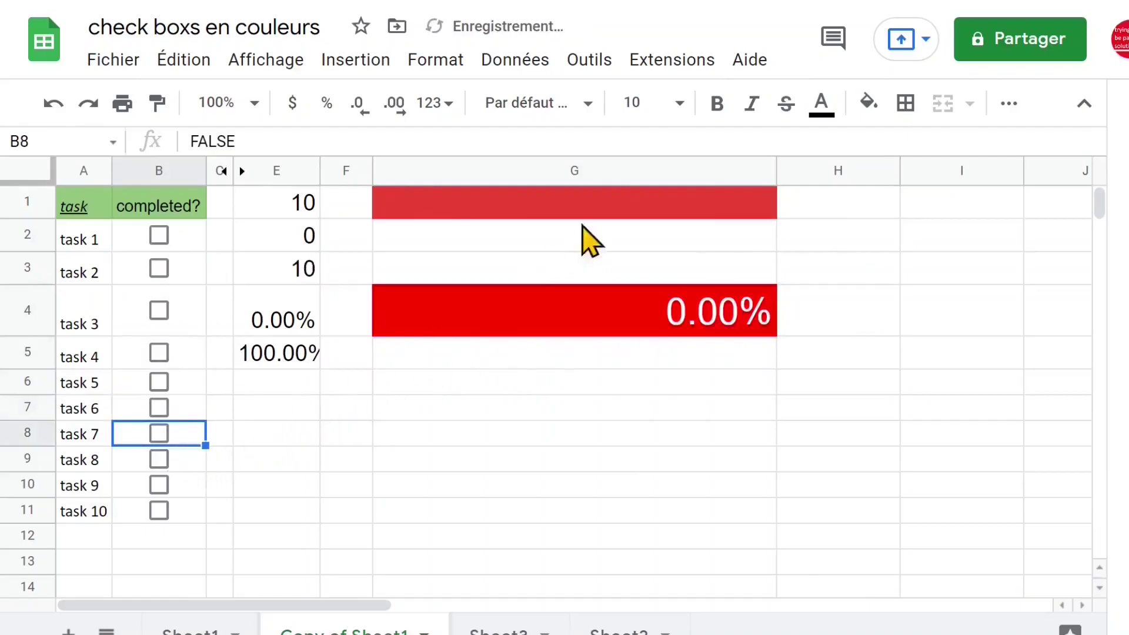
# - Delete the conditional formatting rule for empty cells applied to G1
pyautogui.click(605, 203)
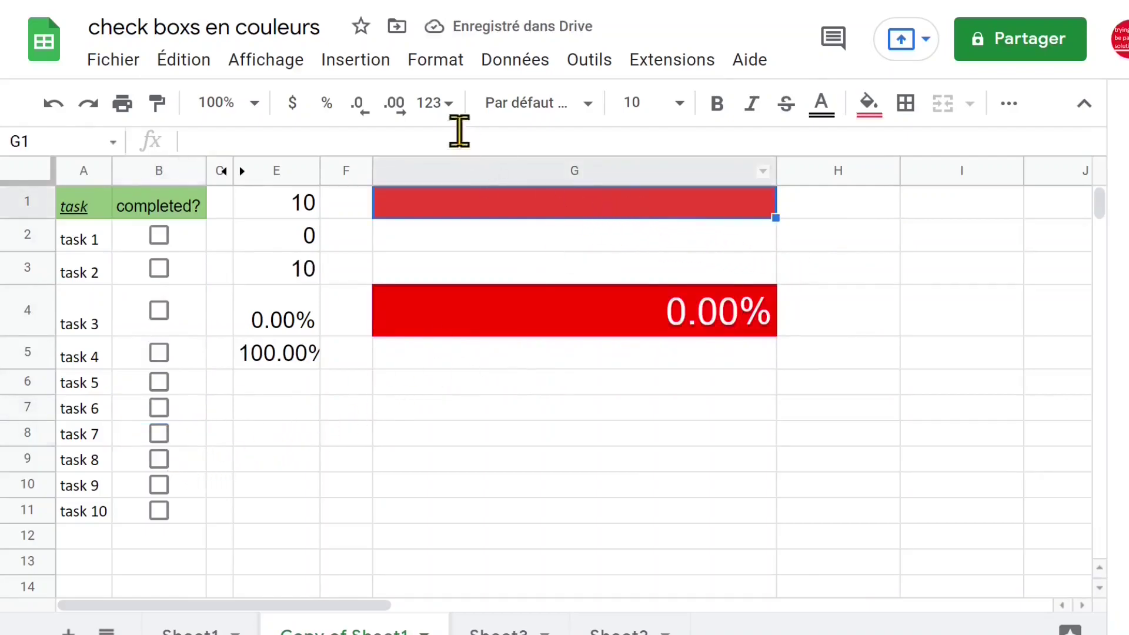
pyautogui.click(436, 60)
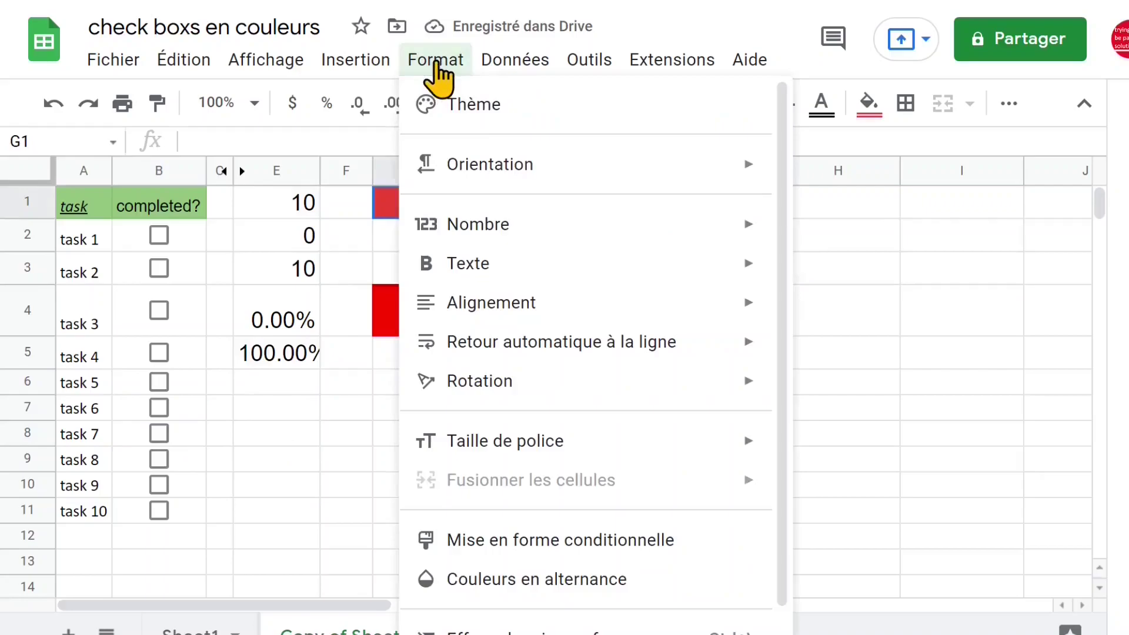
pyautogui.click(567, 542)
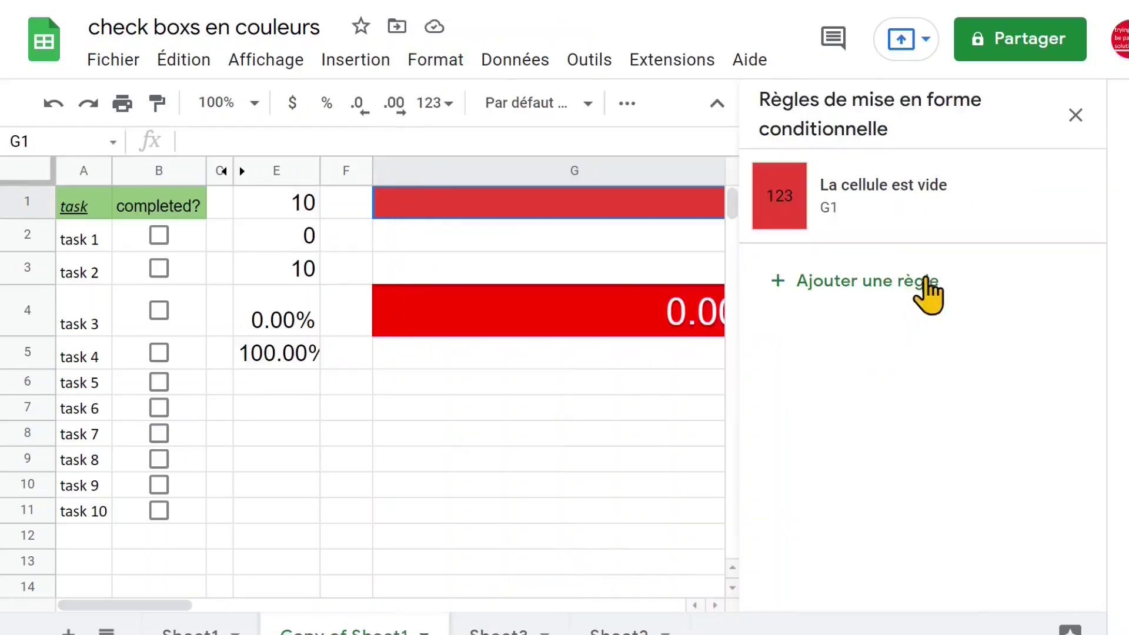
pyautogui.click(923, 239)
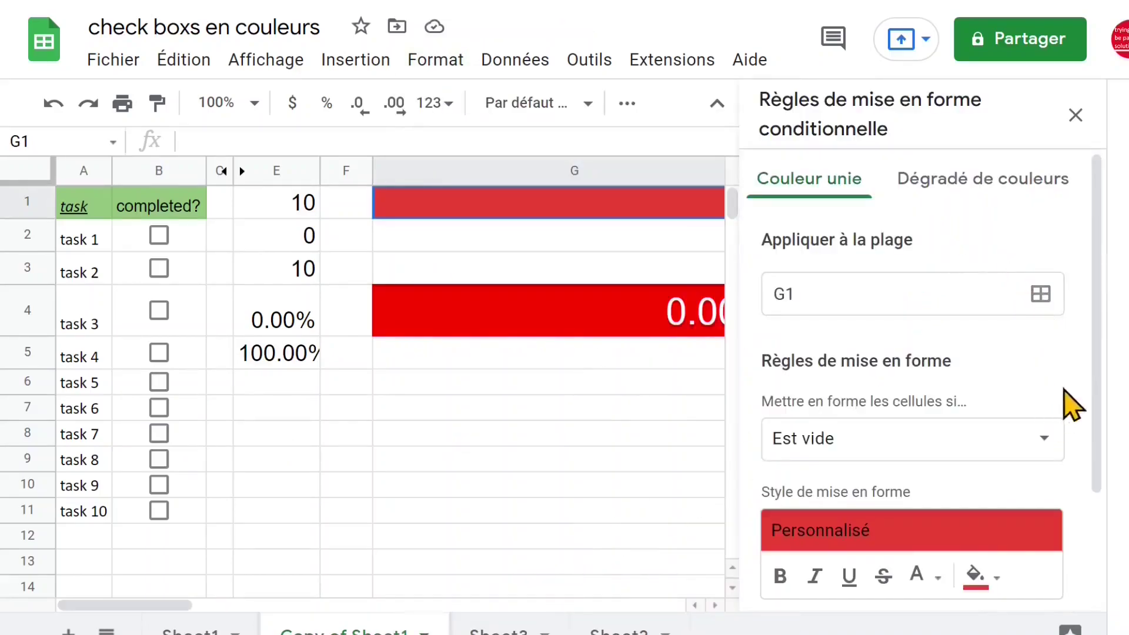
pyautogui.click(1076, 115)
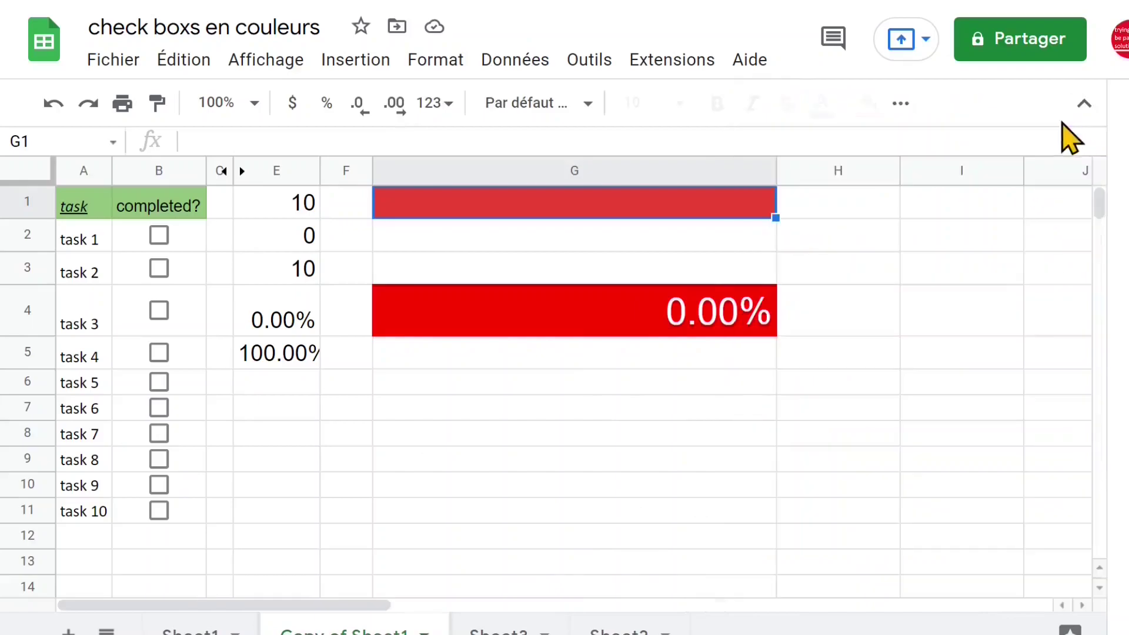
pyautogui.click(442, 60)
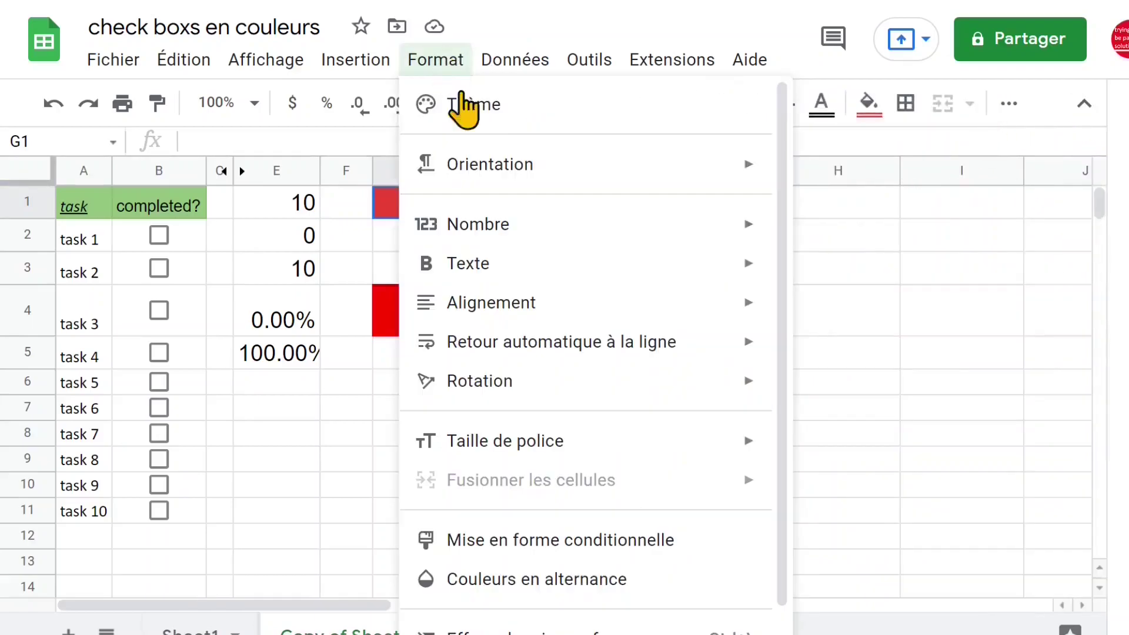
pyautogui.click(558, 539)
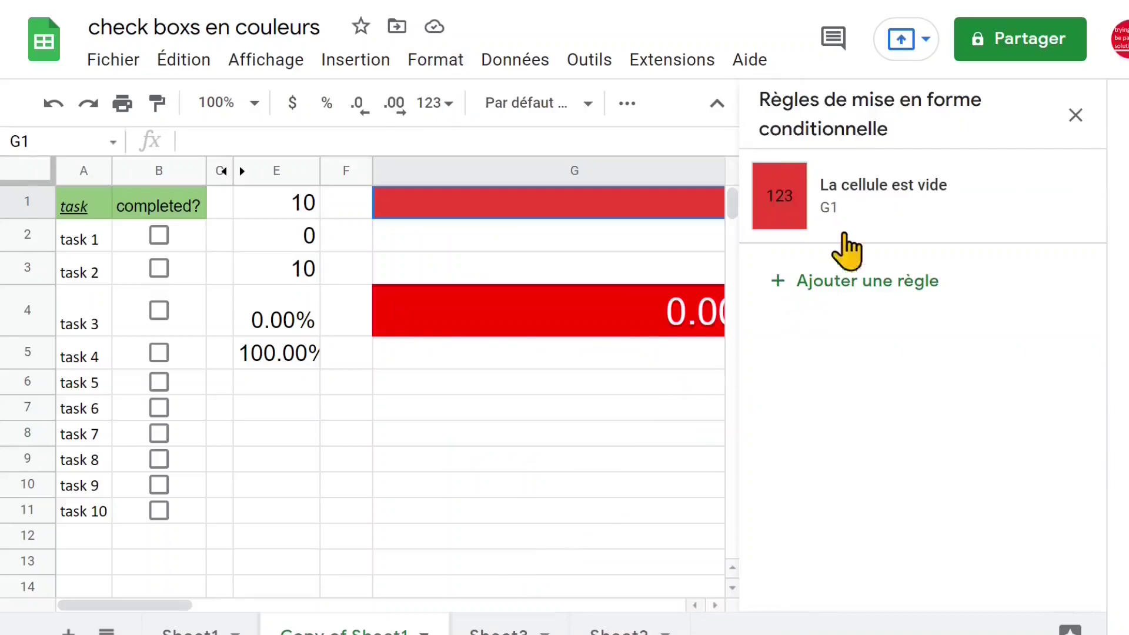
pyautogui.click(1064, 200)
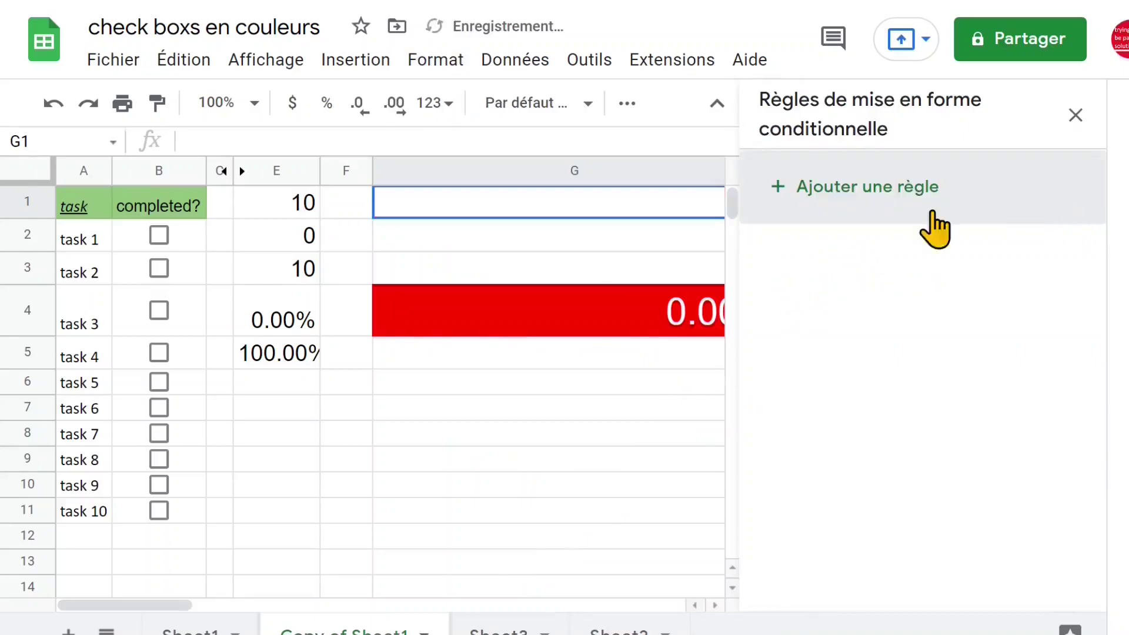
# - Review the conditional formatting rules applied to G4 and close the rule list
pyautogui.click(562, 275)
pyautogui.click(630, 424)
pyautogui.click(646, 328)
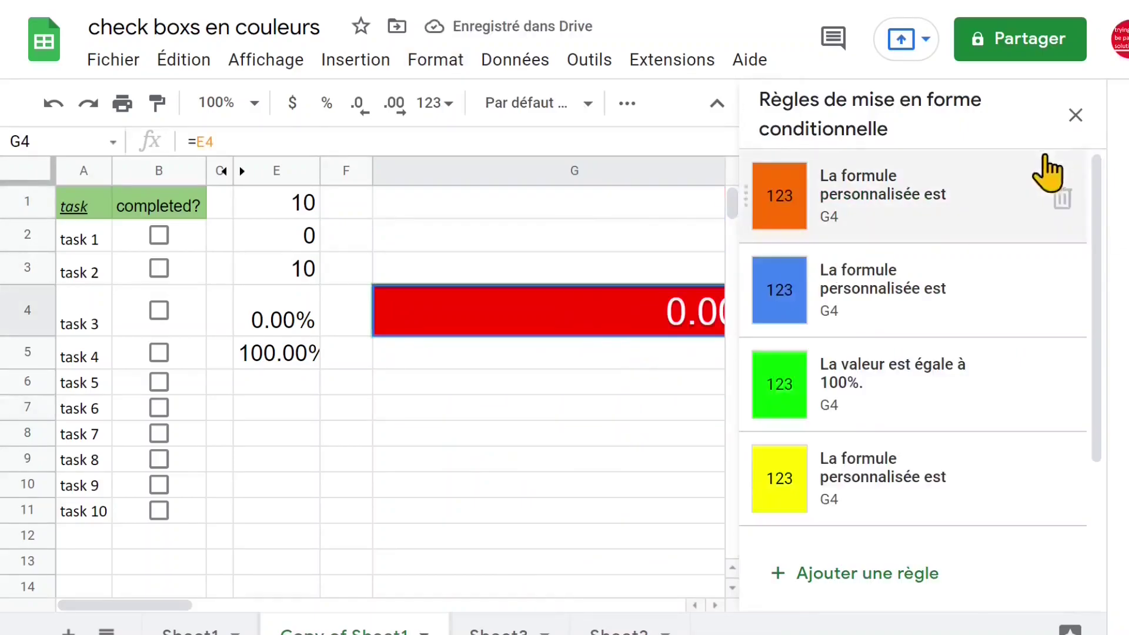
pyautogui.click(1076, 114)
pyautogui.click(595, 438)
pyautogui.click(580, 328)
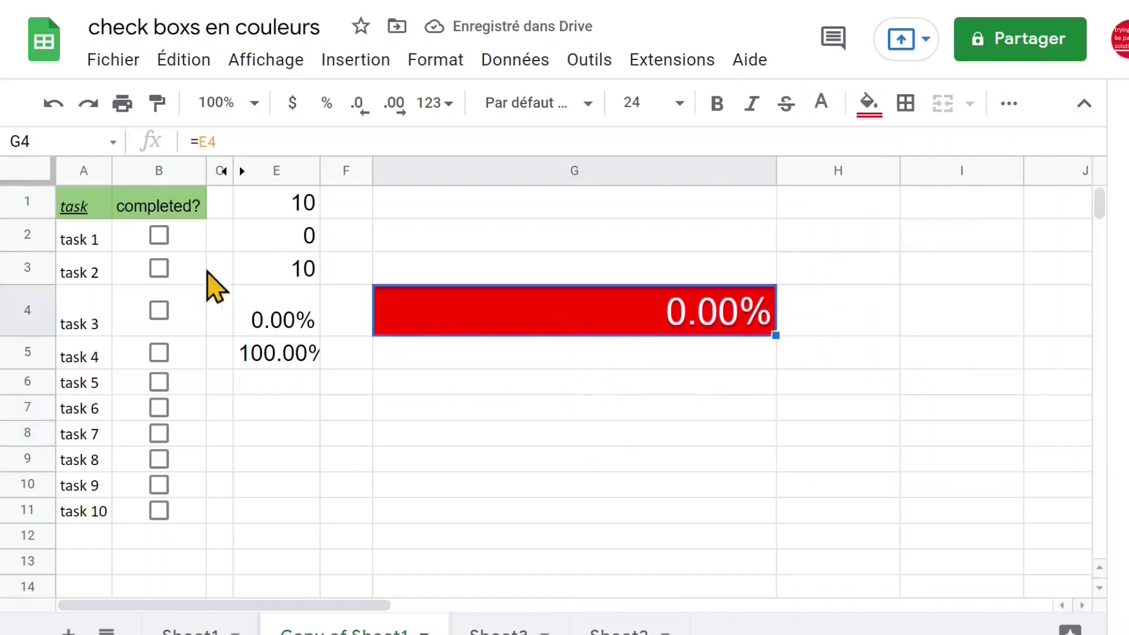
# - Tick the completed checkboxes of task 1 through task 10 to test the colour rules in G4
pyautogui.click(157, 240)
pyautogui.click(158, 282)
pyautogui.click(157, 272)
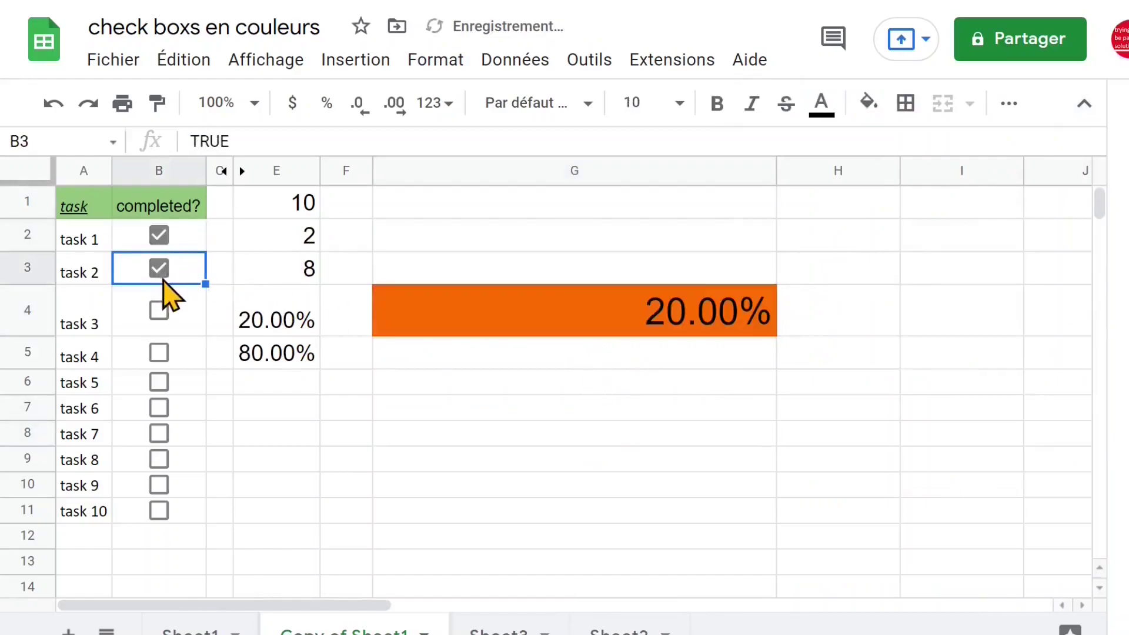
pyautogui.click(159, 312)
pyautogui.click(160, 354)
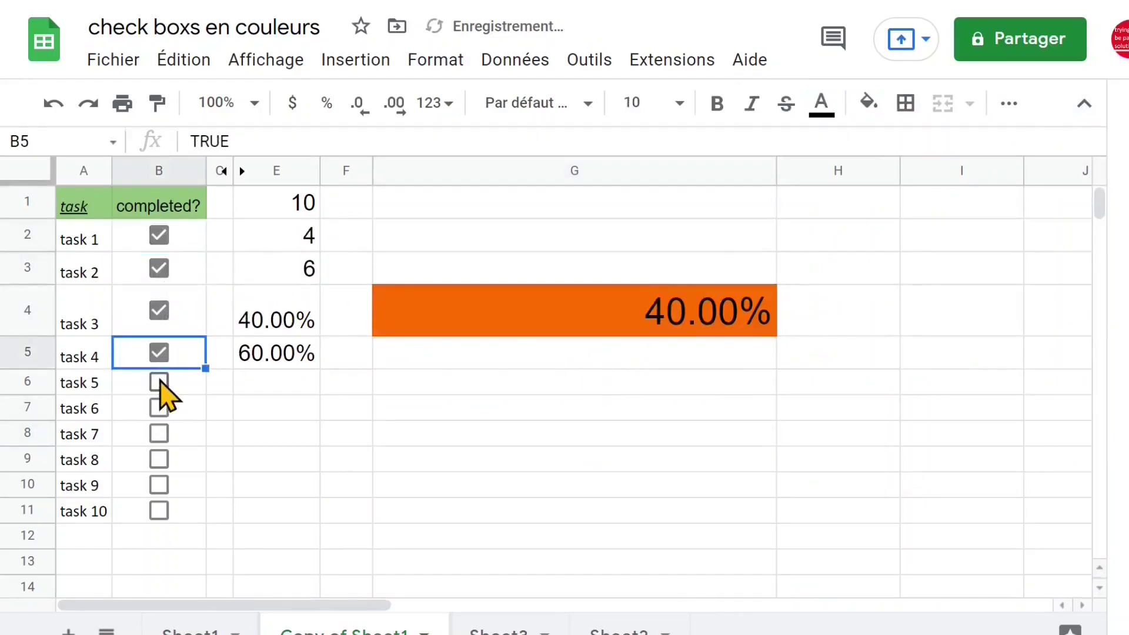
pyautogui.click(160, 383)
pyautogui.click(160, 408)
pyautogui.click(160, 435)
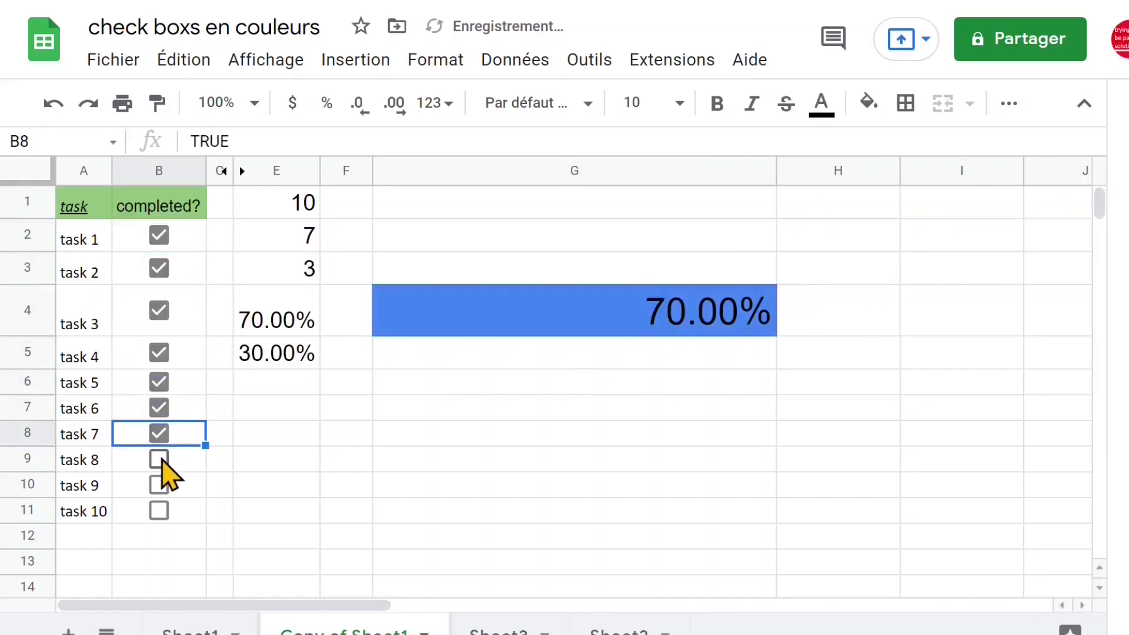
pyautogui.click(159, 460)
pyautogui.click(159, 486)
pyautogui.click(159, 511)
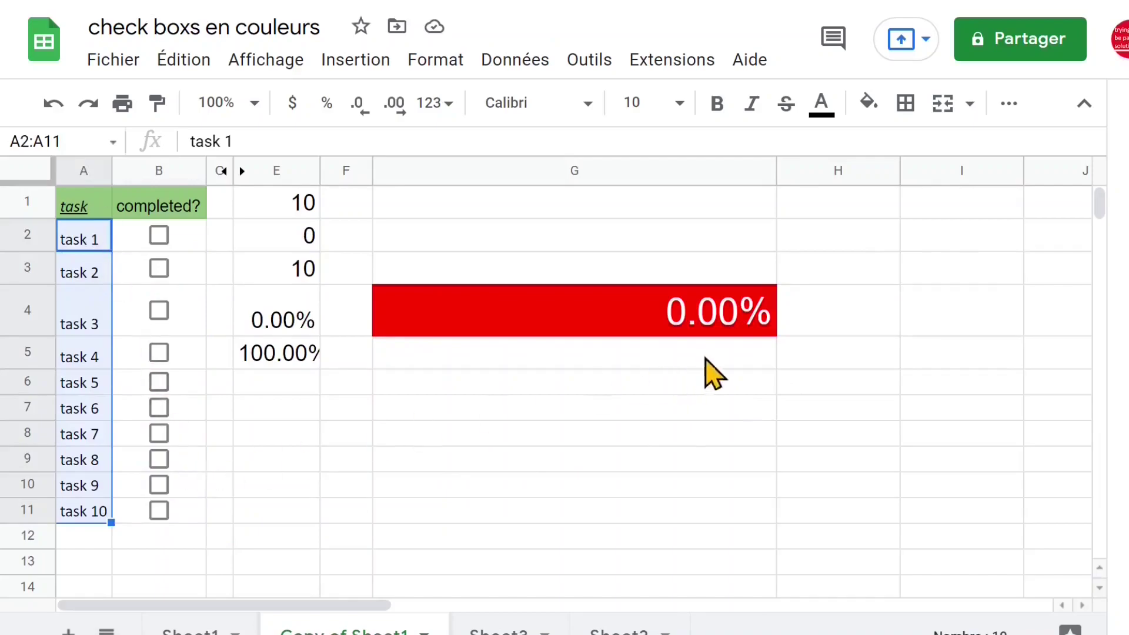
# - Clear the completed checkboxes in B2:B11 and insert new checkboxes in the same range
pyautogui.click(677, 324)
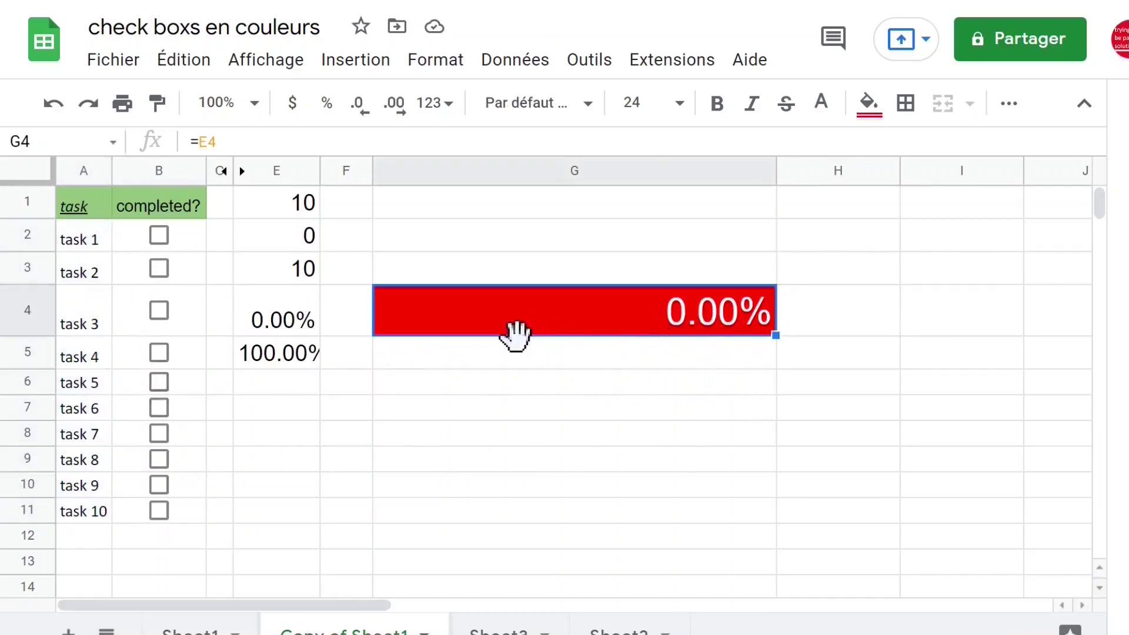
pyautogui.click(303, 329)
pyautogui.moveTo(194, 247); pyautogui.dragTo(190, 509)
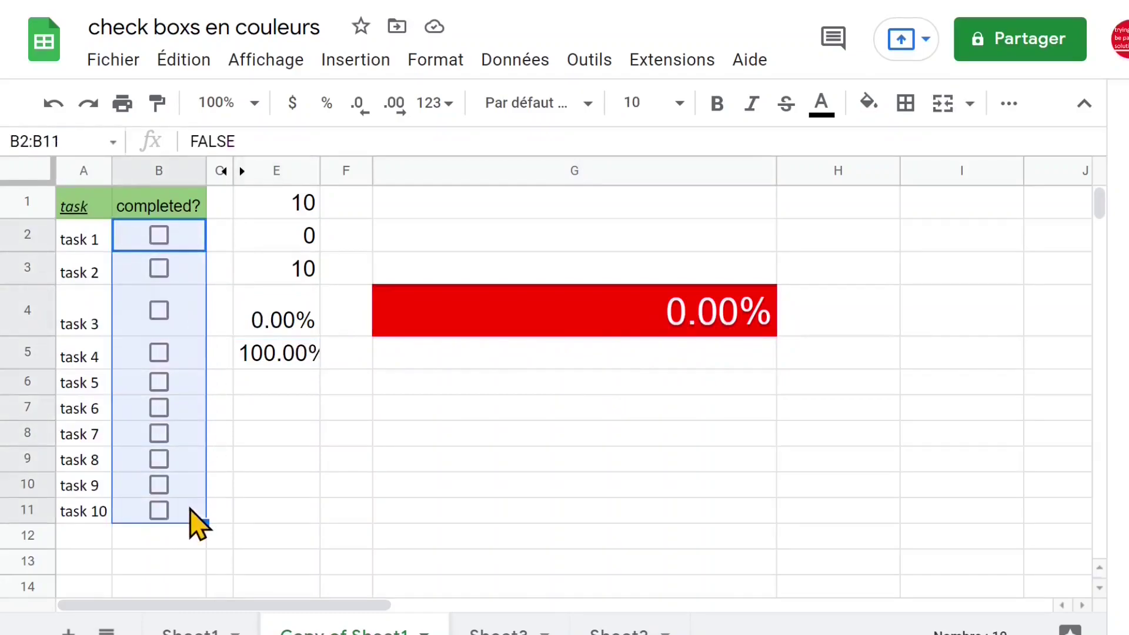
pyautogui.press('Delete')
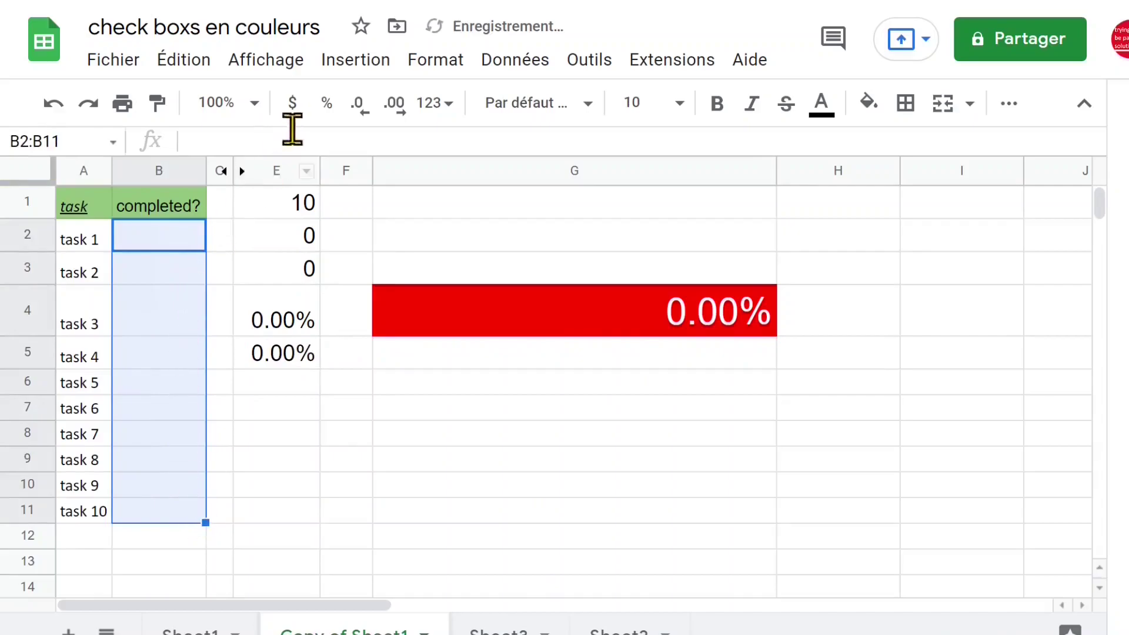
pyautogui.click(355, 64)
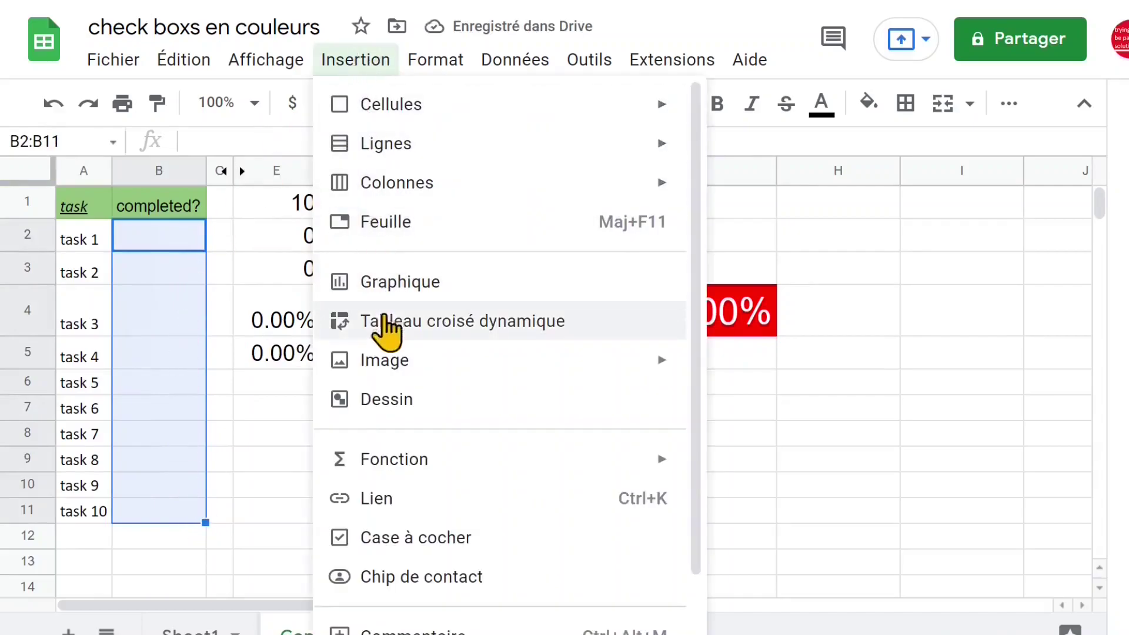
pyautogui.click(460, 539)
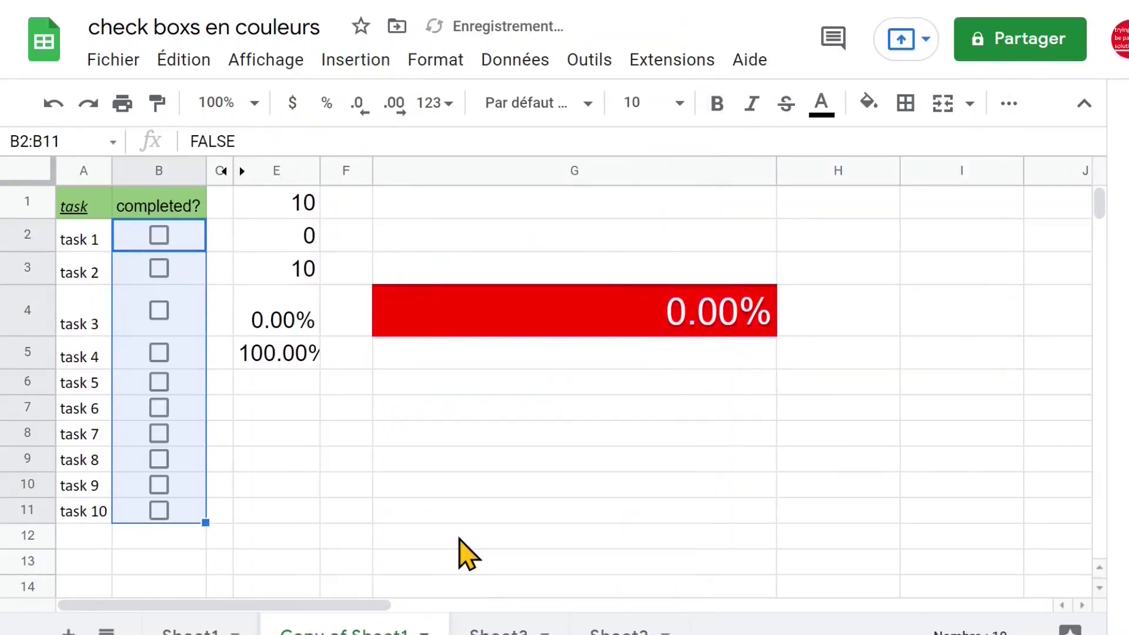
pyautogui.click(291, 419)
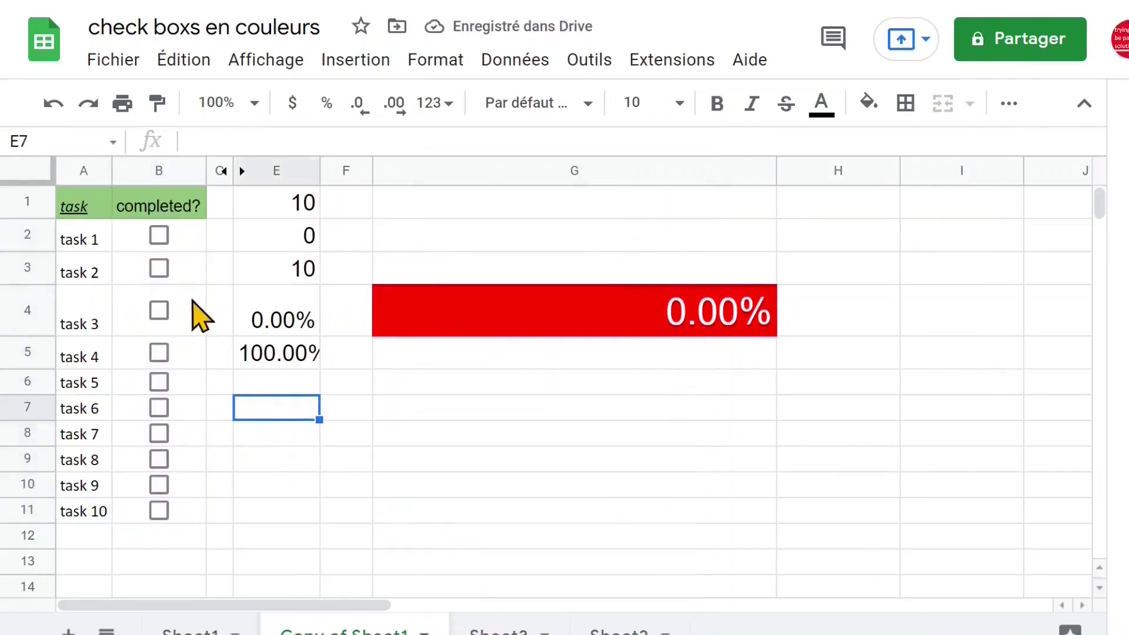
# - Tick the completed checkbox of task 1 and inspect the COUNTIF formulas in E2 and E3
pyautogui.click(159, 235)
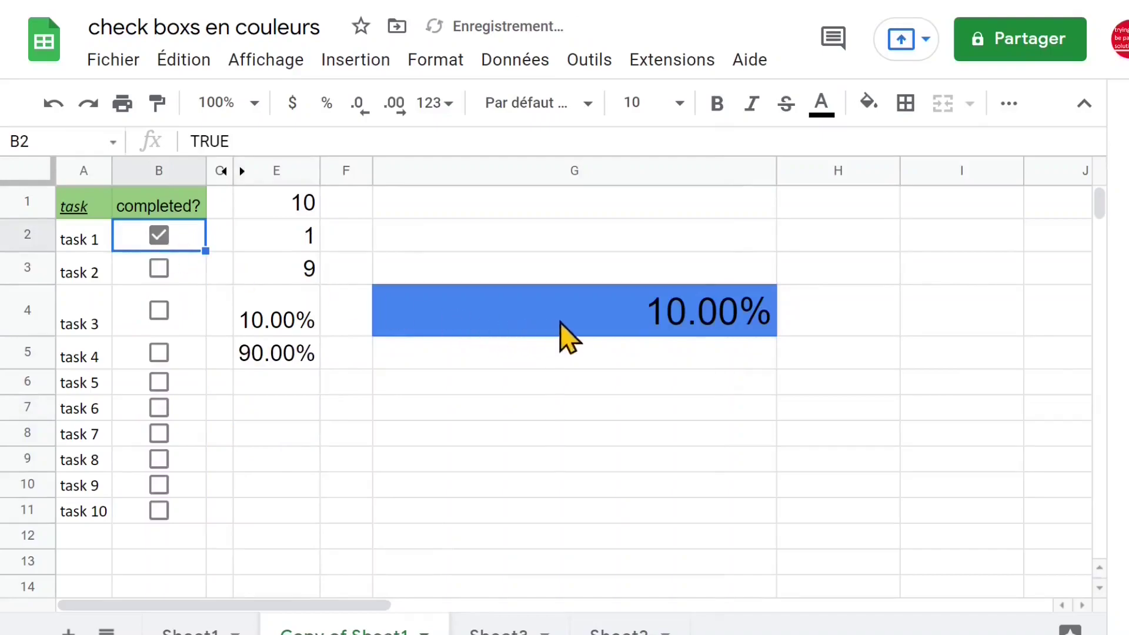
pyautogui.click(297, 247)
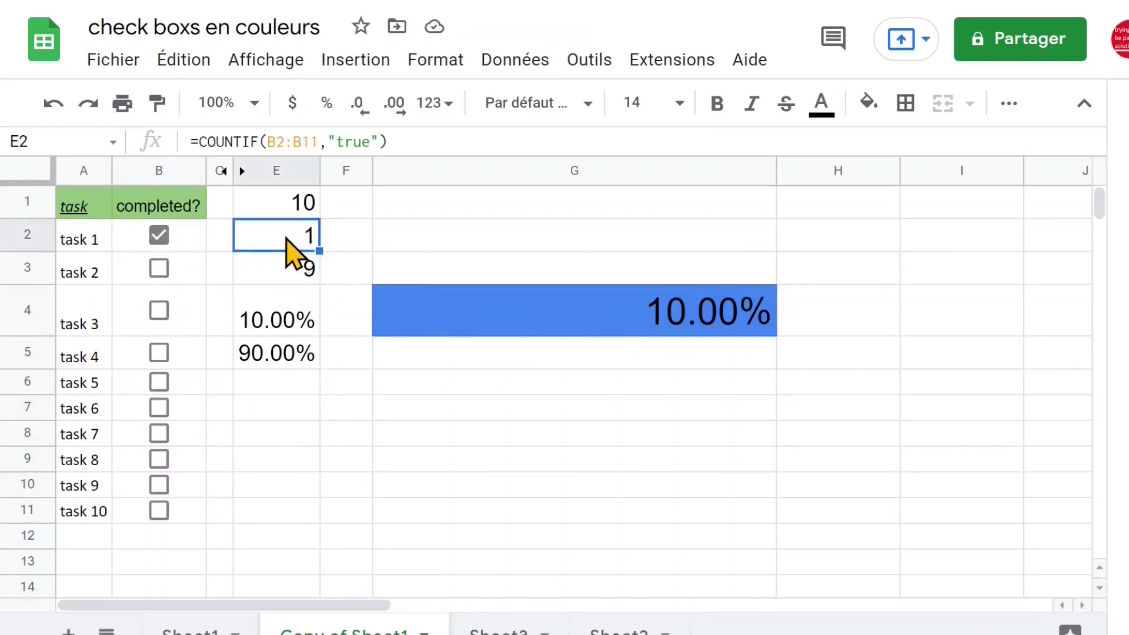
pyautogui.doubleClick(288, 250)
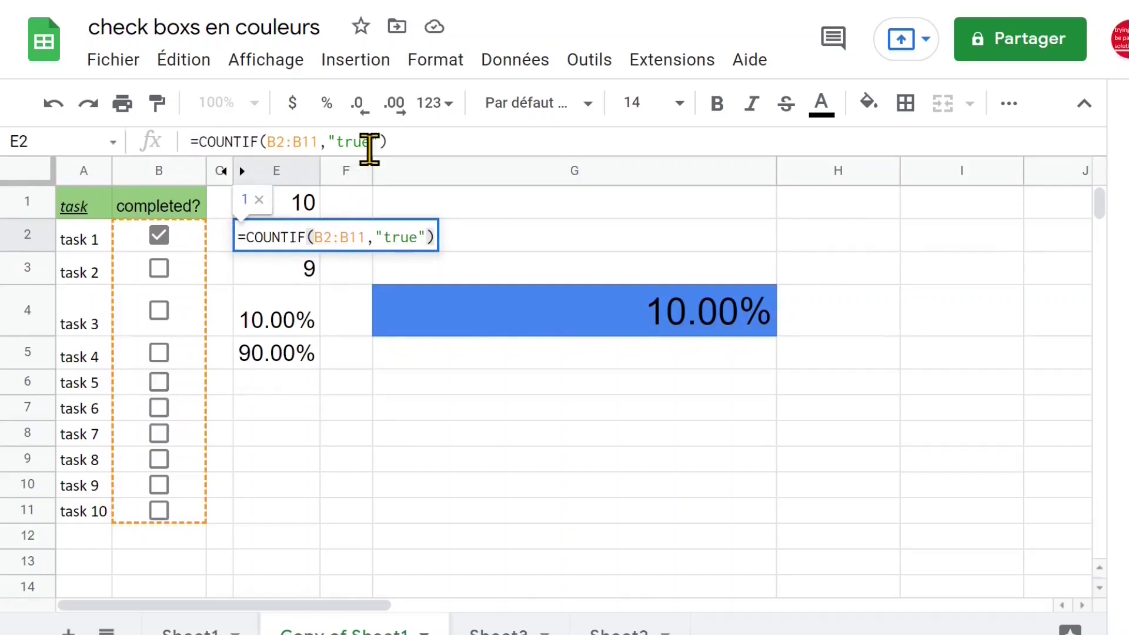
pyautogui.press('Return')
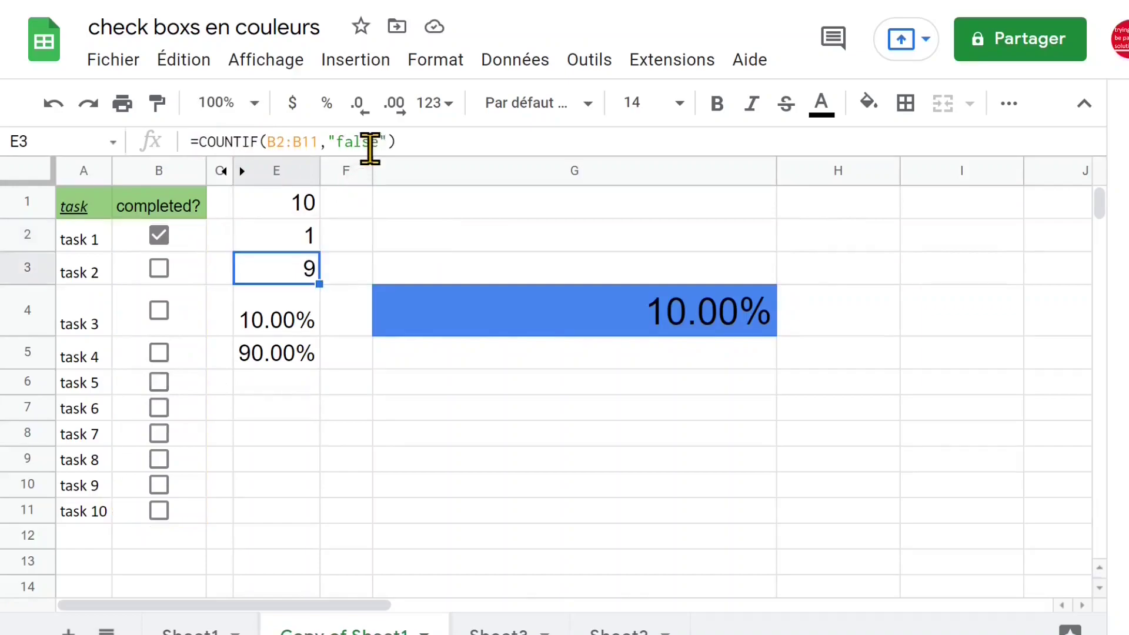
pyautogui.click(294, 246)
pyautogui.click(287, 266)
pyautogui.click(287, 246)
pyautogui.click(289, 272)
# - Tick the completed checkboxes of task 2, task 3 and task 4 to test the counts in E2 and E3
pyautogui.click(158, 269)
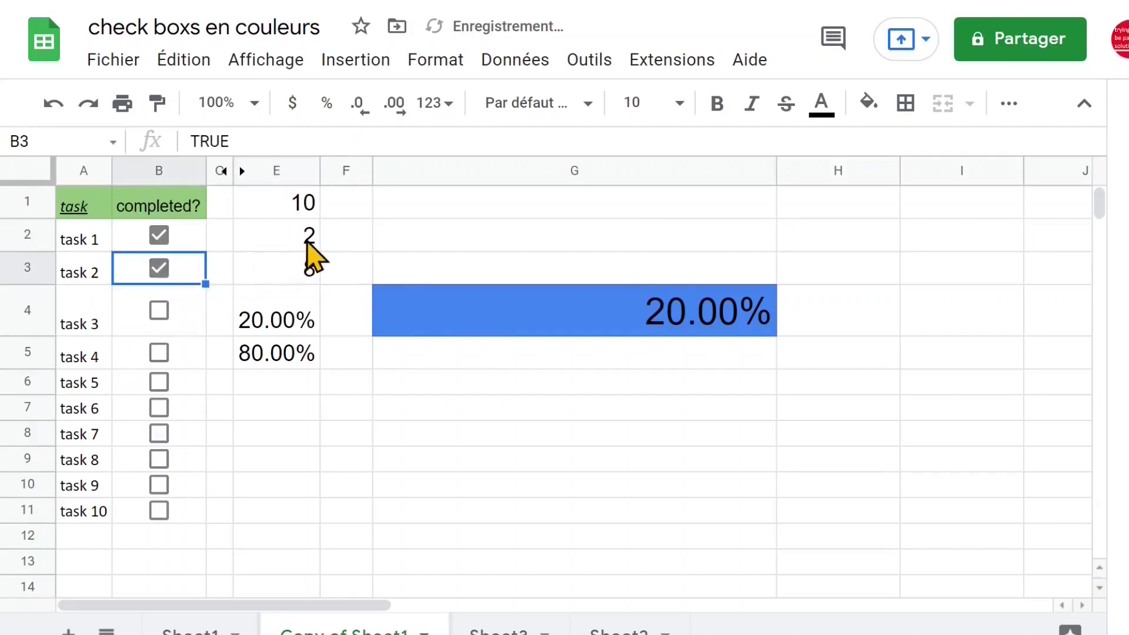
pyautogui.click(159, 310)
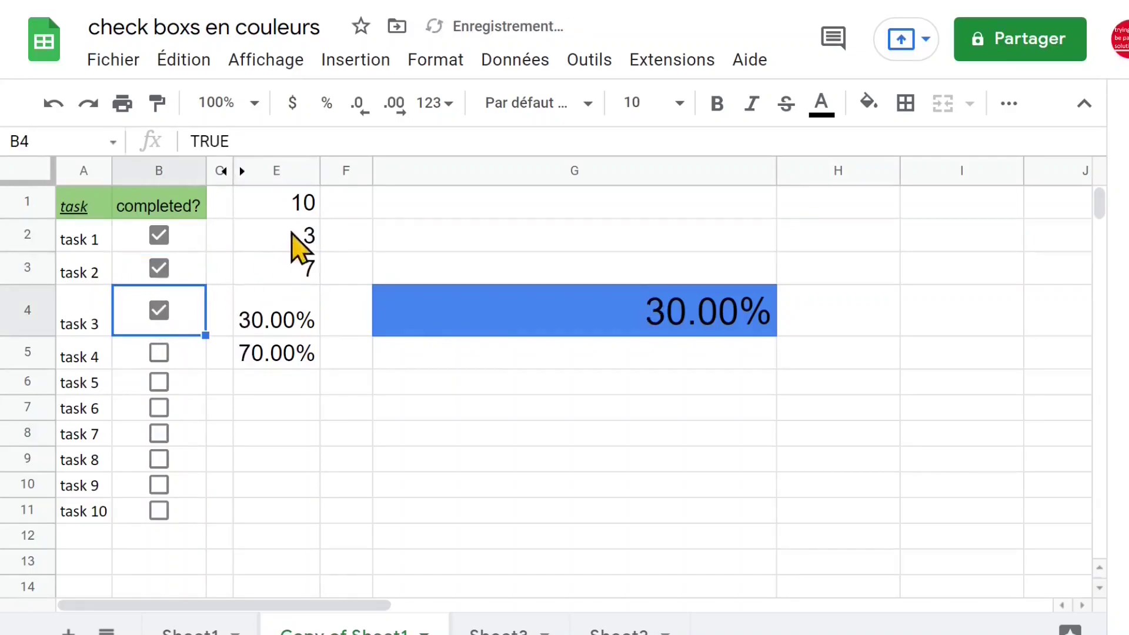
pyautogui.click(305, 272)
pyautogui.click(355, 251)
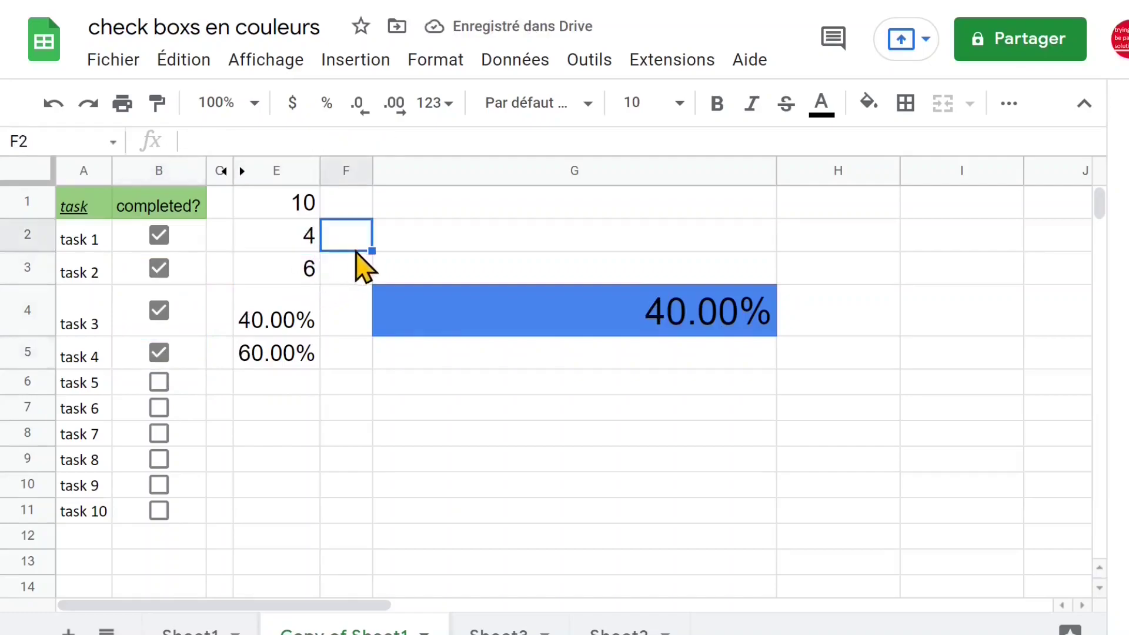
# - Inspect the percentage formula in E4 and the COUNTA formula in E1 without changing them
pyautogui.click(291, 327)
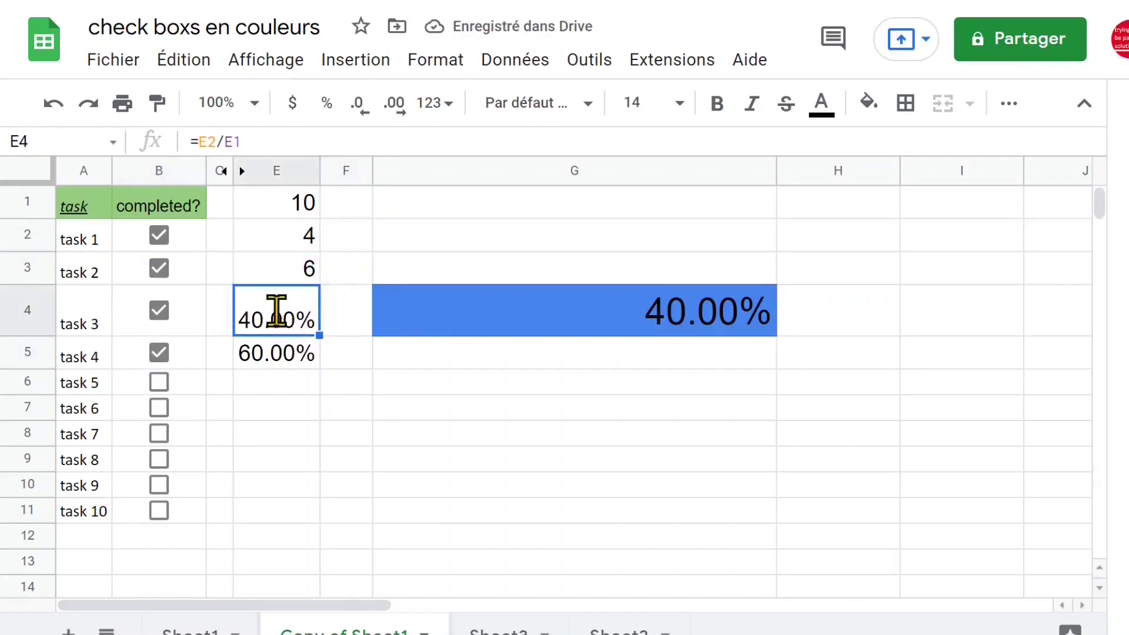
pyautogui.doubleClick(277, 312)
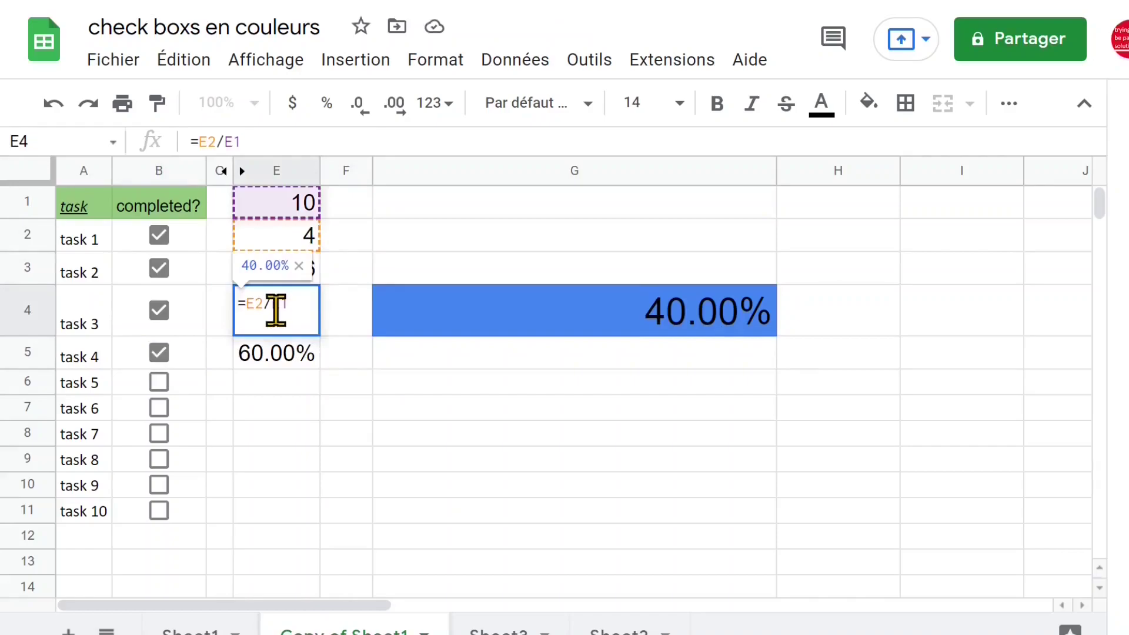
pyautogui.press('Escape')
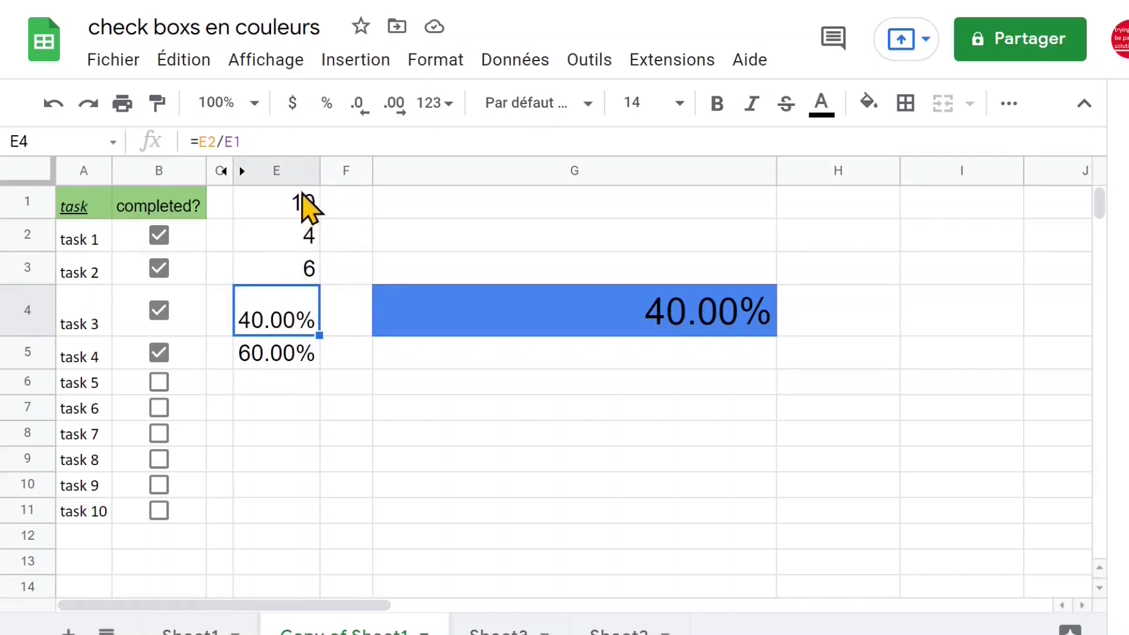
pyautogui.click(305, 209)
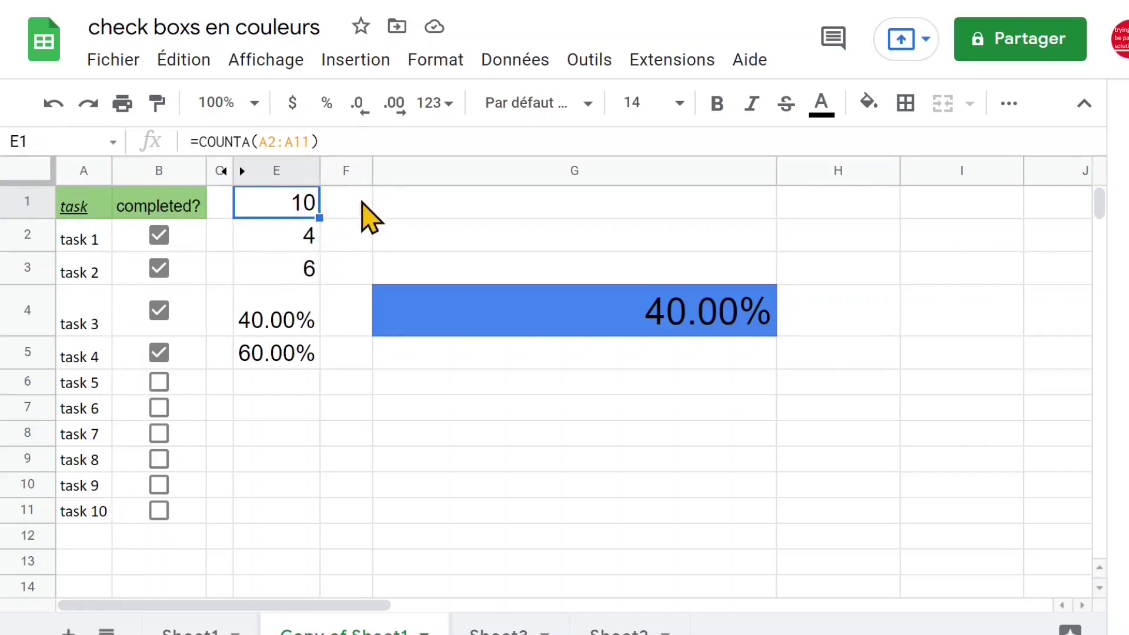
pyautogui.press('F2')
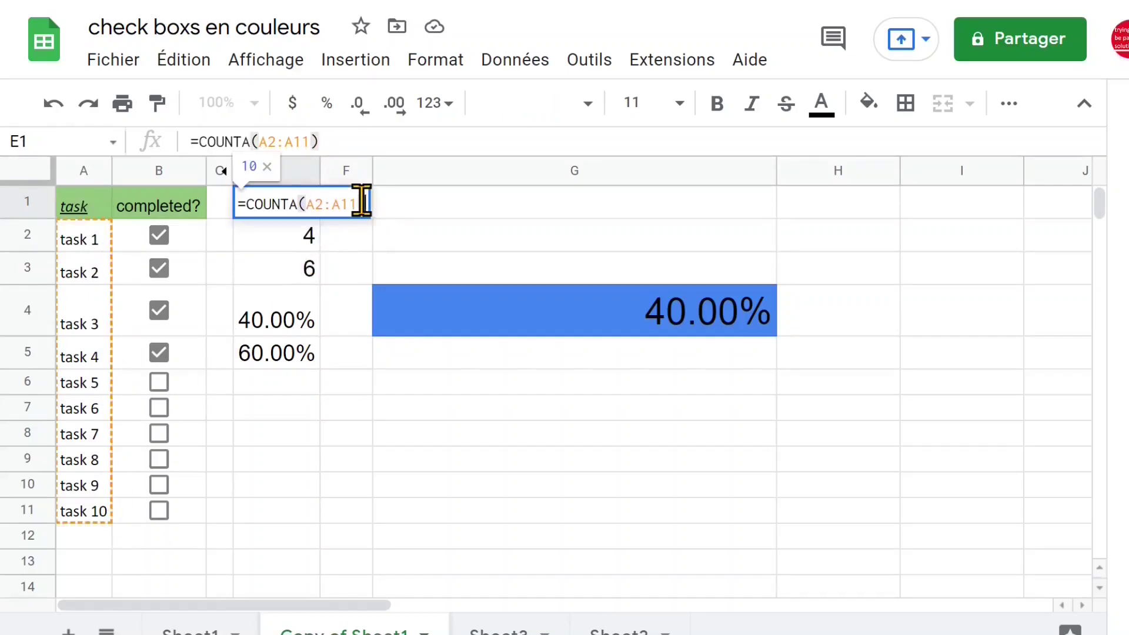
pyautogui.press('Return')
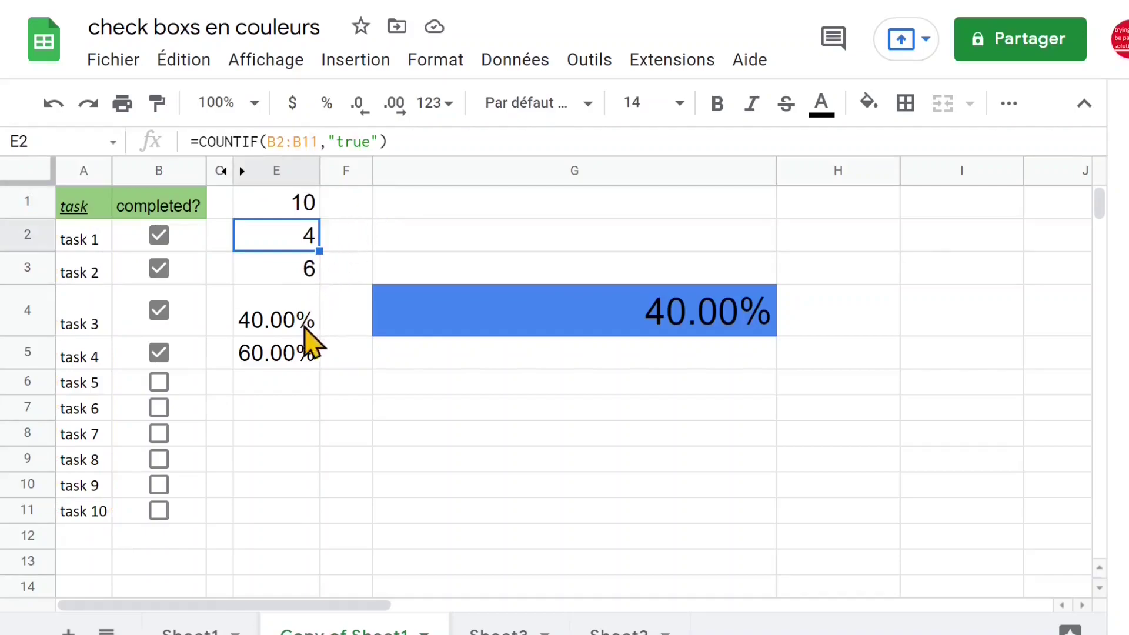
# - Tick the completed checkboxes of task 5 and task 6 to test G4's colour around the 50% threshold
pyautogui.click(158, 383)
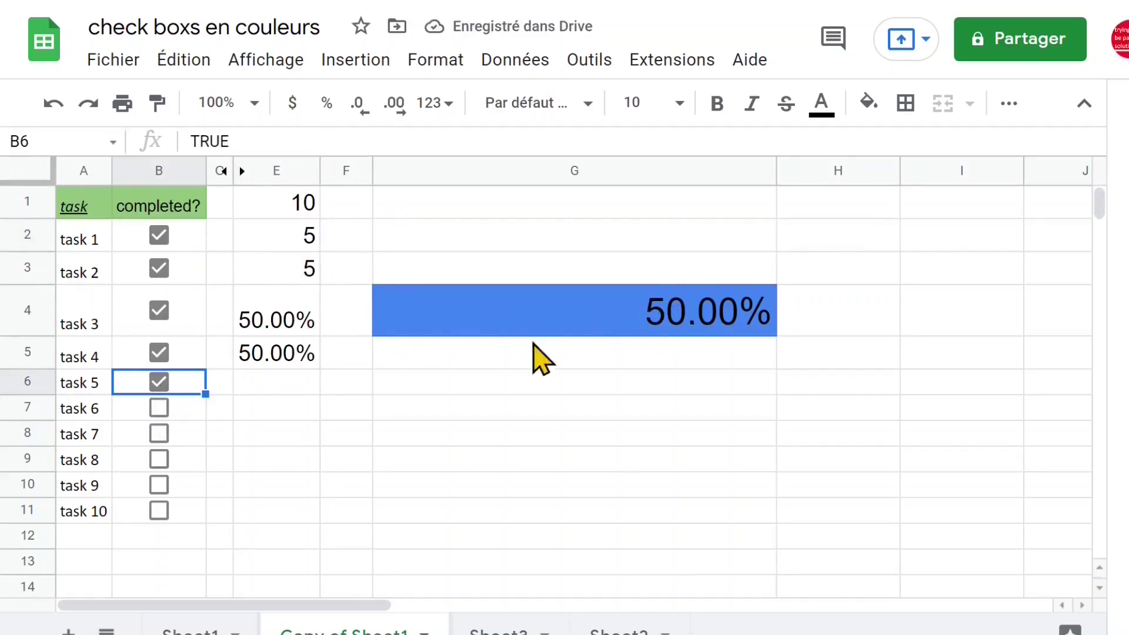
pyautogui.click(159, 409)
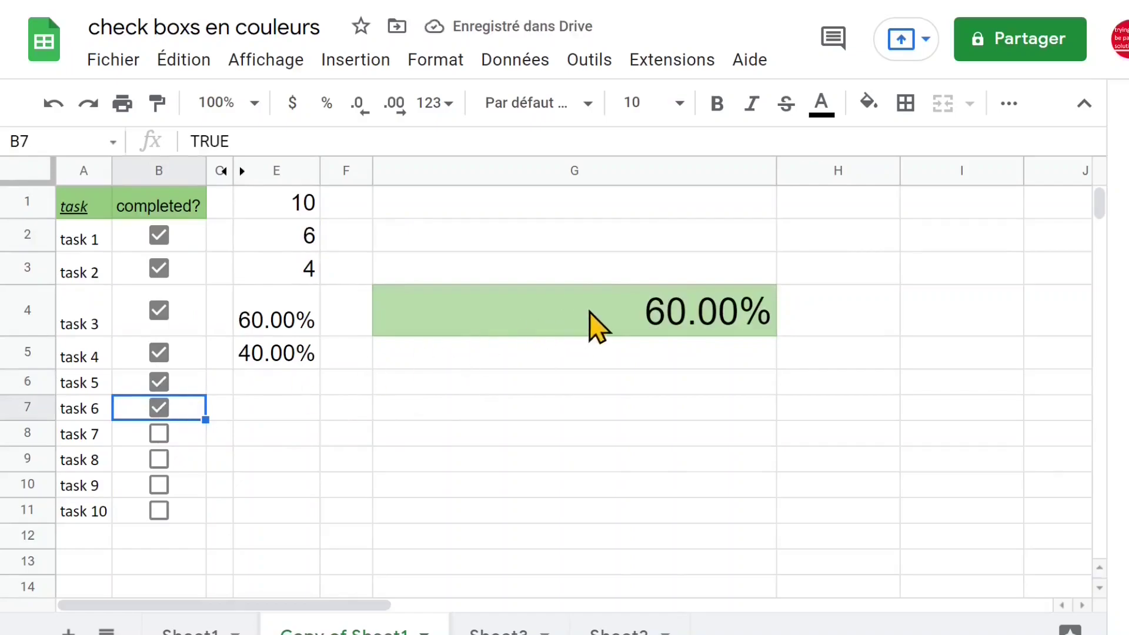
# - Tick the completed checkboxes of task 7, task 8, task 9 and task 10 to test G4's colour up to 100%
pyautogui.click(159, 437)
pyautogui.click(160, 462)
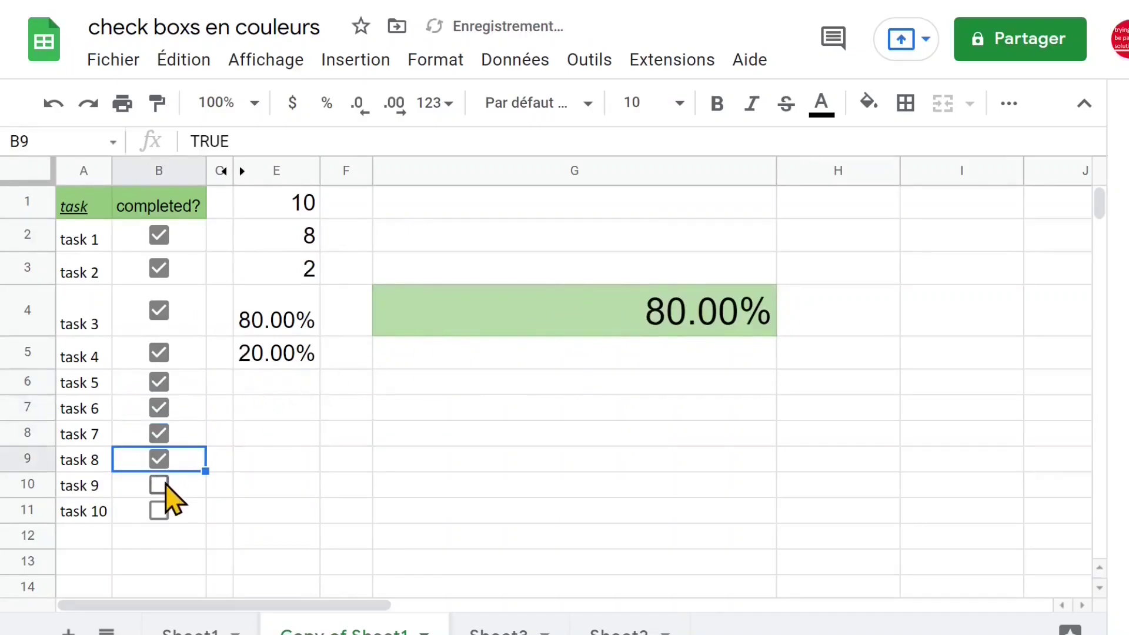
pyautogui.click(163, 486)
pyautogui.click(159, 511)
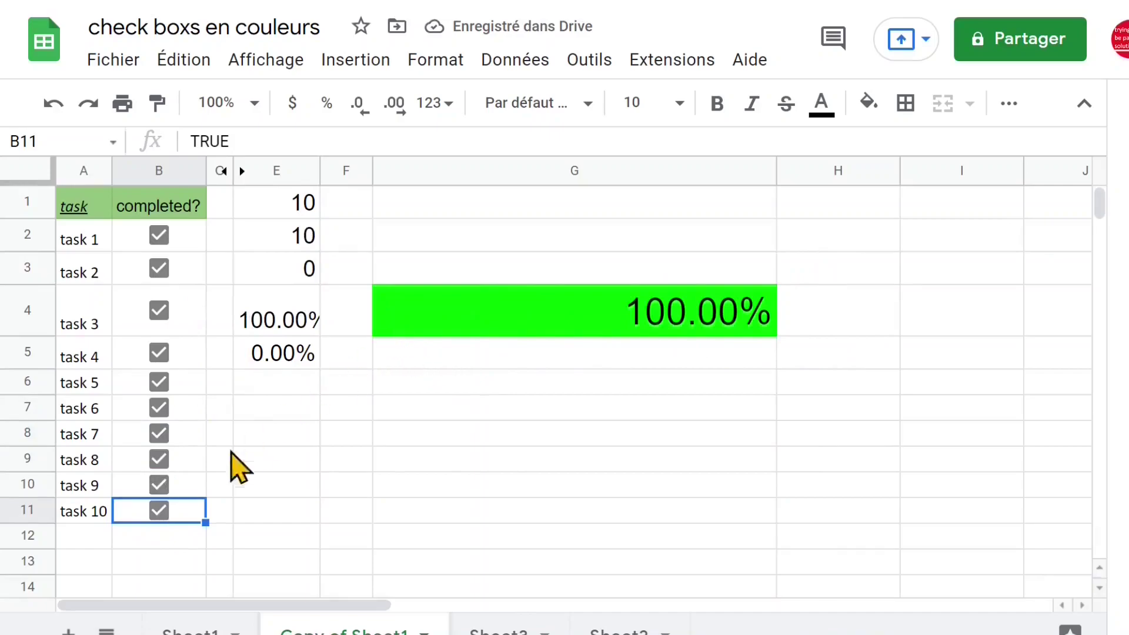
# - Untick the completed checkboxes of task 10, task 9, task 8 and task 7 to test G4's colour with fewer completed tasks
pyautogui.click(158, 511)
pyautogui.click(157, 486)
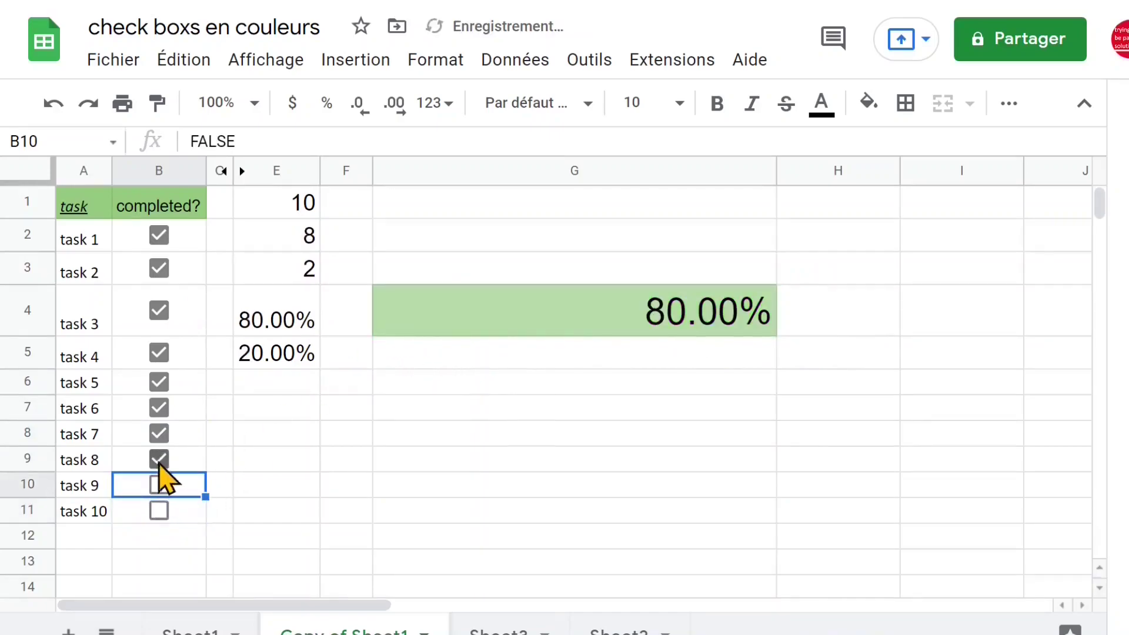
pyautogui.click(158, 460)
pyautogui.click(159, 434)
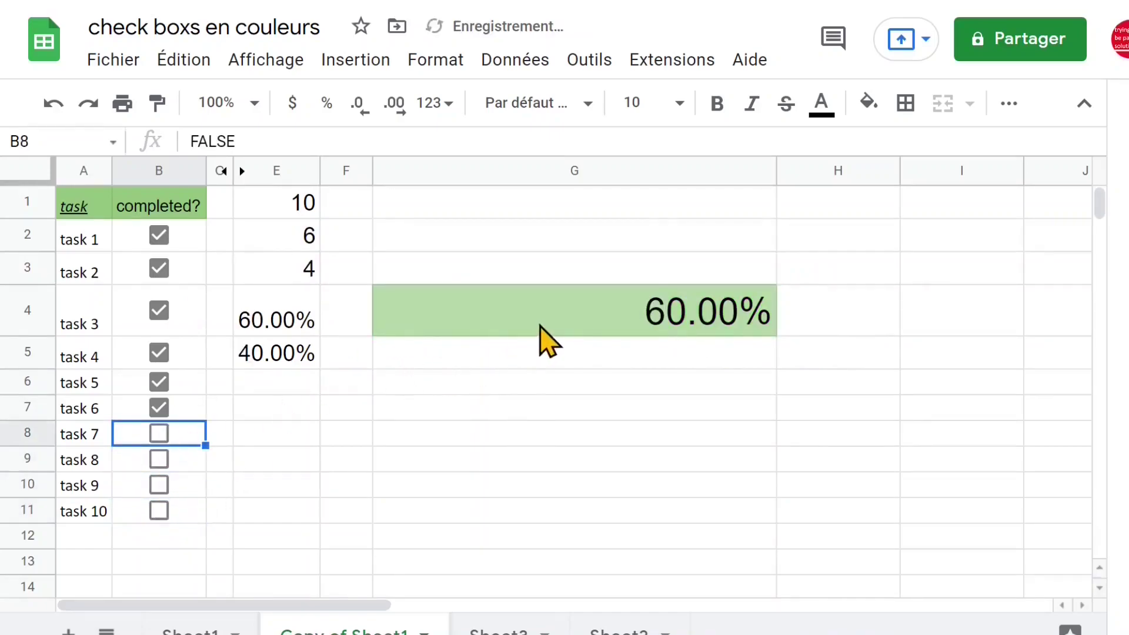
# - Review G4's conditional formatting rules and inspect the custom formula and fill of the yellow rule without changing them
pyautogui.click(565, 319)
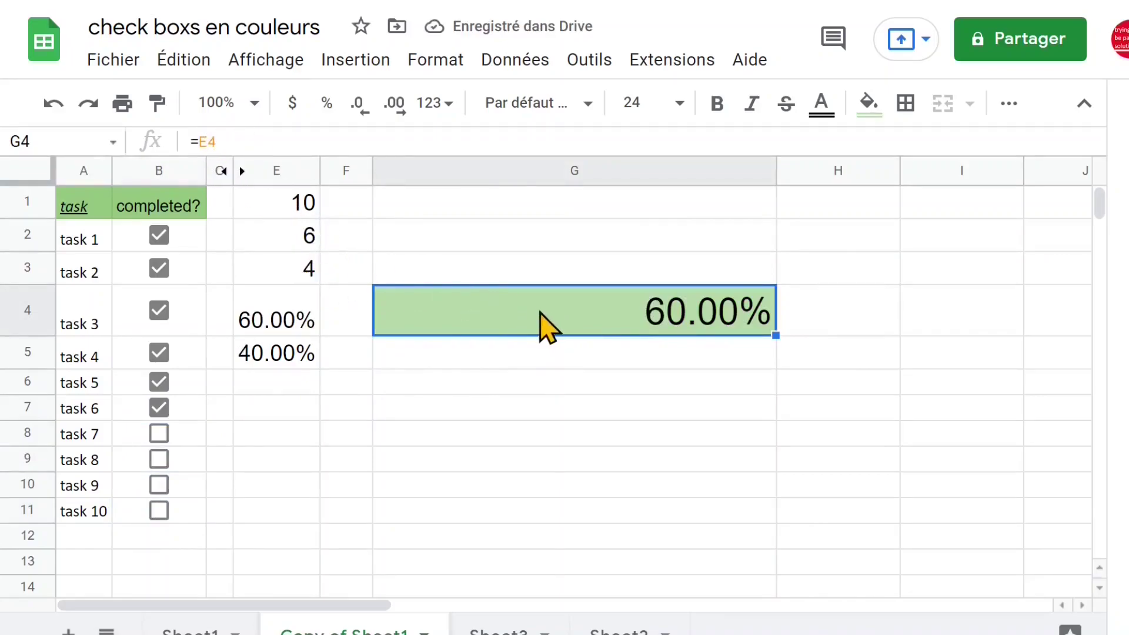
pyautogui.click(438, 61)
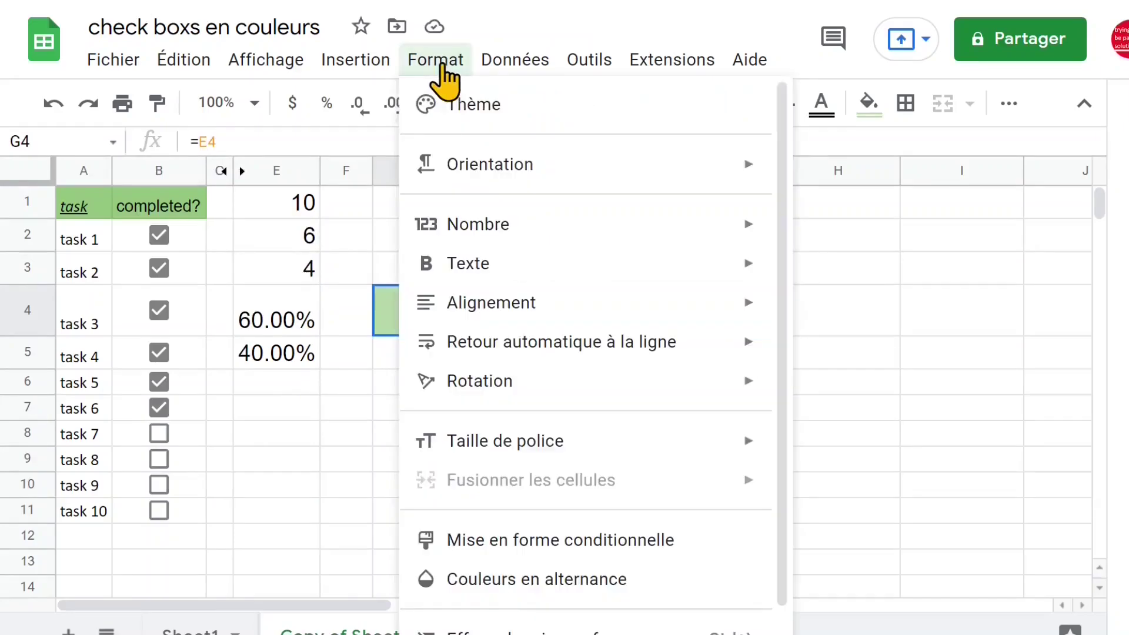
pyautogui.click(559, 540)
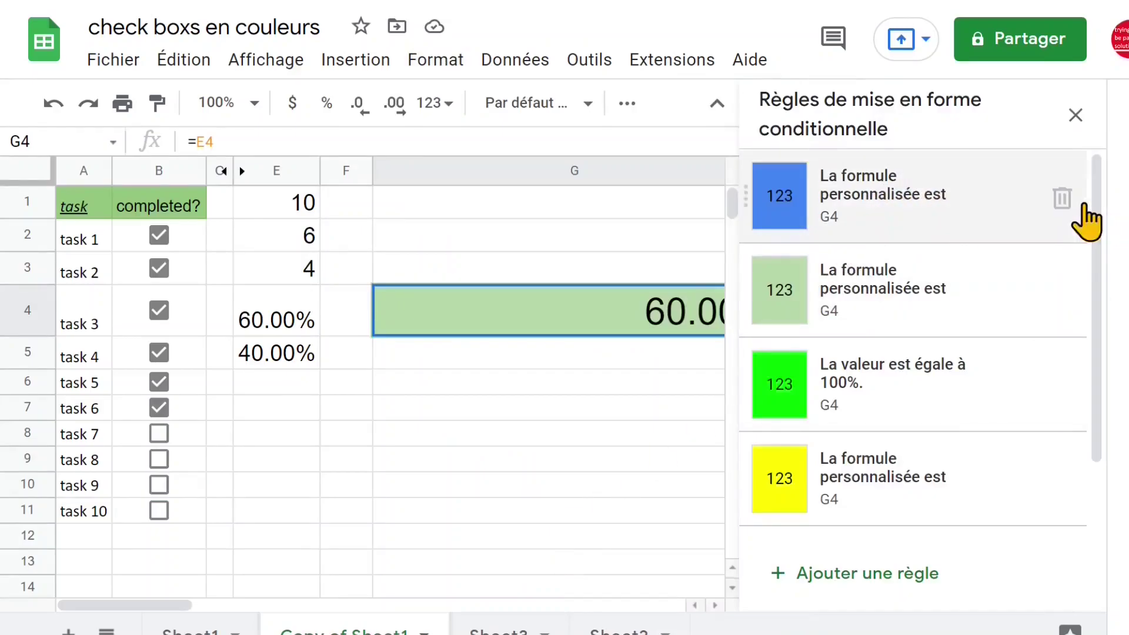
pyautogui.moveTo(1100, 206); pyautogui.dragTo(1101, 310)
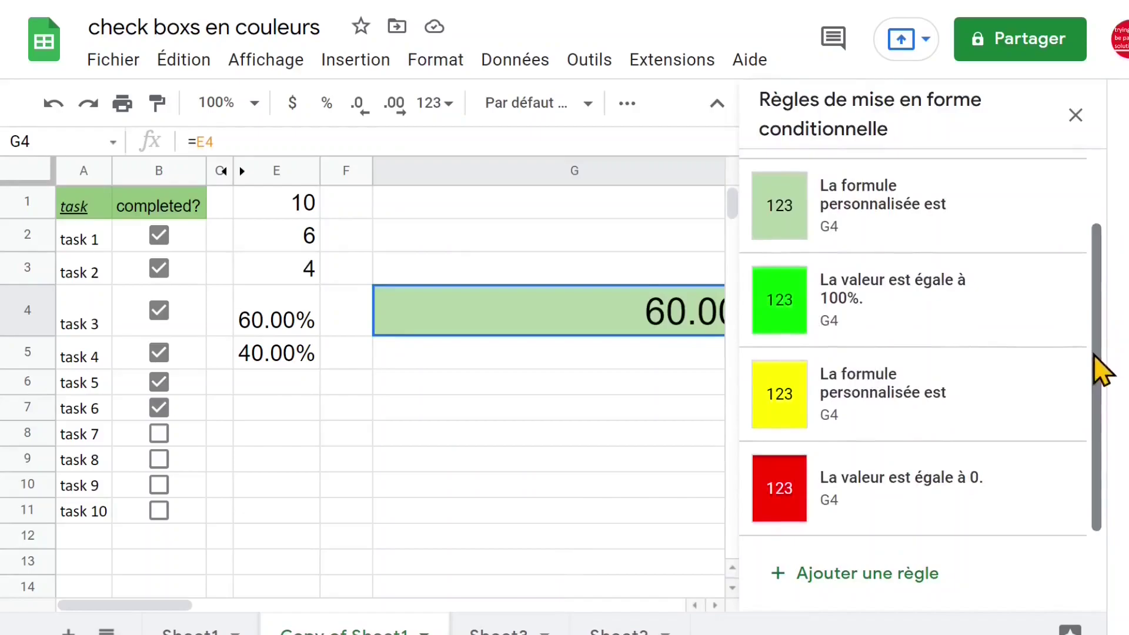
pyautogui.click(898, 408)
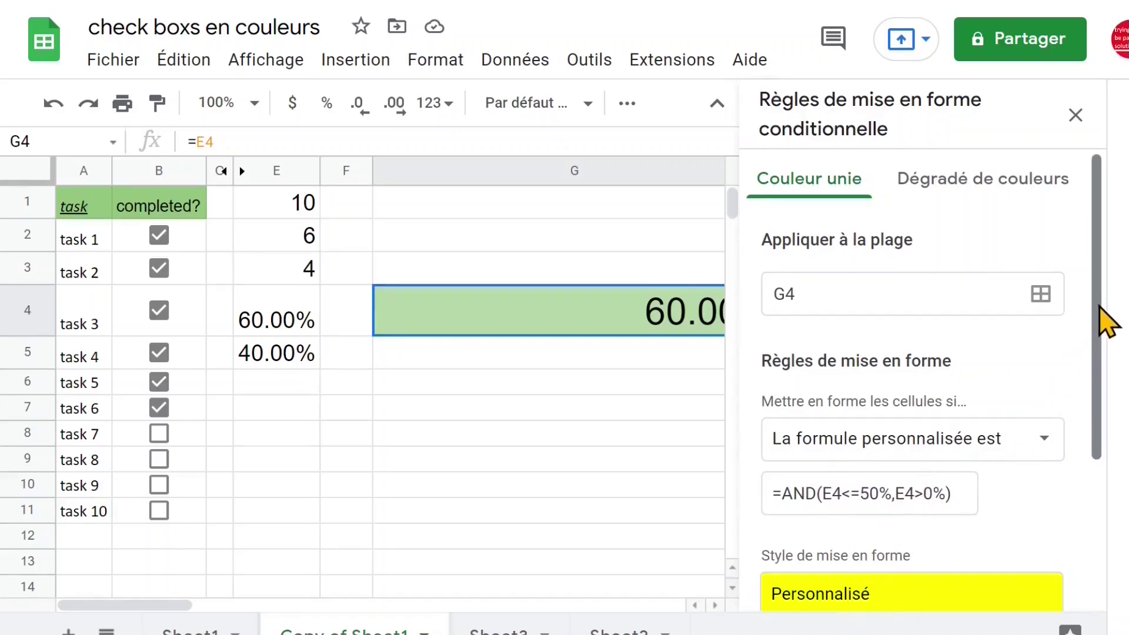
pyautogui.scroll(-1, 1097, 330)
pyautogui.scroll(-2, 1106, 365)
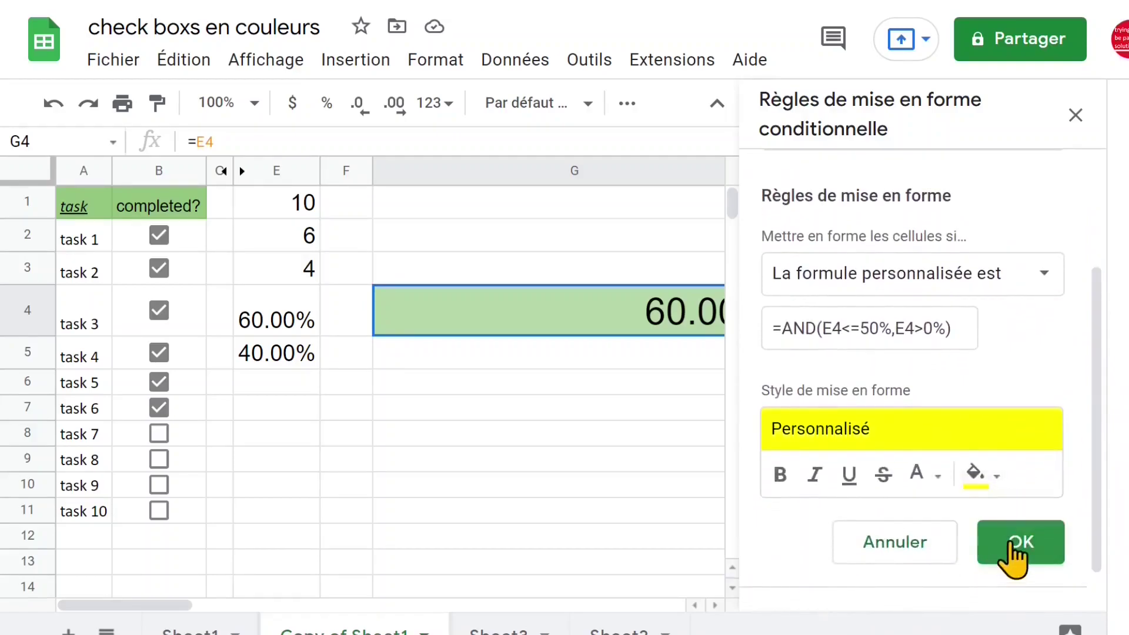
pyautogui.click(998, 533)
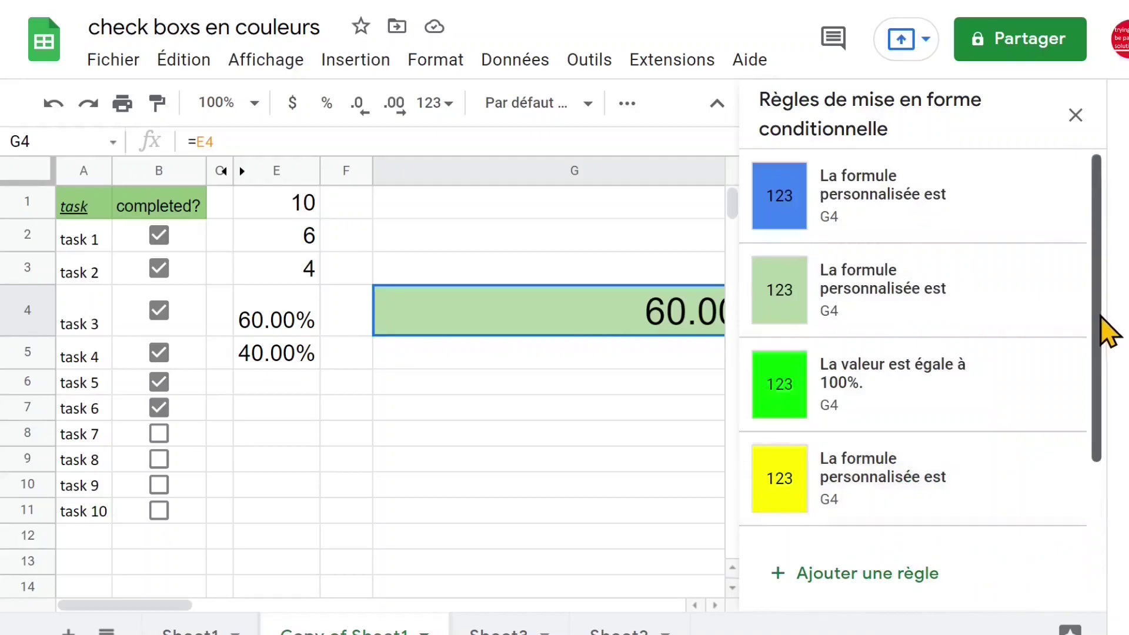
# - Inspect the condition of G4's red conditional formatting rule and return to the sheet without changing it
pyautogui.moveTo(1102, 323); pyautogui.dragTo(1102, 398)
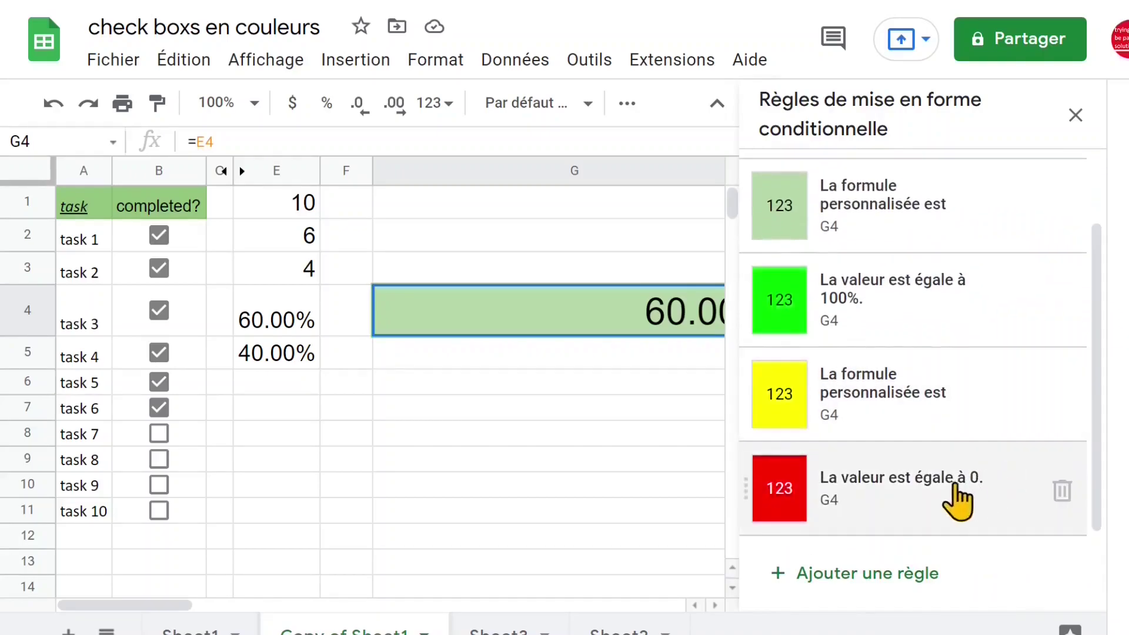
pyautogui.click(925, 479)
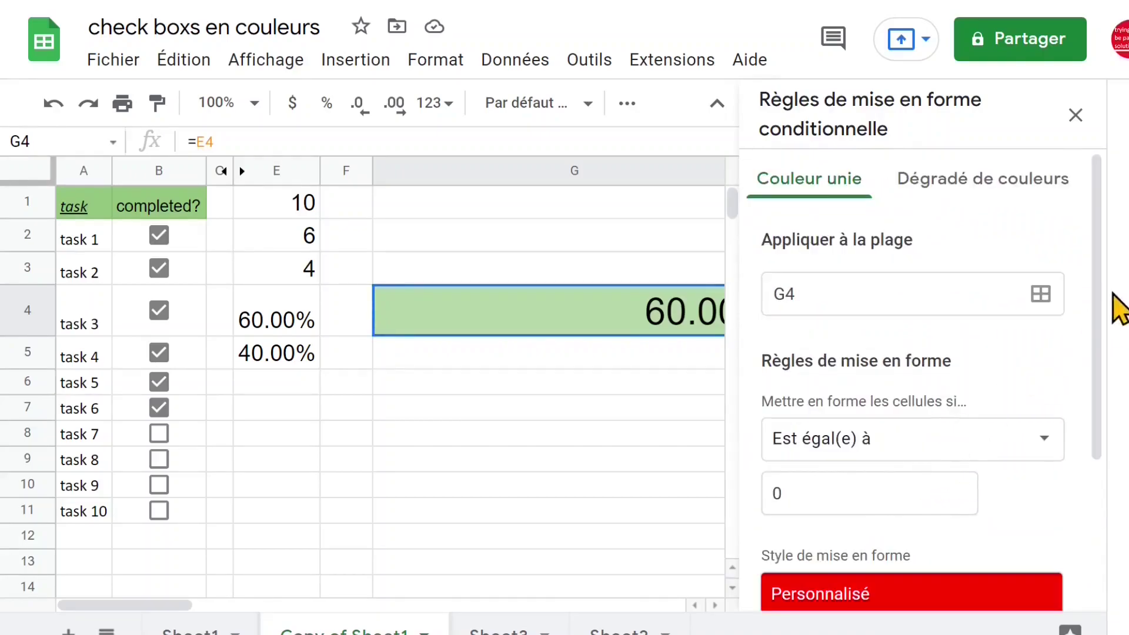
pyautogui.moveTo(1107, 307)
pyautogui.mouseDown()
pyautogui.moveTo(1106, 352)
pyautogui.moveTo(1101, 320)
pyautogui.mouseUp()
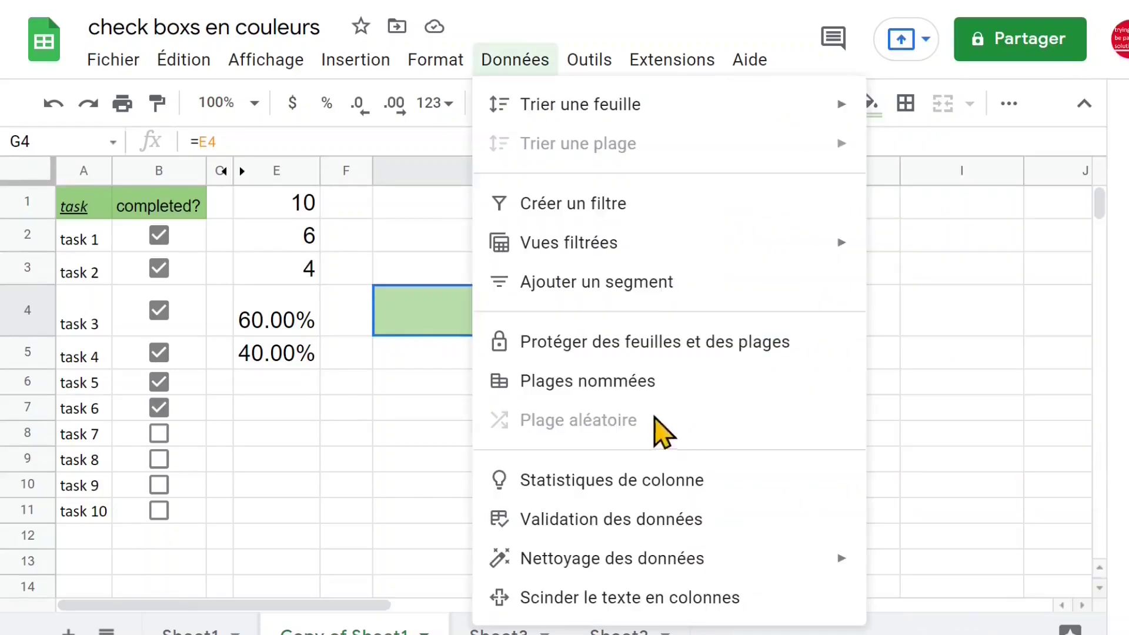
pyautogui.click(391, 440)
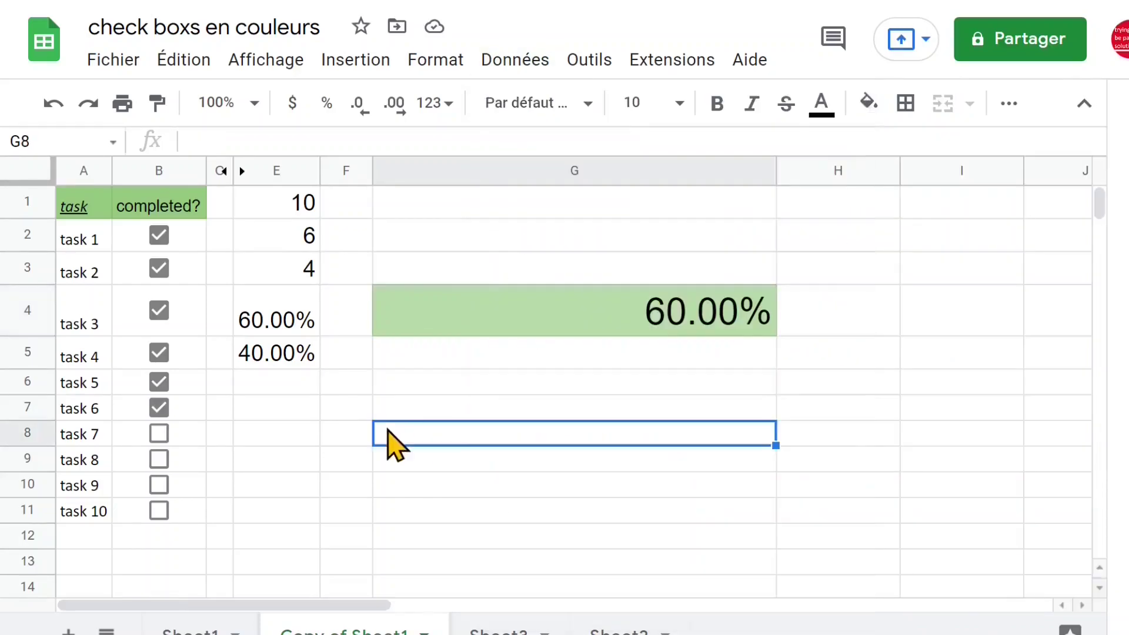
# - Add a conditional formatting rule that fills G1 black when the cell is not empty
pyautogui.click(421, 63)
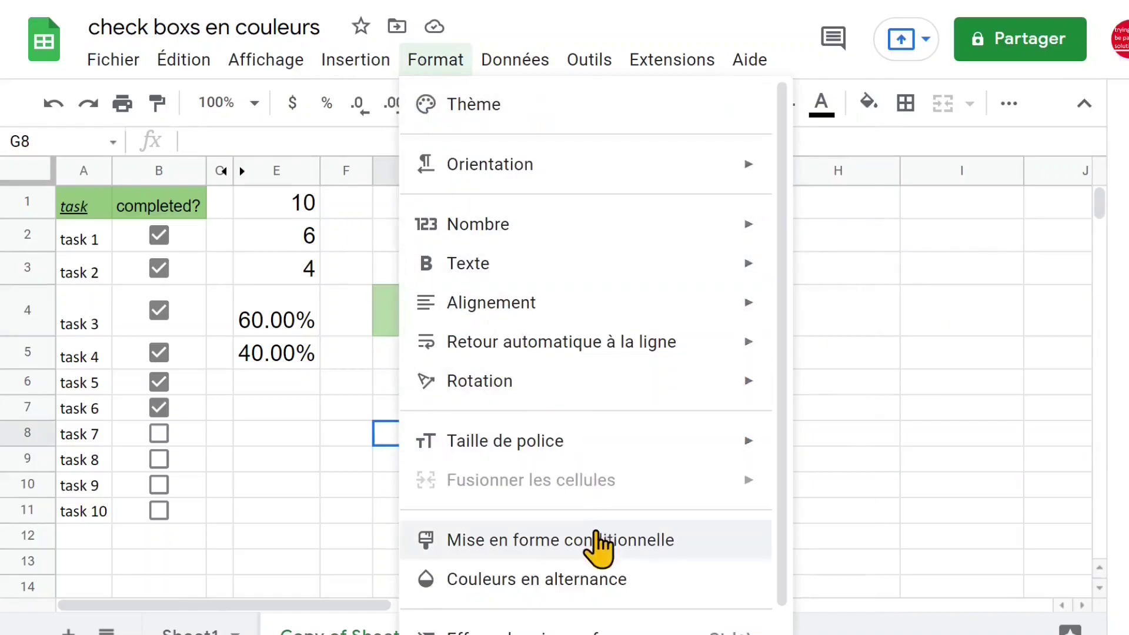
pyautogui.click(596, 537)
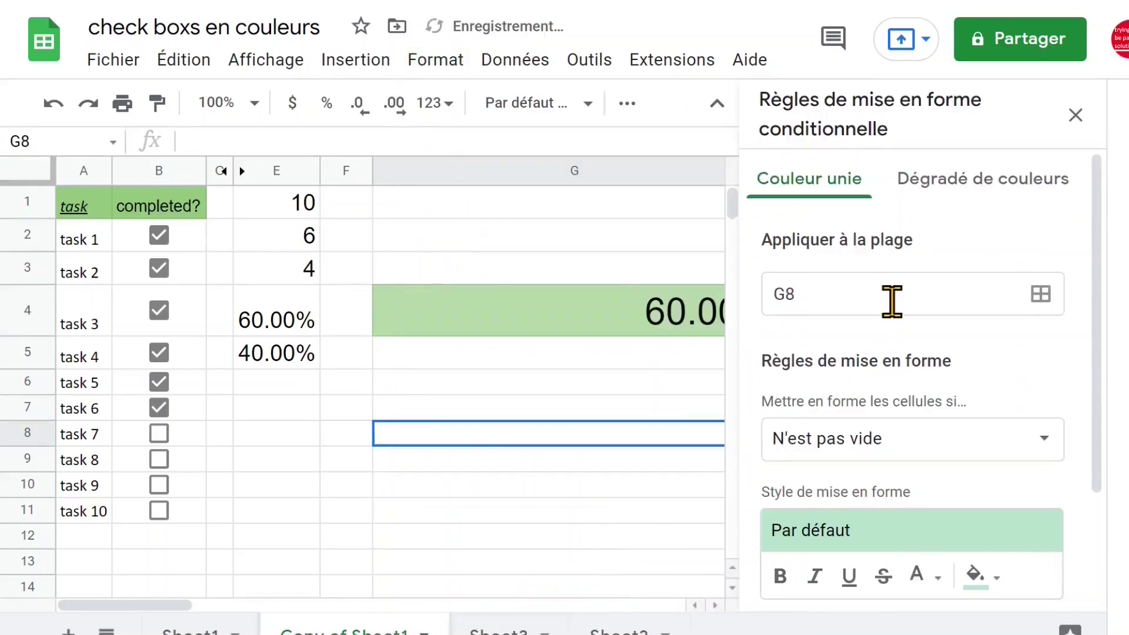
pyautogui.click(845, 294)
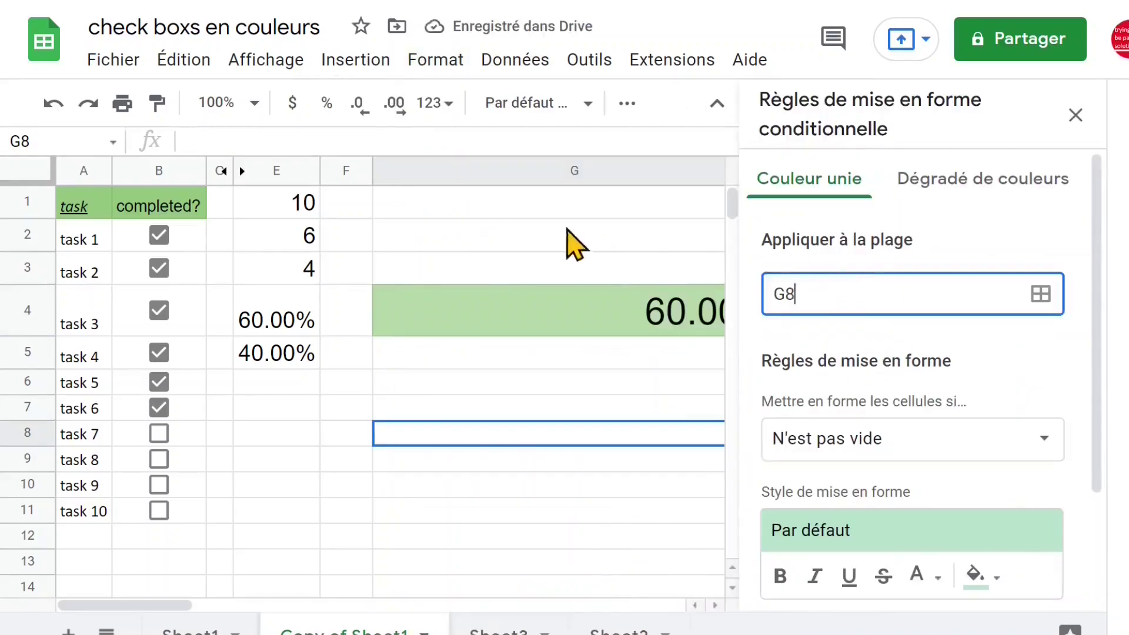
pyautogui.click(514, 209)
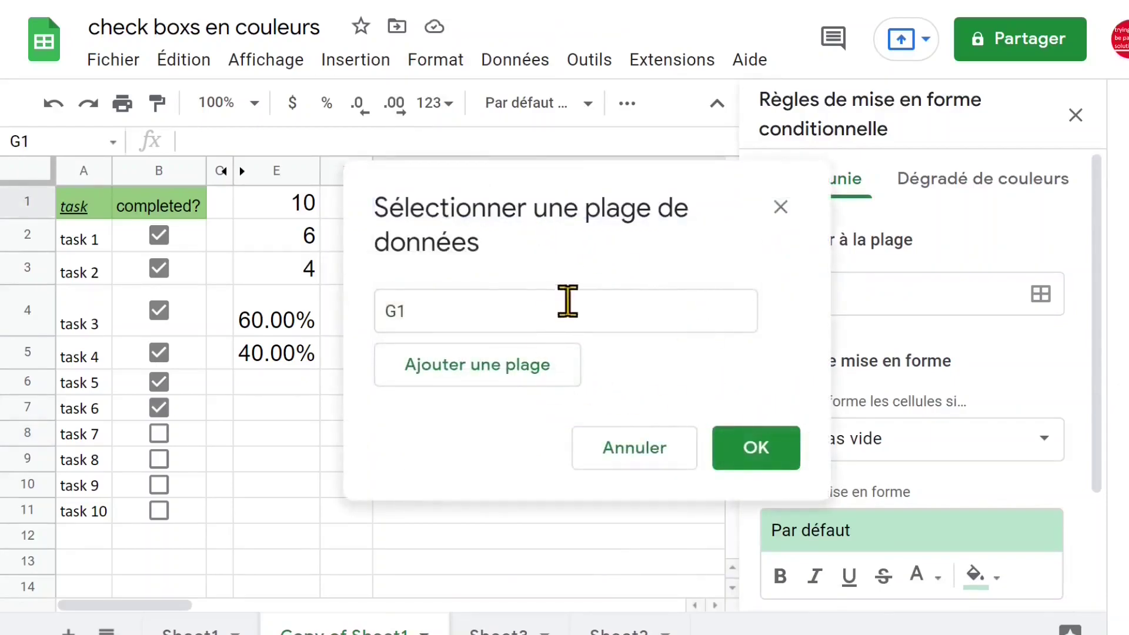
pyautogui.click(755, 448)
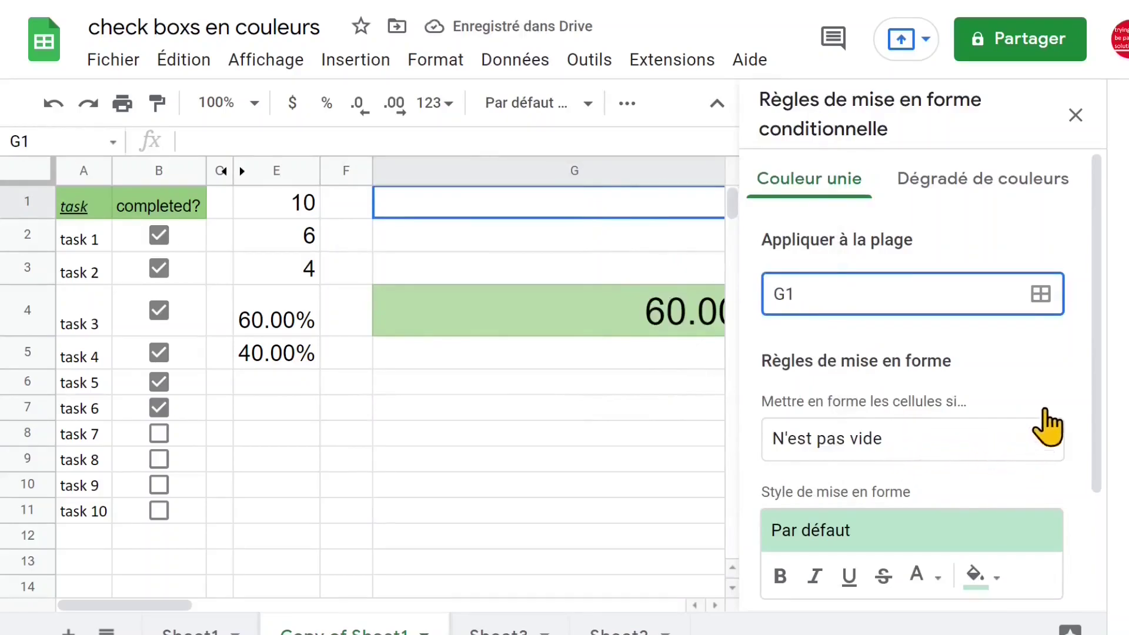
pyautogui.moveTo(1099, 322); pyautogui.dragTo(1102, 449)
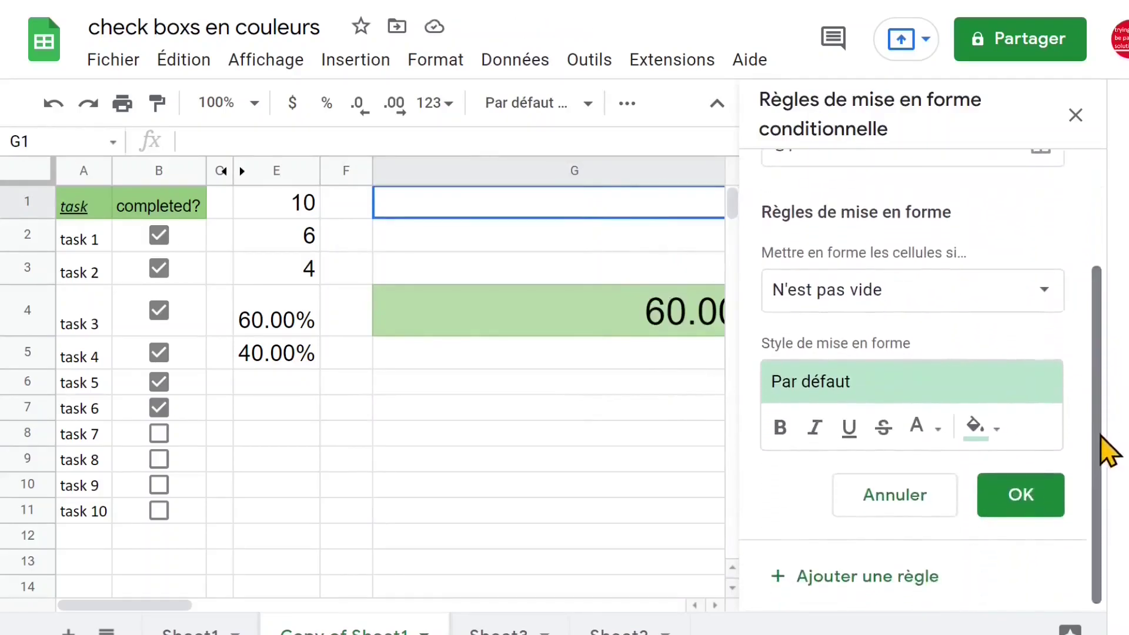
pyautogui.click(998, 438)
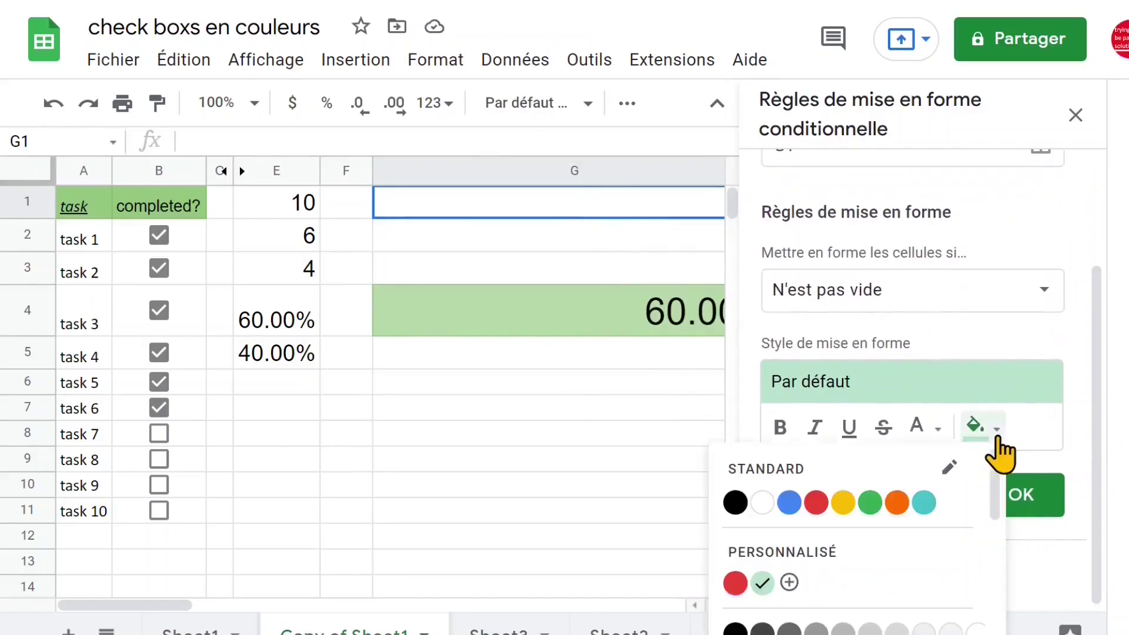
pyautogui.click(735, 503)
pyautogui.click(1021, 494)
# - Enter 22121 in G1 to test the not-empty formatting rule
pyautogui.write('22121')
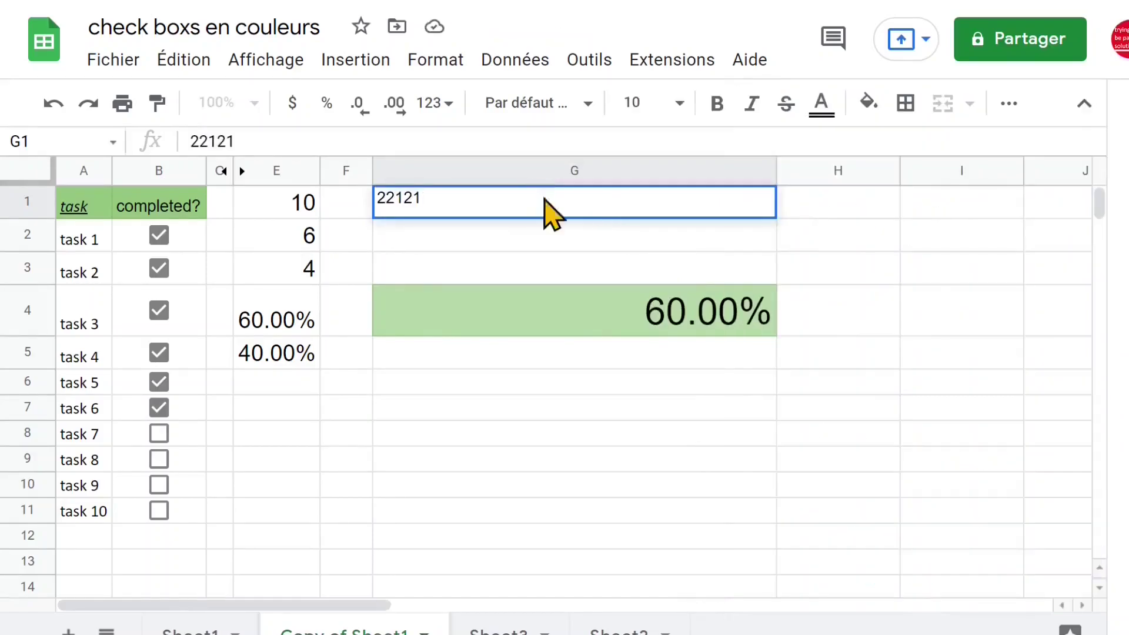
pyautogui.press('Return')
pyautogui.click(546, 203)
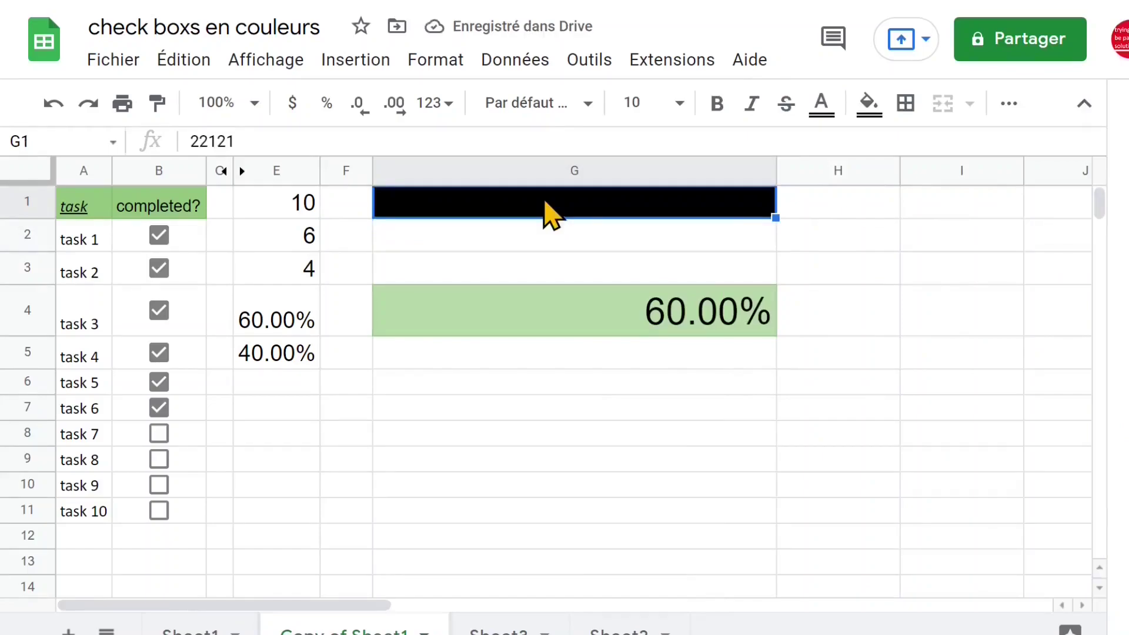
# - Change the fill colour of G1's not-empty conditional formatting rule to orange
pyautogui.click(429, 64)
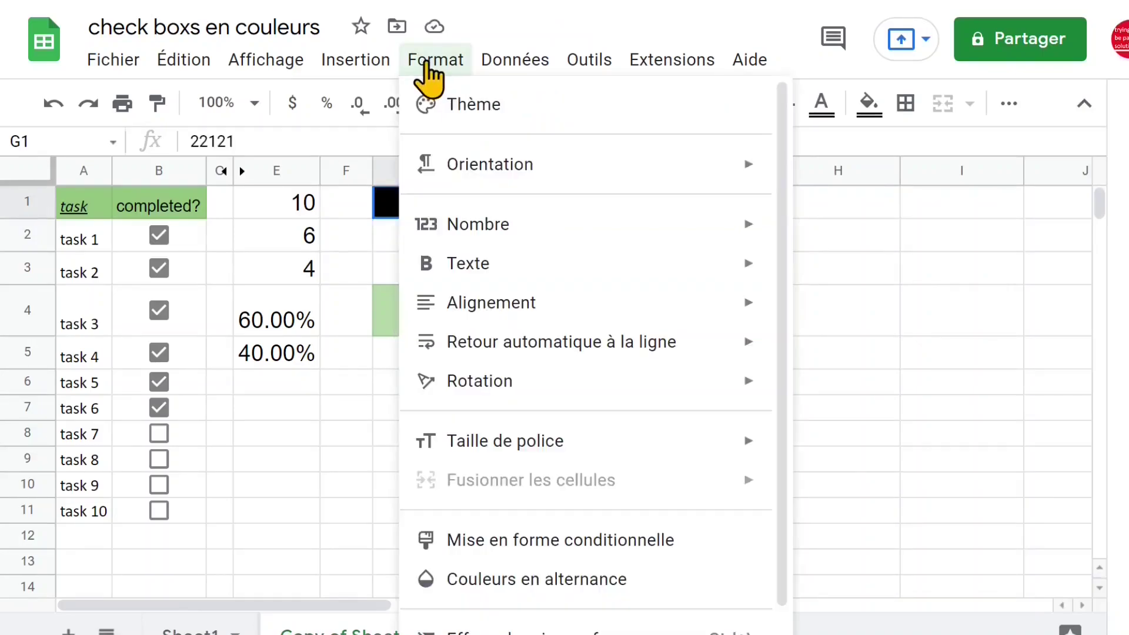
pyautogui.click(561, 541)
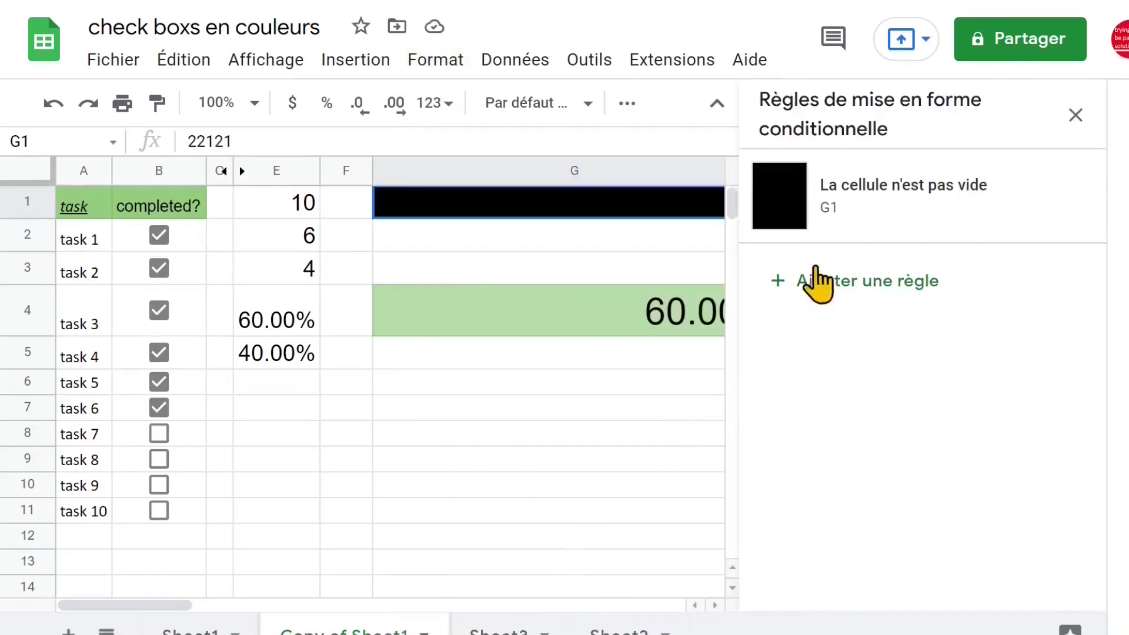
pyautogui.click(939, 216)
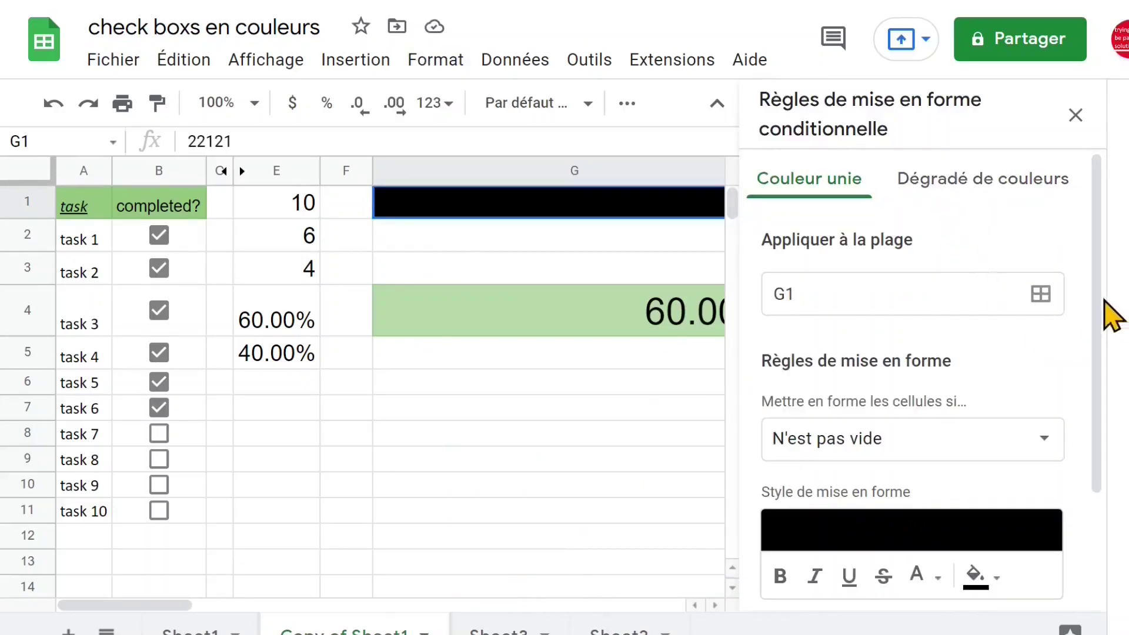
pyautogui.moveTo(1102, 302); pyautogui.dragTo(1101, 406)
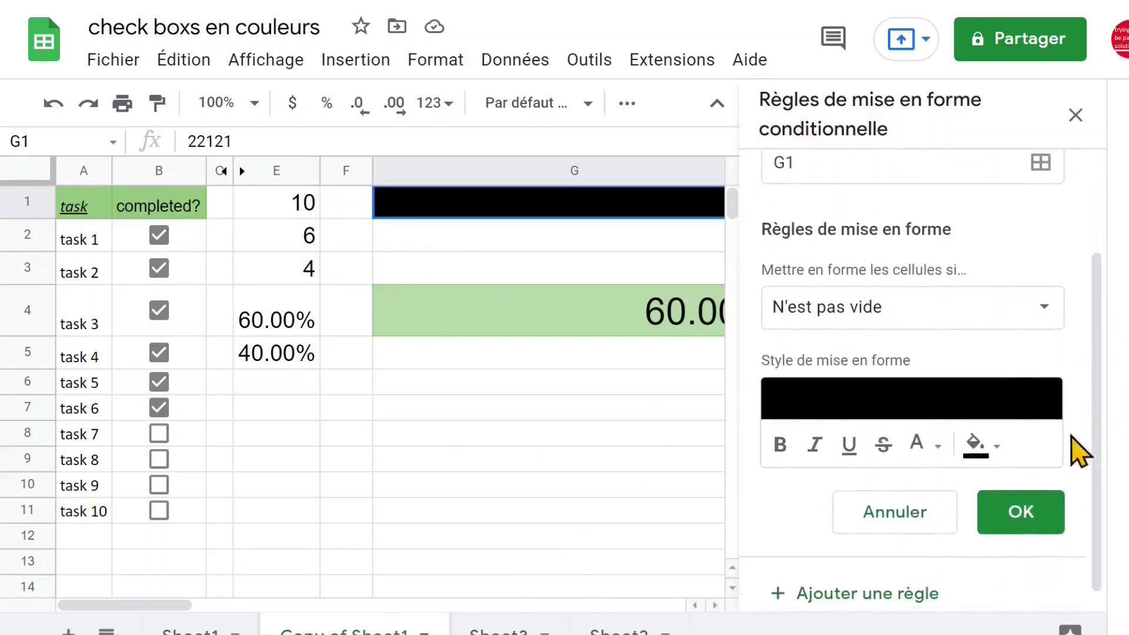
pyautogui.click(994, 445)
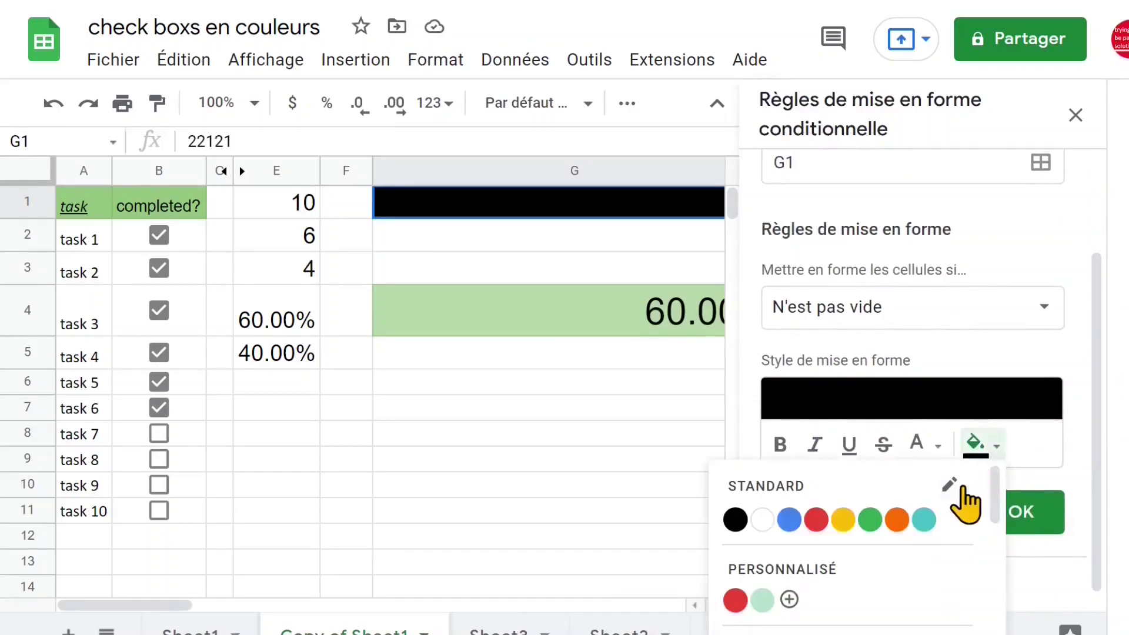
pyautogui.click(897, 520)
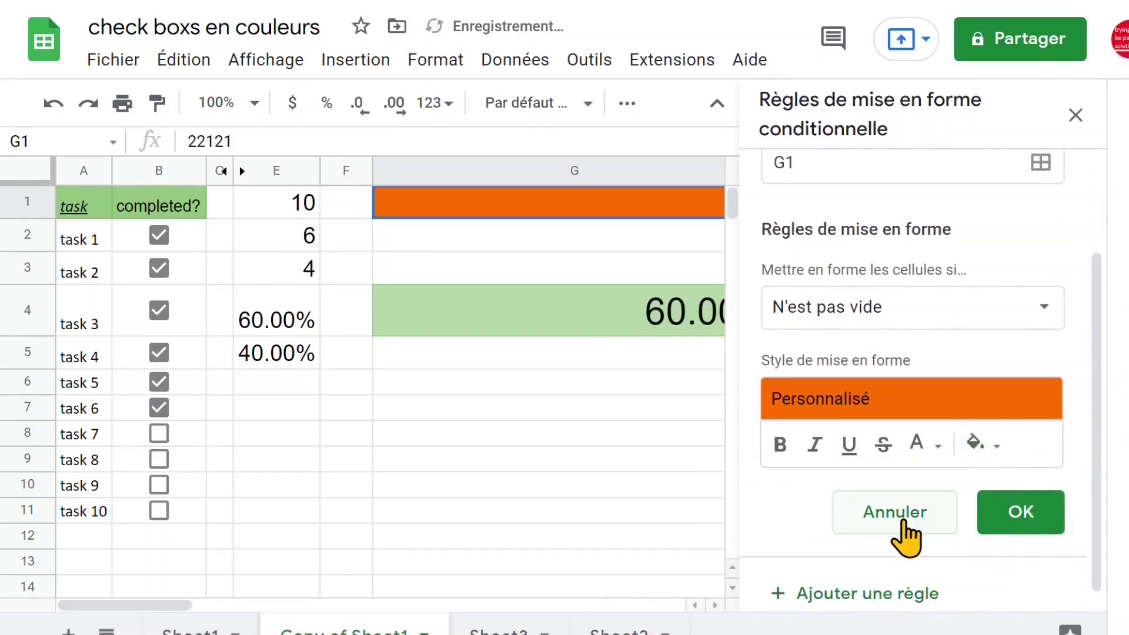
pyautogui.click(1020, 511)
pyautogui.click(706, 252)
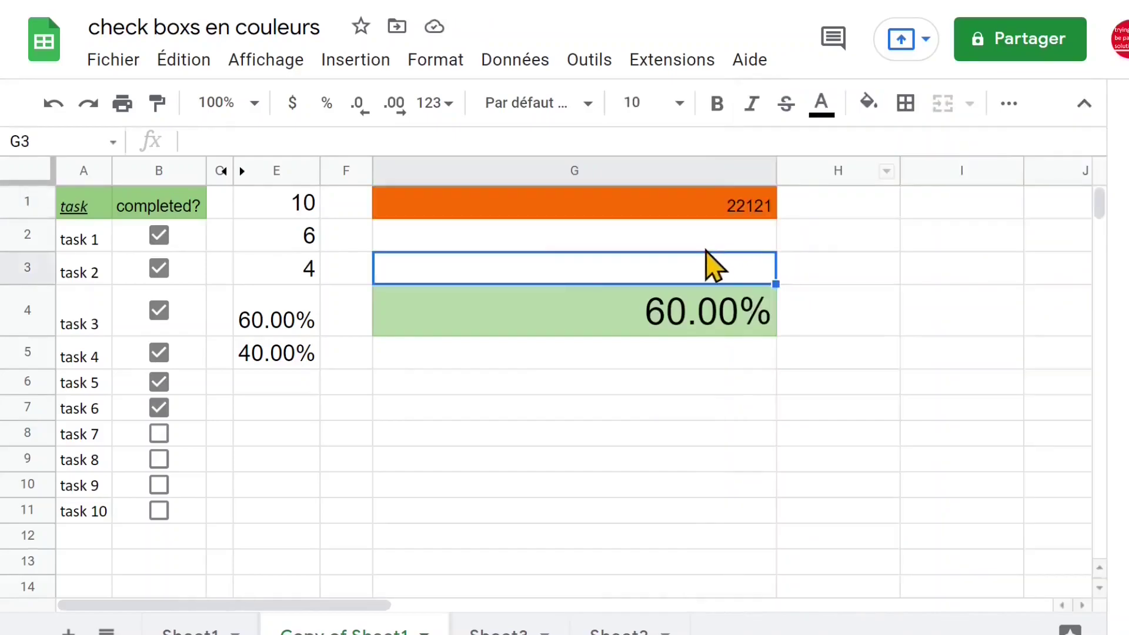
# - Clear G1, enter 2121 in it to test the orange rule again, and clear the cell once more
pyautogui.click(724, 206)
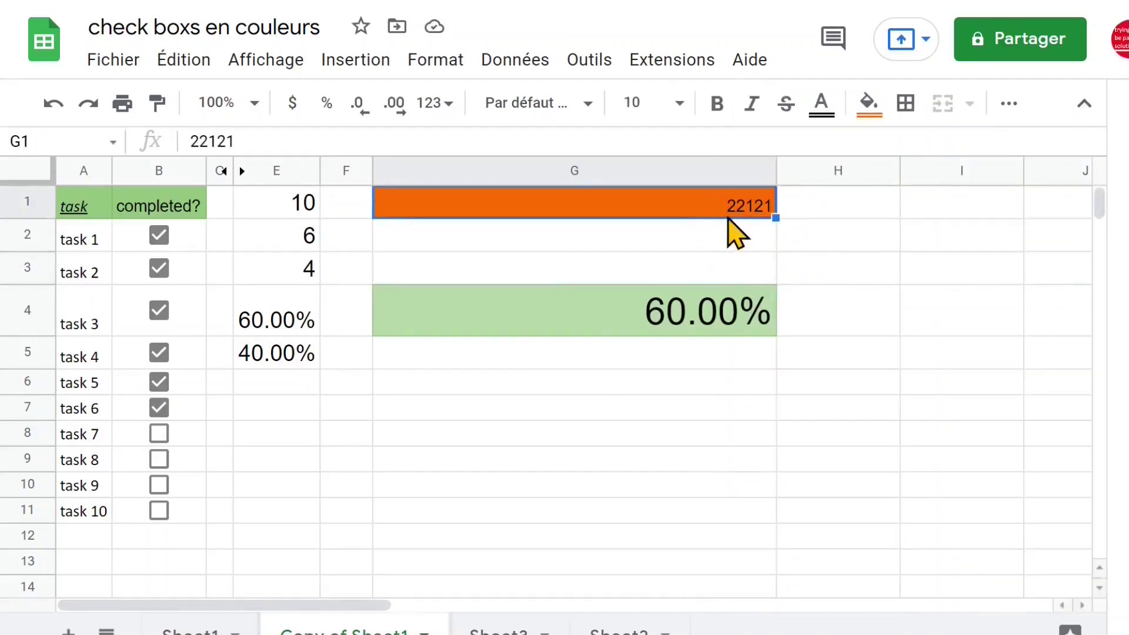
pyautogui.press('Delete')
pyautogui.click(710, 237)
pyautogui.click(689, 199)
pyautogui.write('2121')
pyautogui.press('Return')
pyautogui.click(696, 208)
pyautogui.press('Delete')
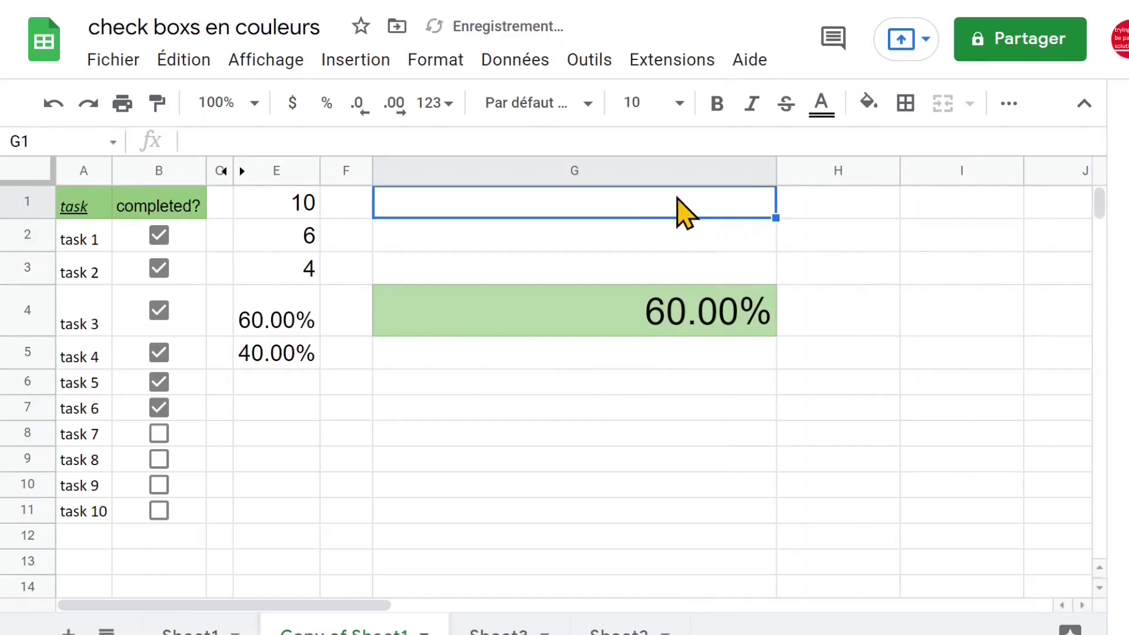
# - Change G1's conditional formatting rule to apply when the cell is empty, with a red fill
pyautogui.click(432, 59)
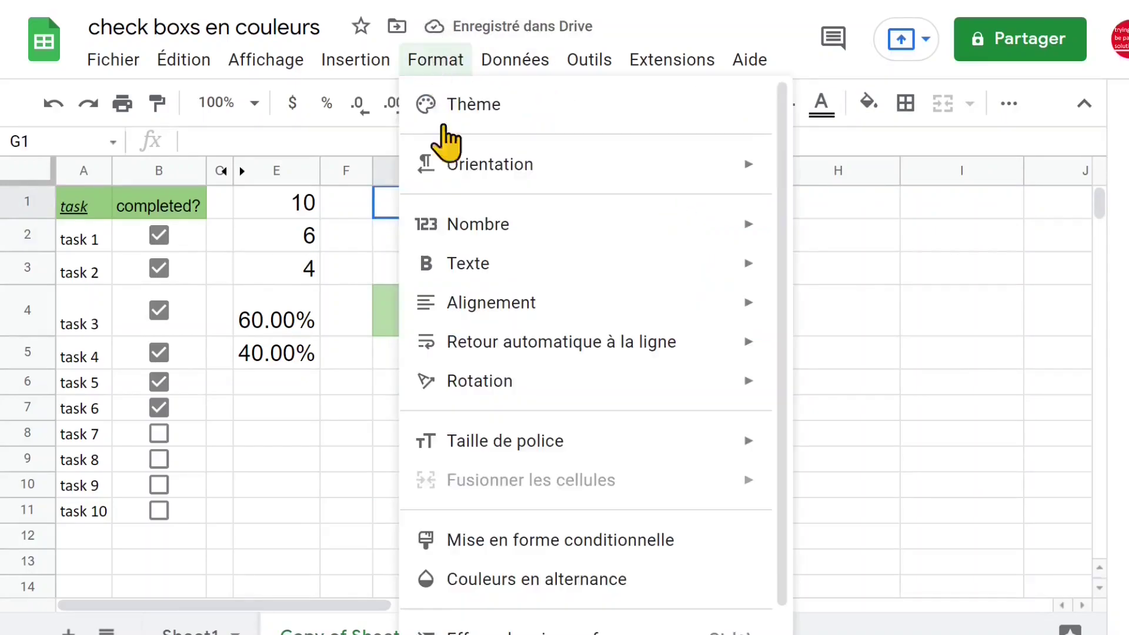
pyautogui.click(559, 543)
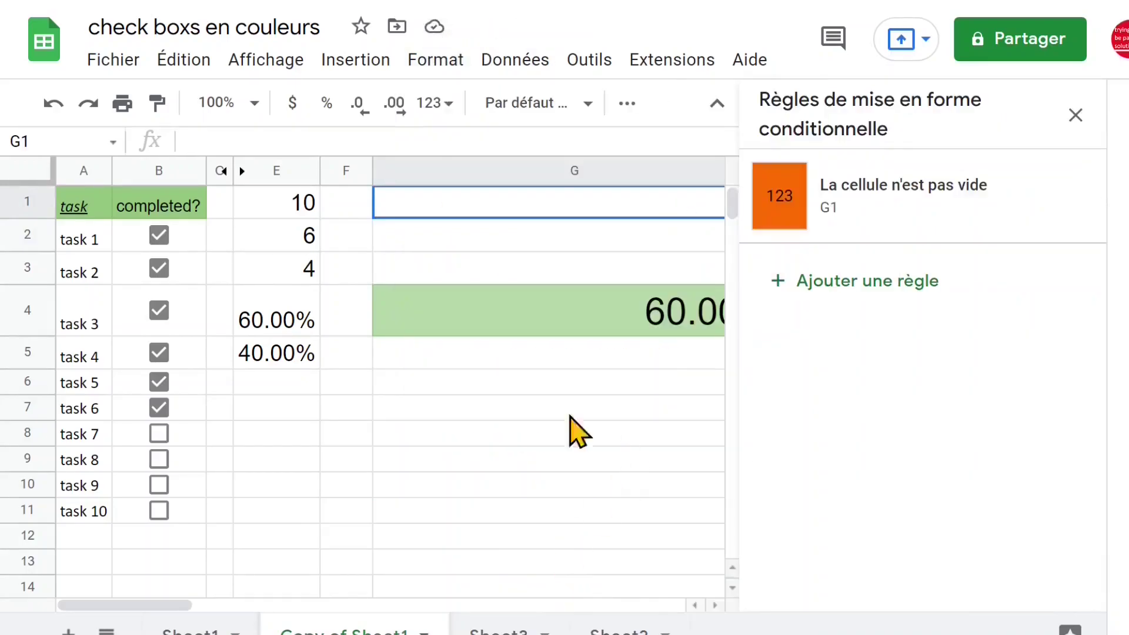
pyautogui.click(875, 197)
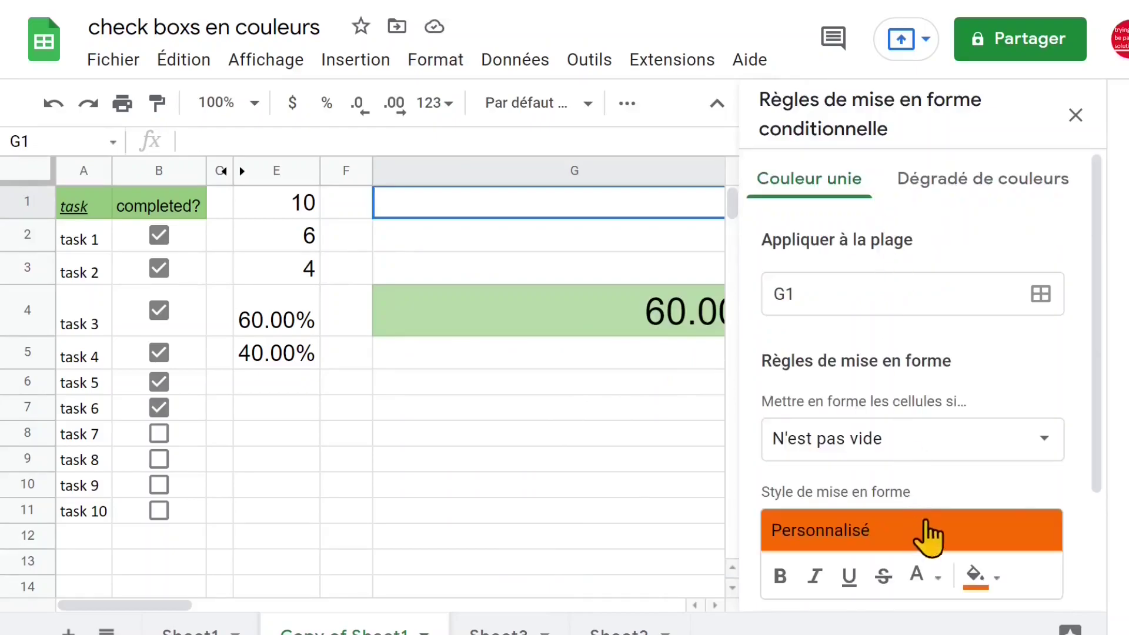
pyautogui.click(1051, 446)
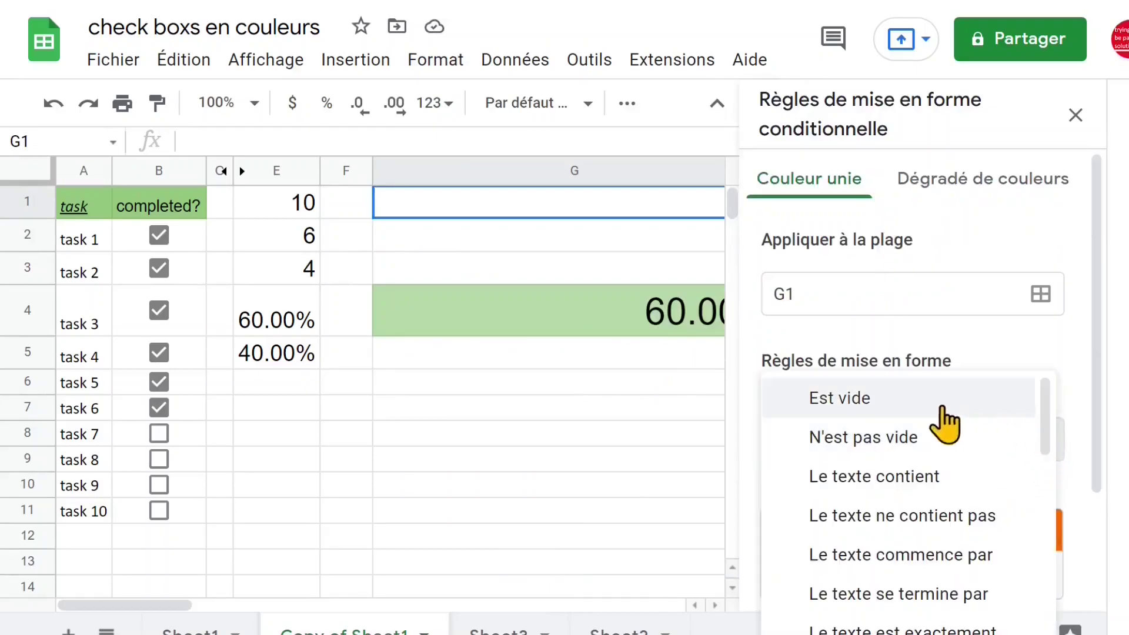
pyautogui.click(875, 403)
pyautogui.moveTo(1099, 393); pyautogui.dragTo(1102, 517)
pyautogui.click(997, 440)
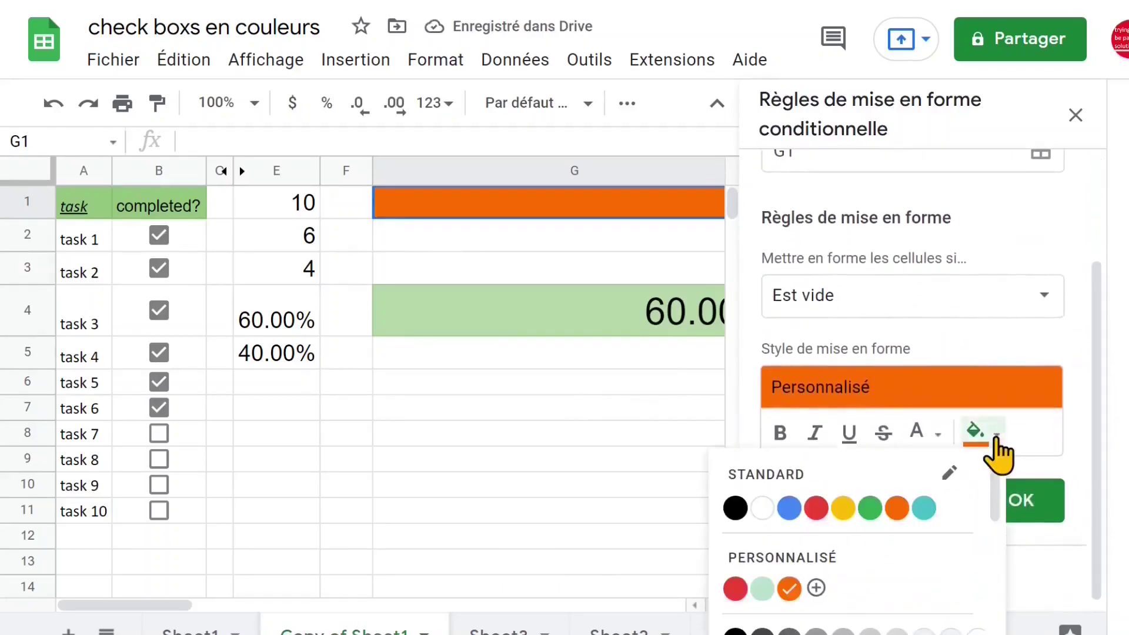
pyautogui.click(817, 510)
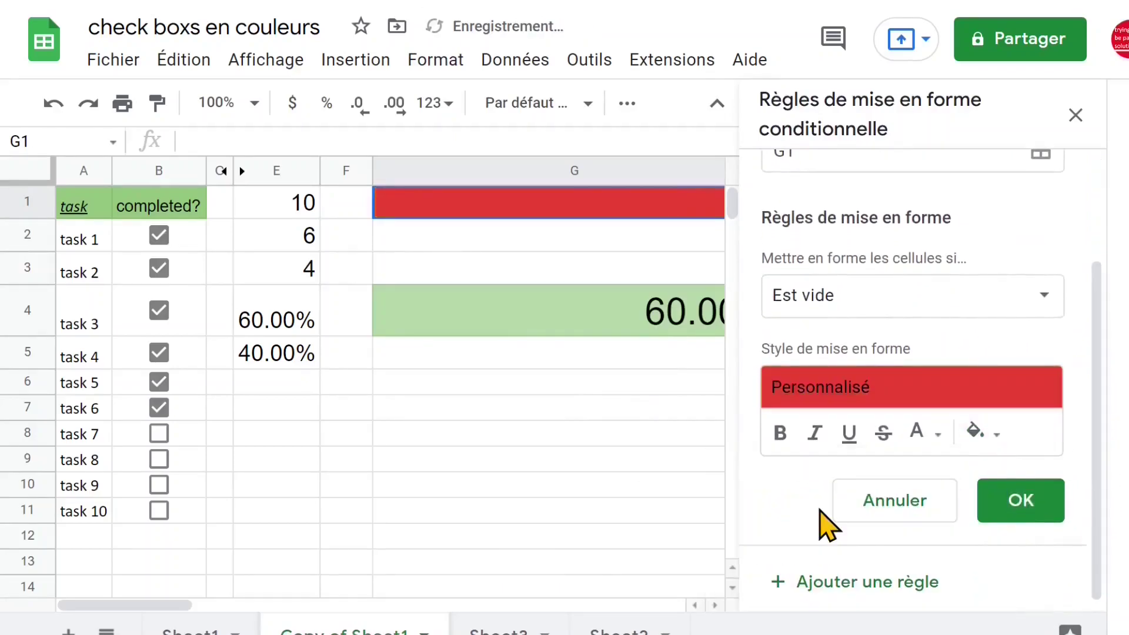
pyautogui.click(1030, 503)
pyautogui.click(573, 460)
pyautogui.click(1075, 115)
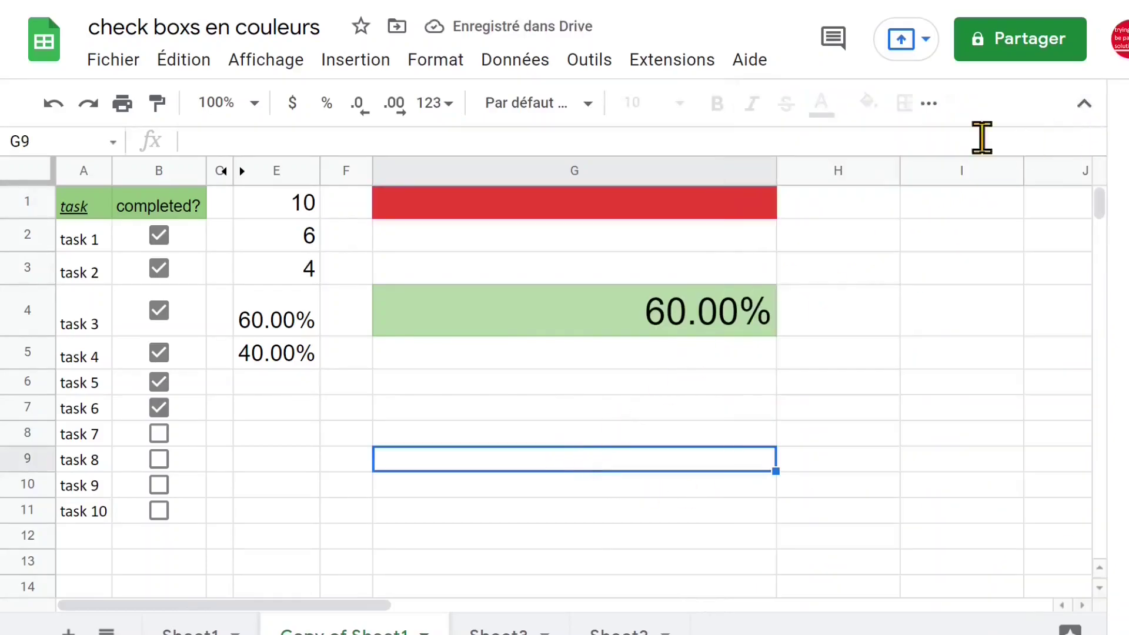
pyautogui.click(664, 239)
pyautogui.click(696, 209)
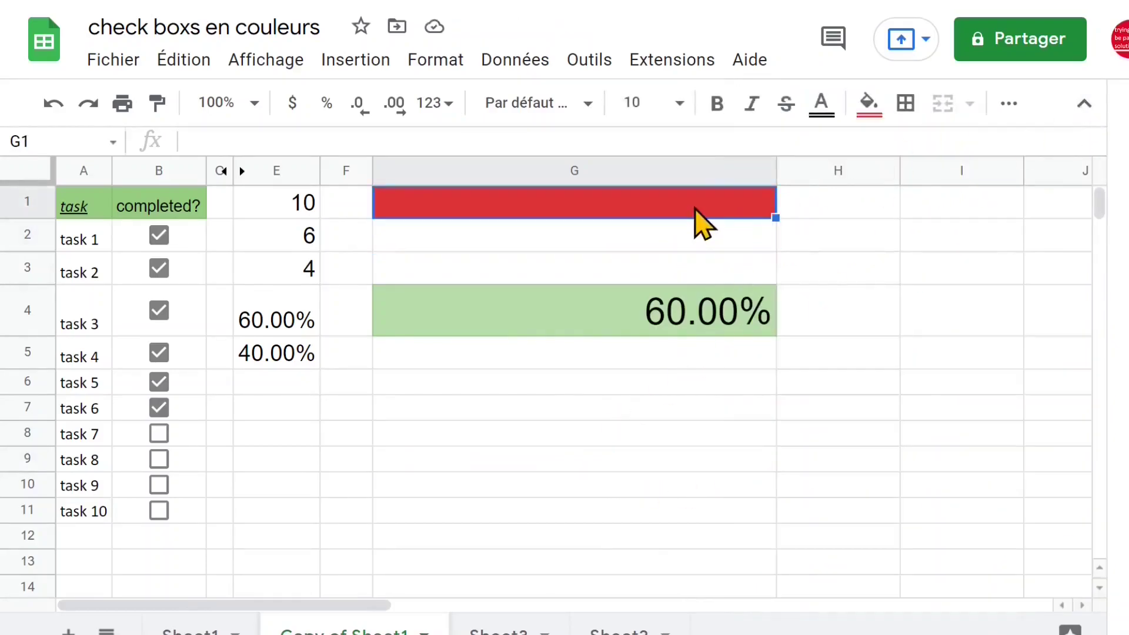
pyautogui.write('554545454')
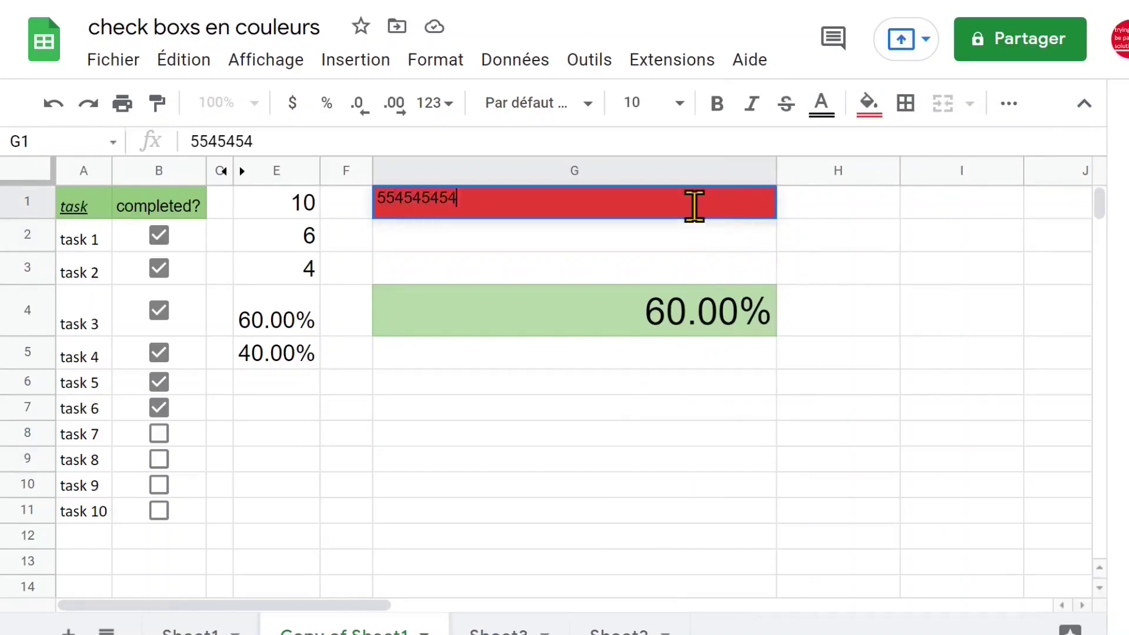
pyautogui.write('5')
pyautogui.press('Return')
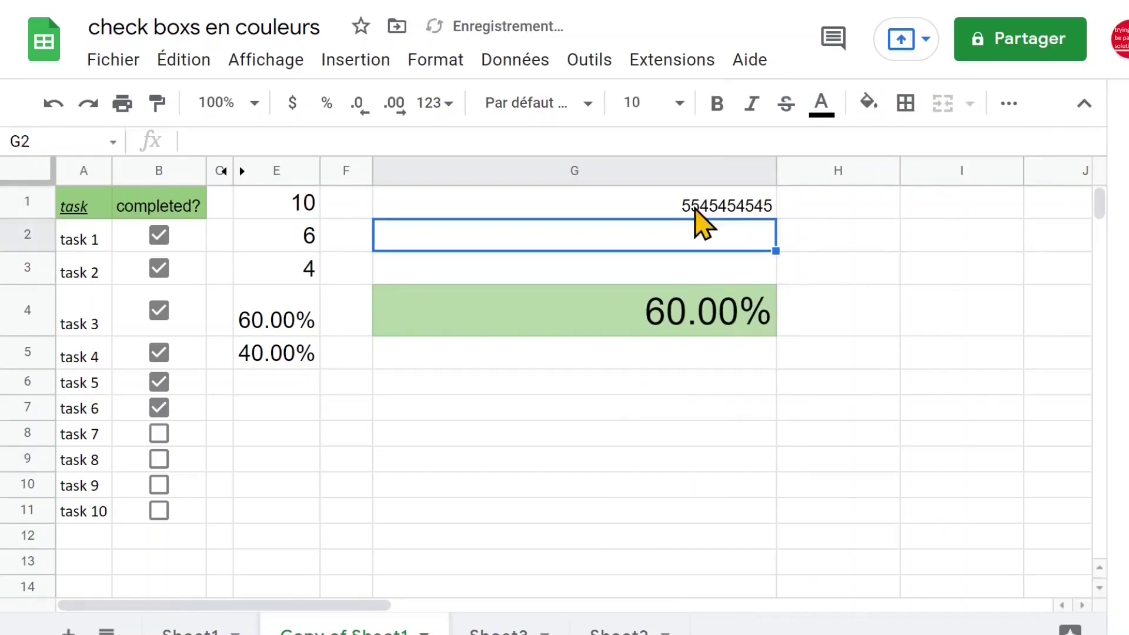
pyautogui.click(695, 209)
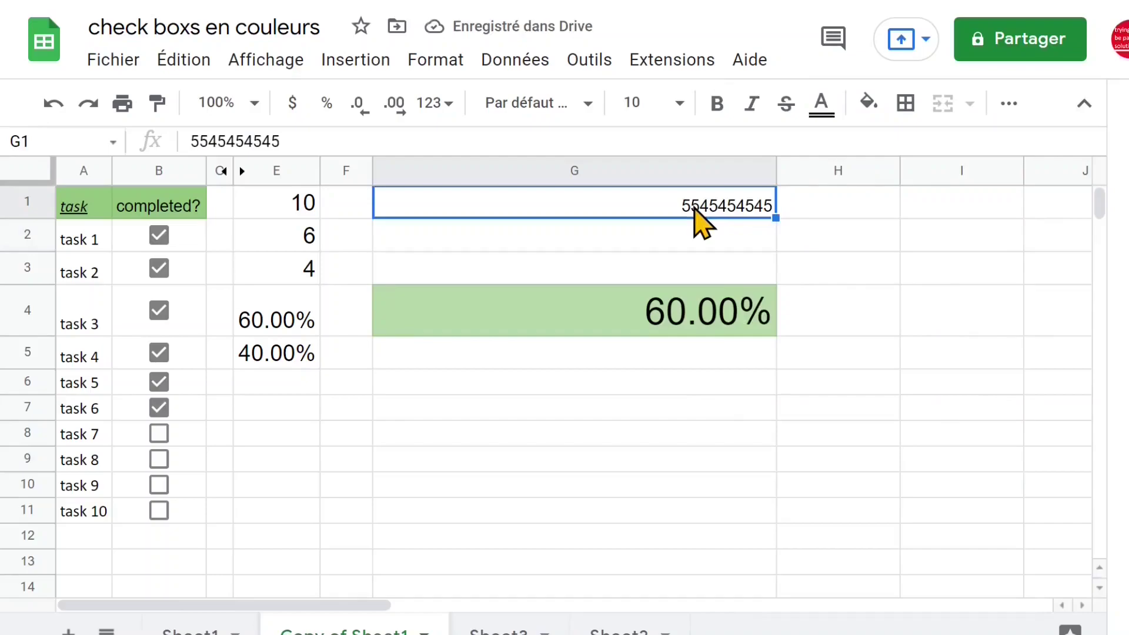
pyautogui.press('Delete')
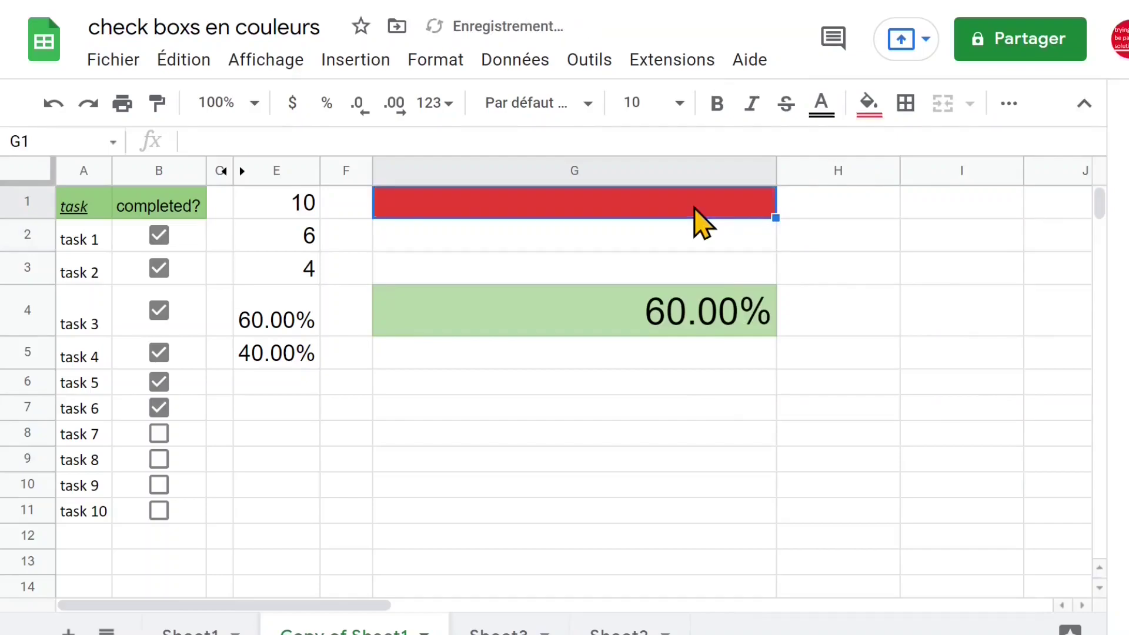
# - Change the fill colour of G4's =AND(E4<=50%,E4>0%) conditional formatting rule to orange
pyautogui.click(682, 323)
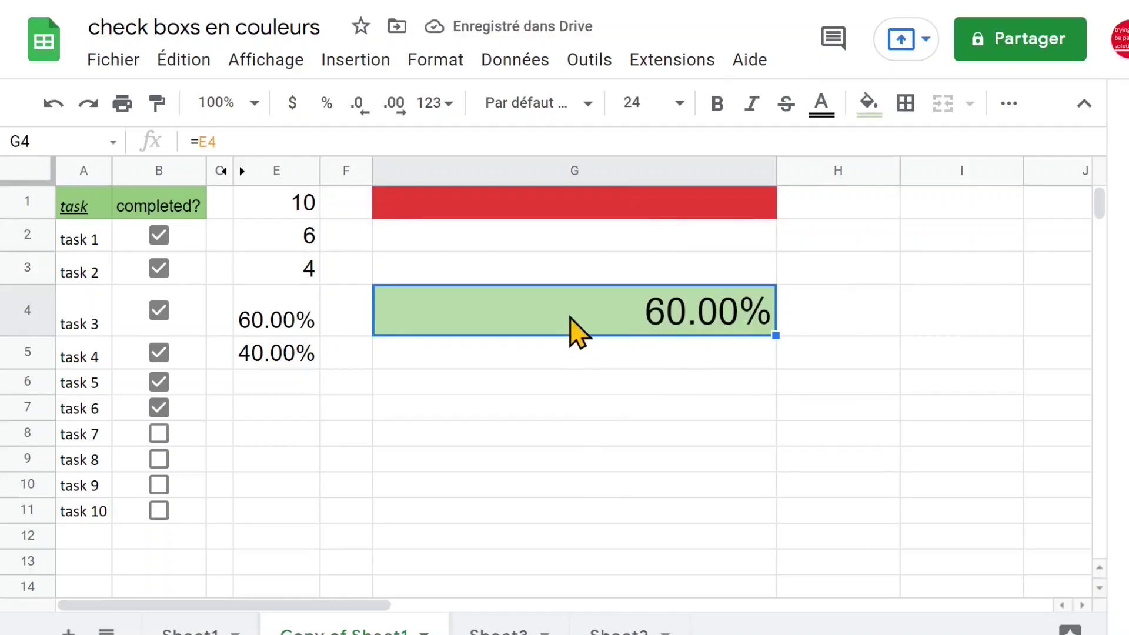
pyautogui.click(435, 61)
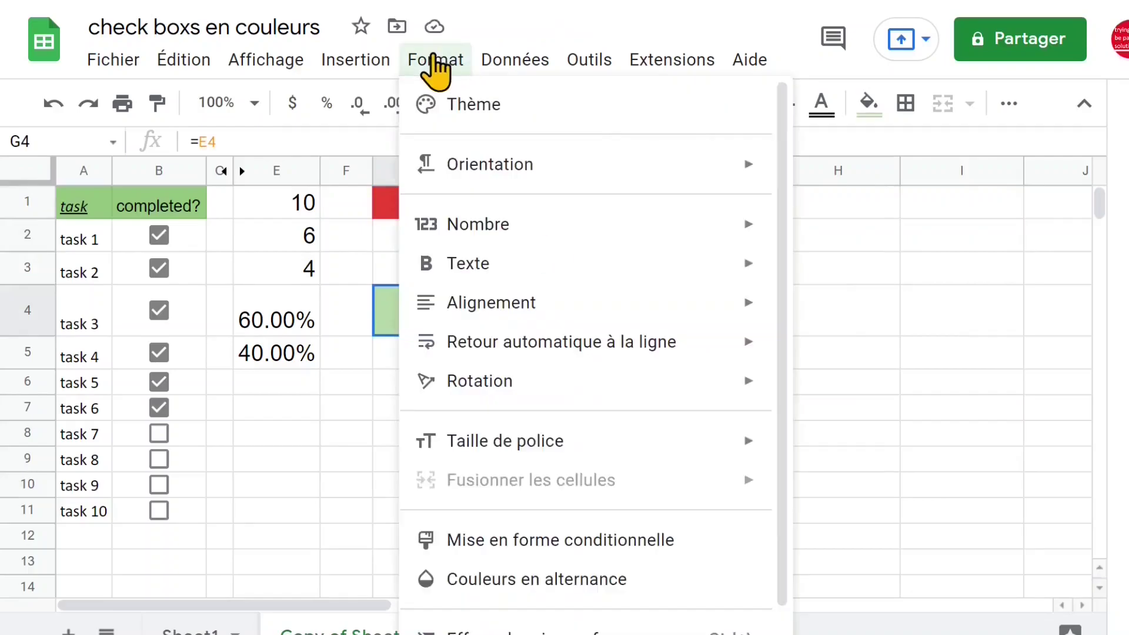
pyautogui.click(565, 540)
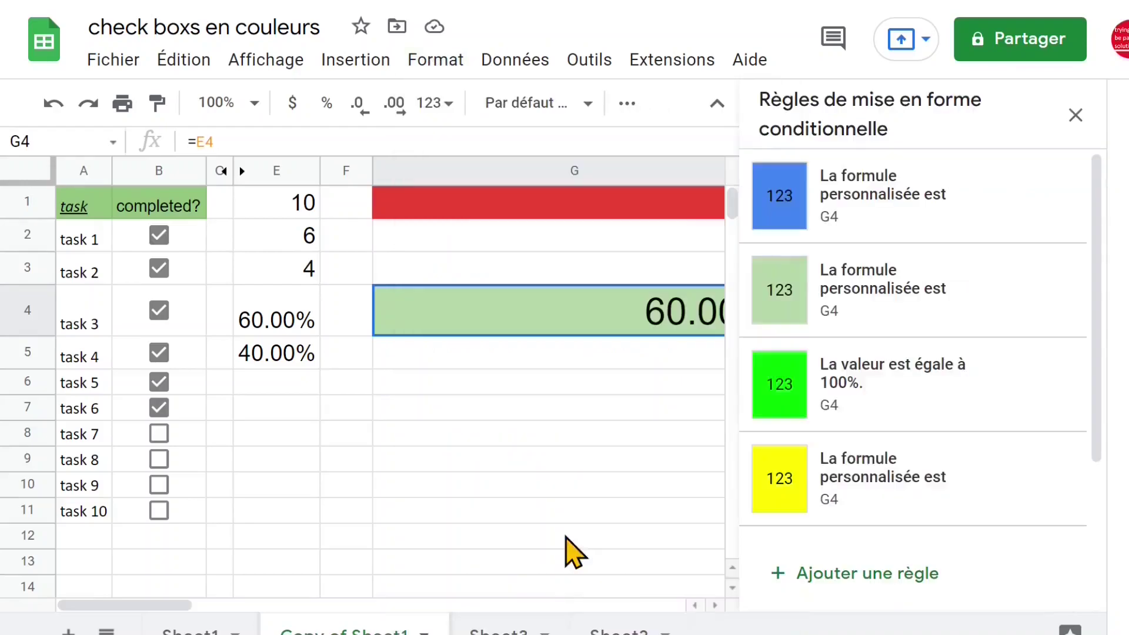
pyautogui.click(878, 203)
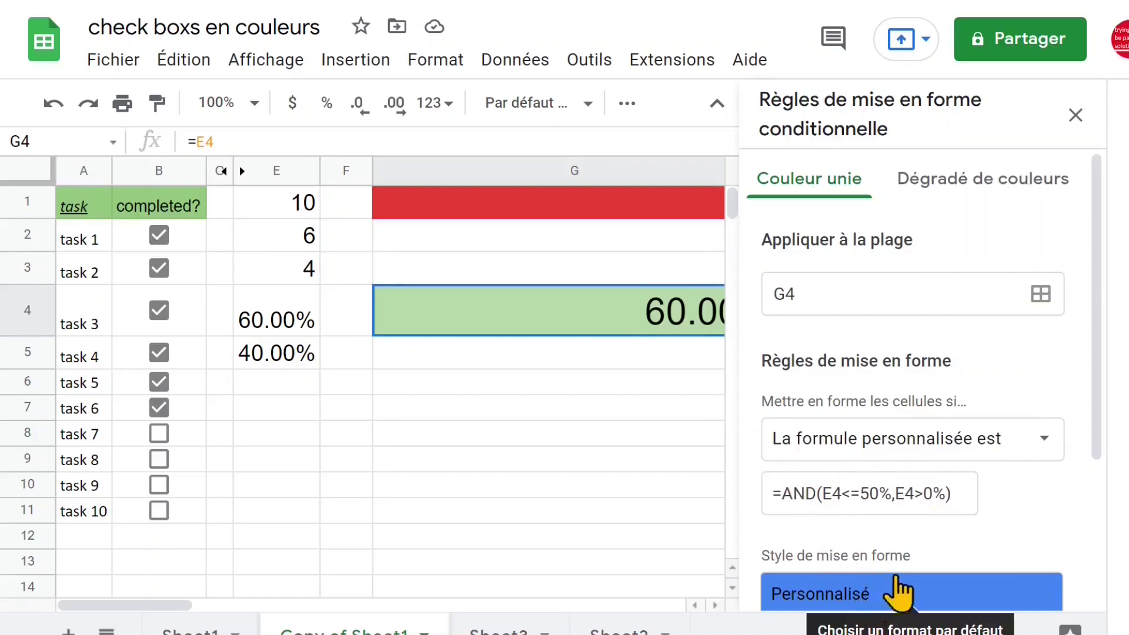
pyautogui.moveTo(1104, 360); pyautogui.dragTo(1102, 490)
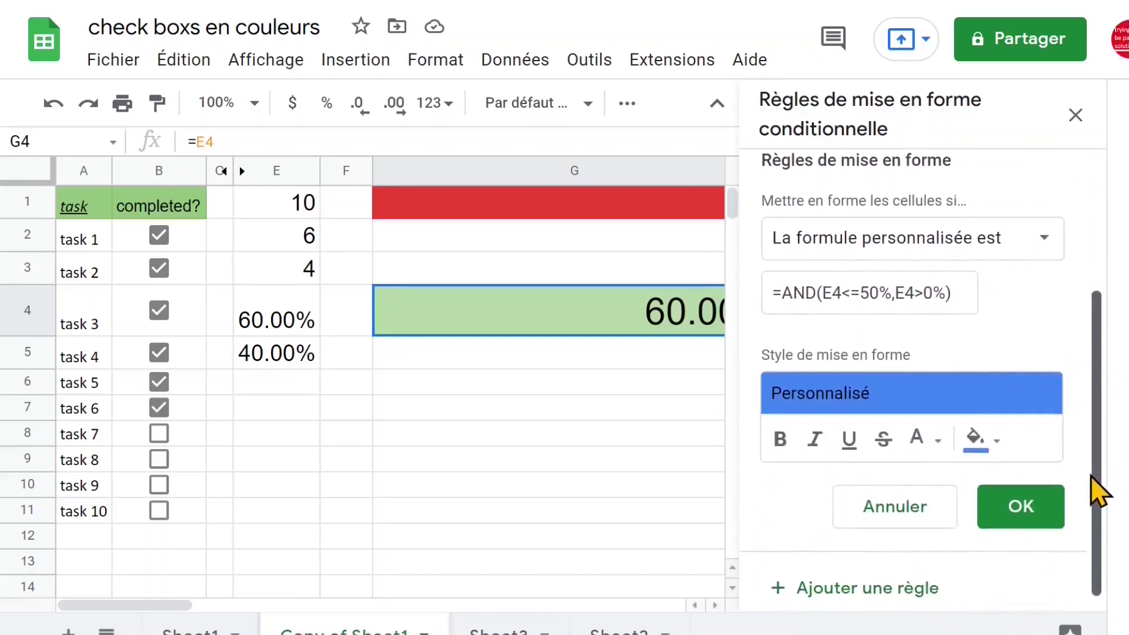
pyautogui.click(998, 440)
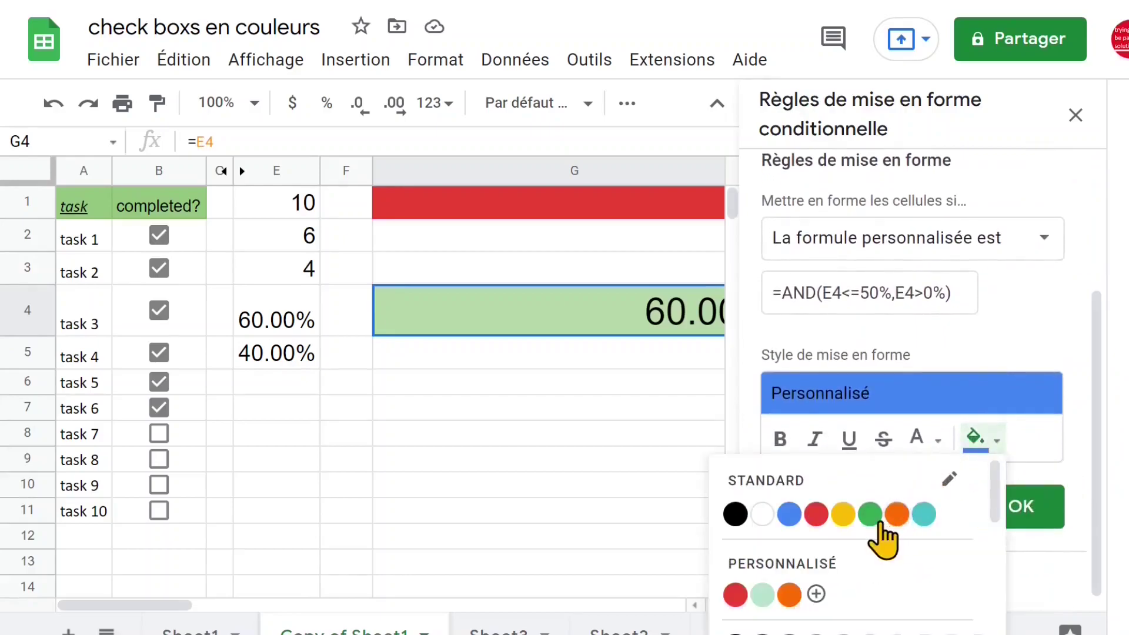
pyautogui.click(789, 594)
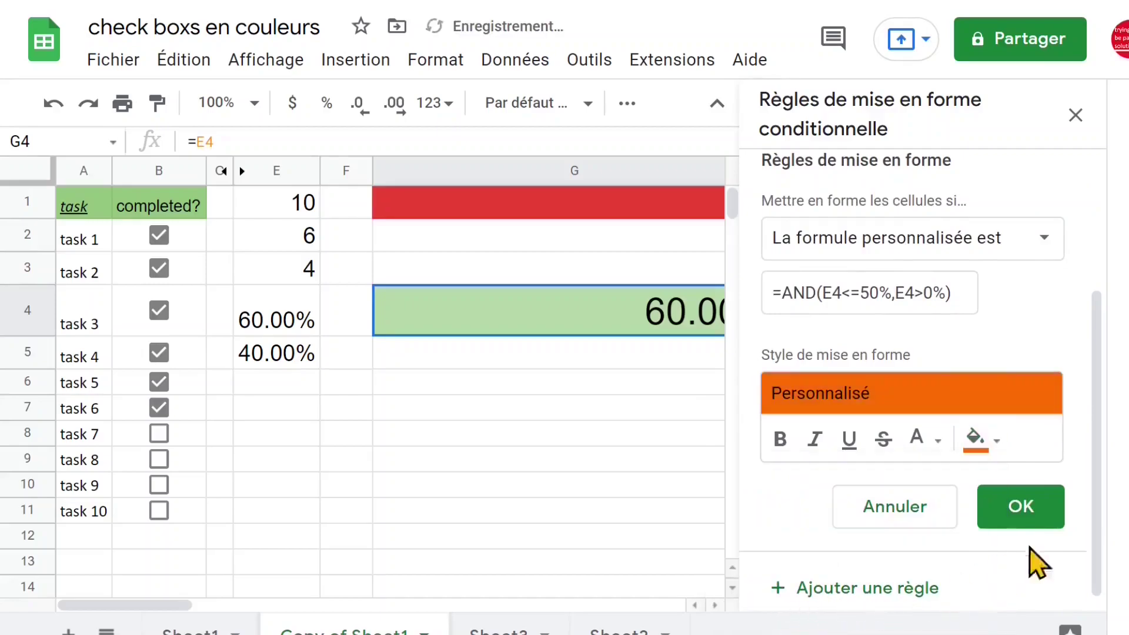
pyautogui.click(1021, 508)
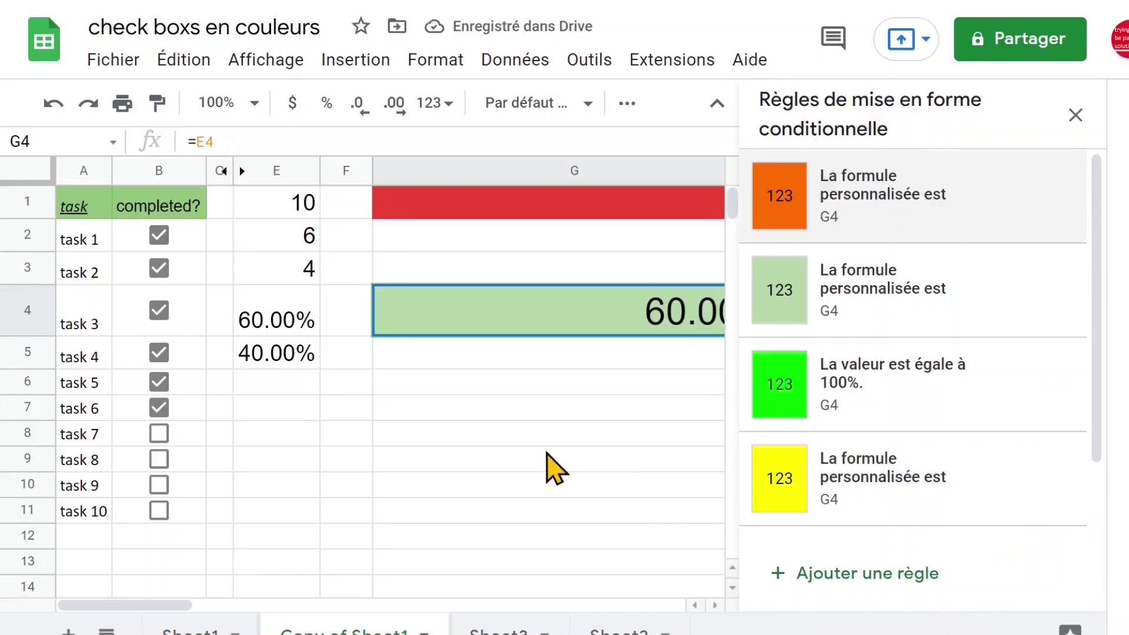
pyautogui.click(547, 456)
pyautogui.click(503, 405)
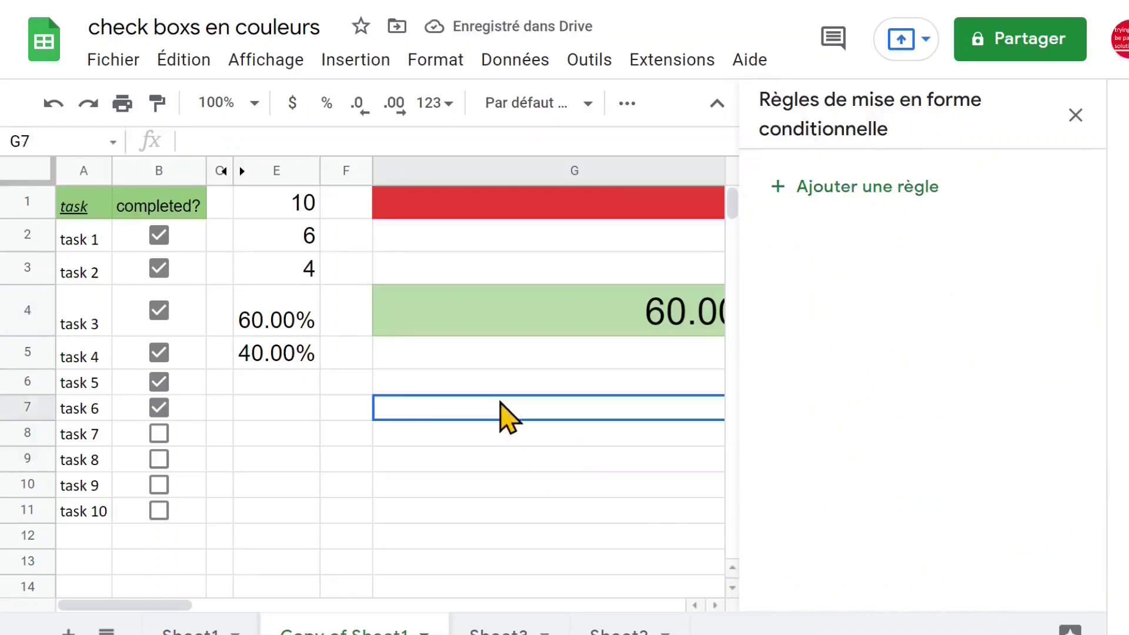
# - Untick tasks 6 to 1 to test G4's colour rules, and close the conditional formatting rules
pyautogui.click(159, 407)
pyautogui.click(158, 382)
pyautogui.click(159, 353)
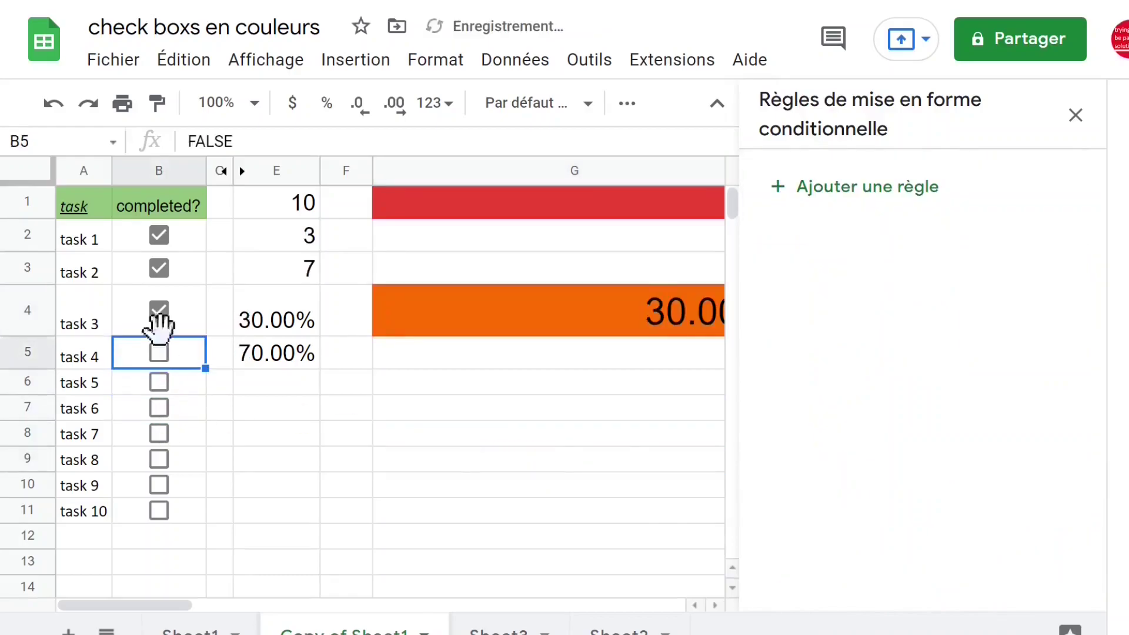
pyautogui.click(159, 310)
pyautogui.click(159, 268)
pyautogui.click(159, 236)
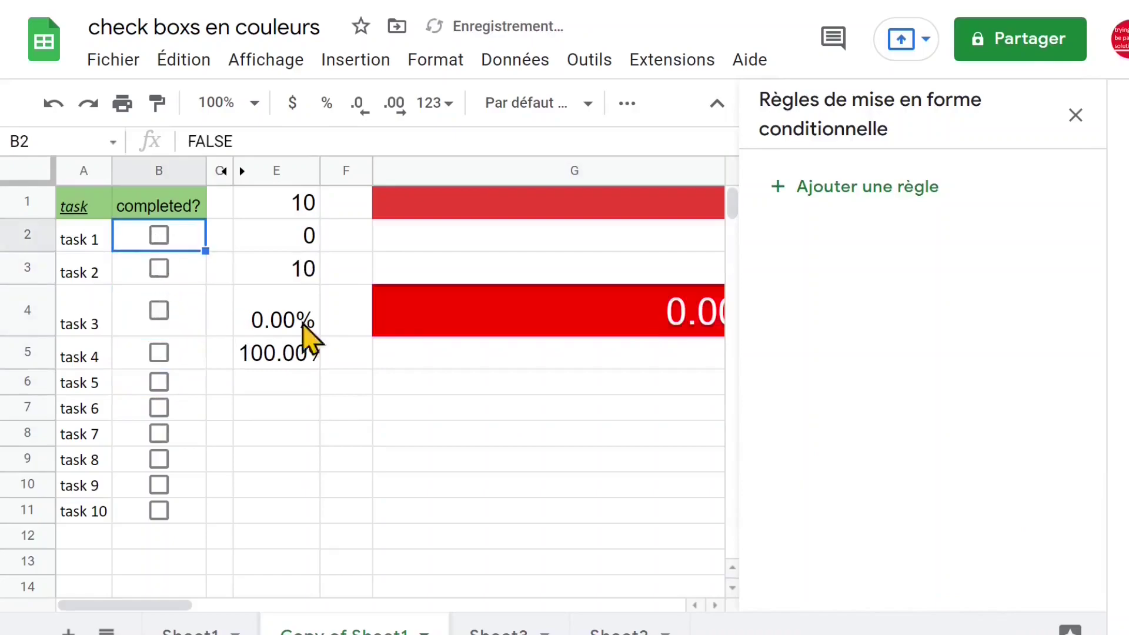
pyautogui.click(511, 438)
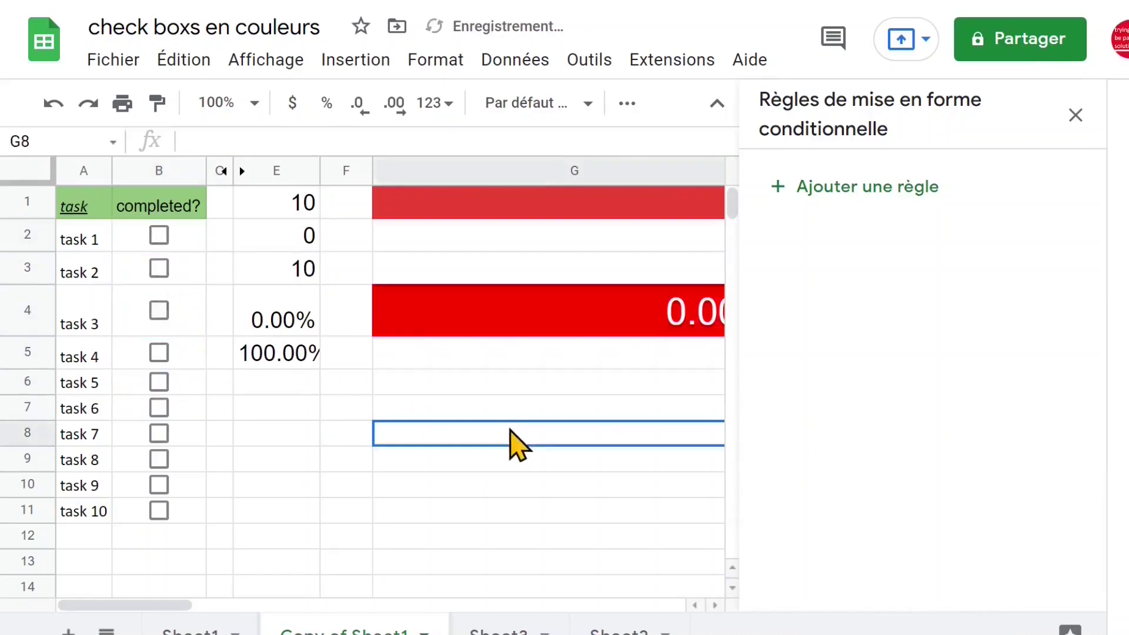
pyautogui.click(1077, 114)
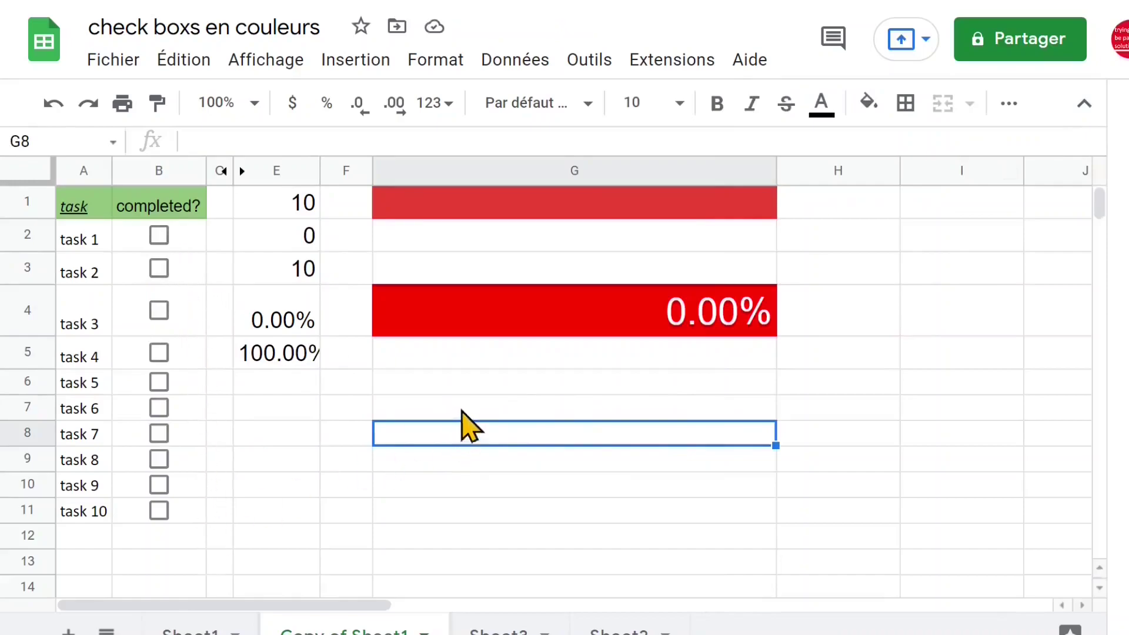
# - Tick tasks 1 to 10 one after another to test G4's colours up to 100%
pyautogui.click(160, 239)
pyautogui.click(160, 272)
pyautogui.click(162, 310)
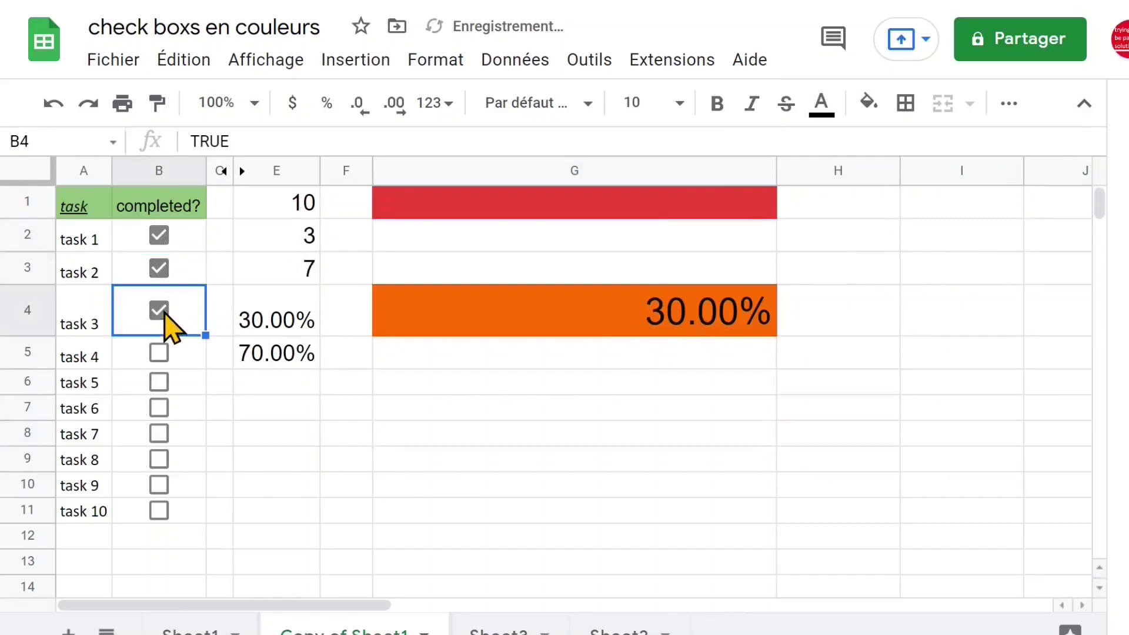
pyautogui.click(160, 353)
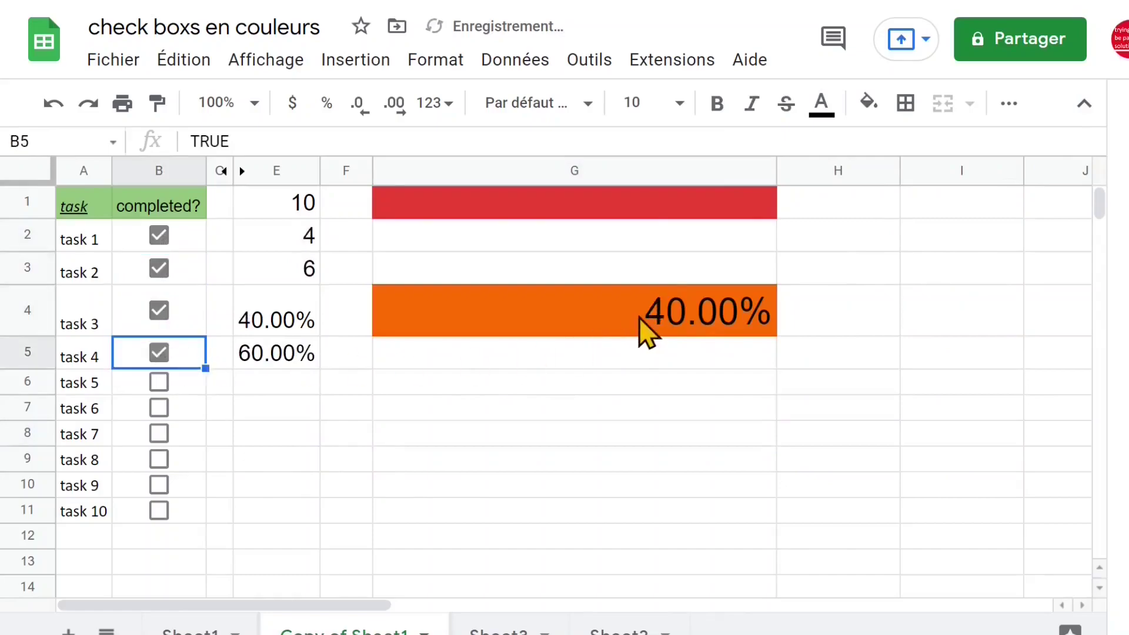
pyautogui.click(158, 384)
pyautogui.click(160, 409)
pyautogui.click(161, 435)
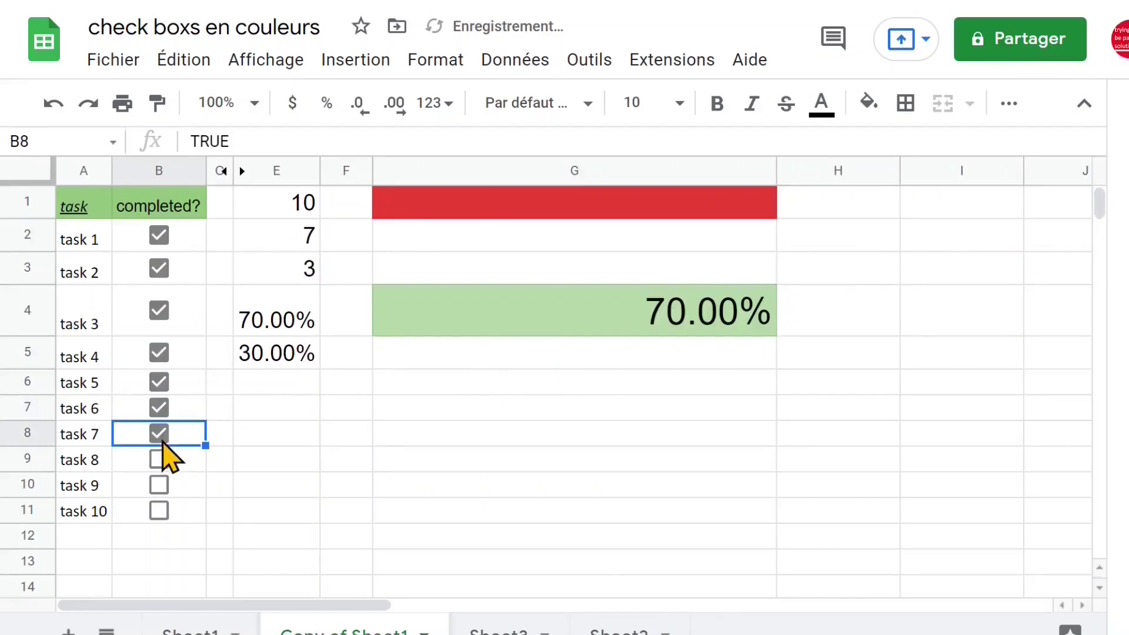
pyautogui.click(160, 462)
pyautogui.click(159, 486)
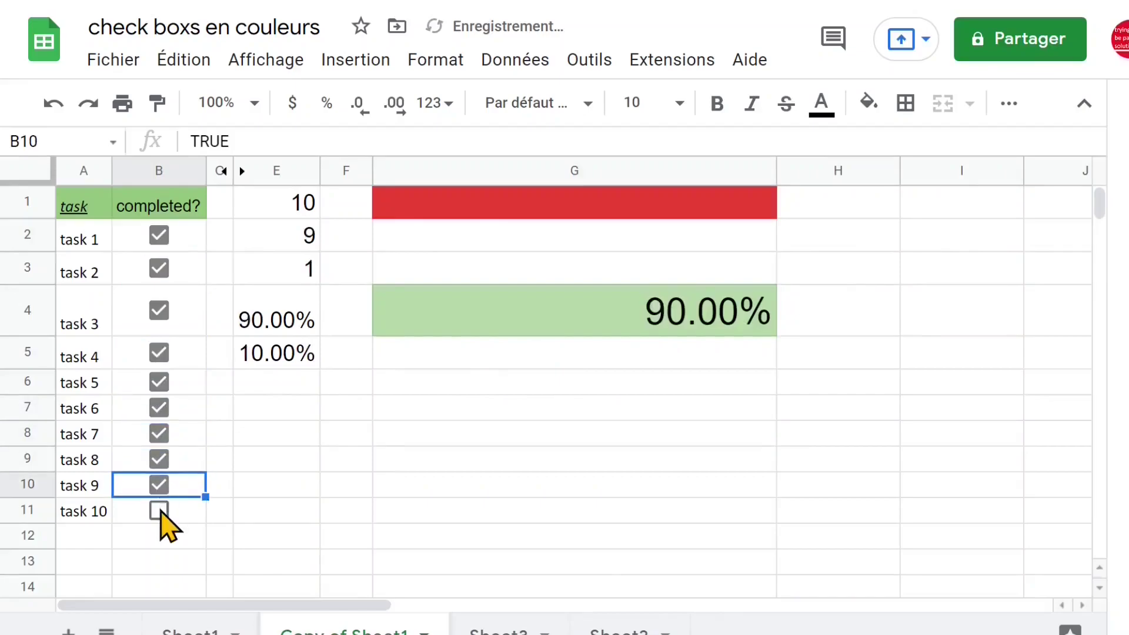
pyautogui.click(160, 511)
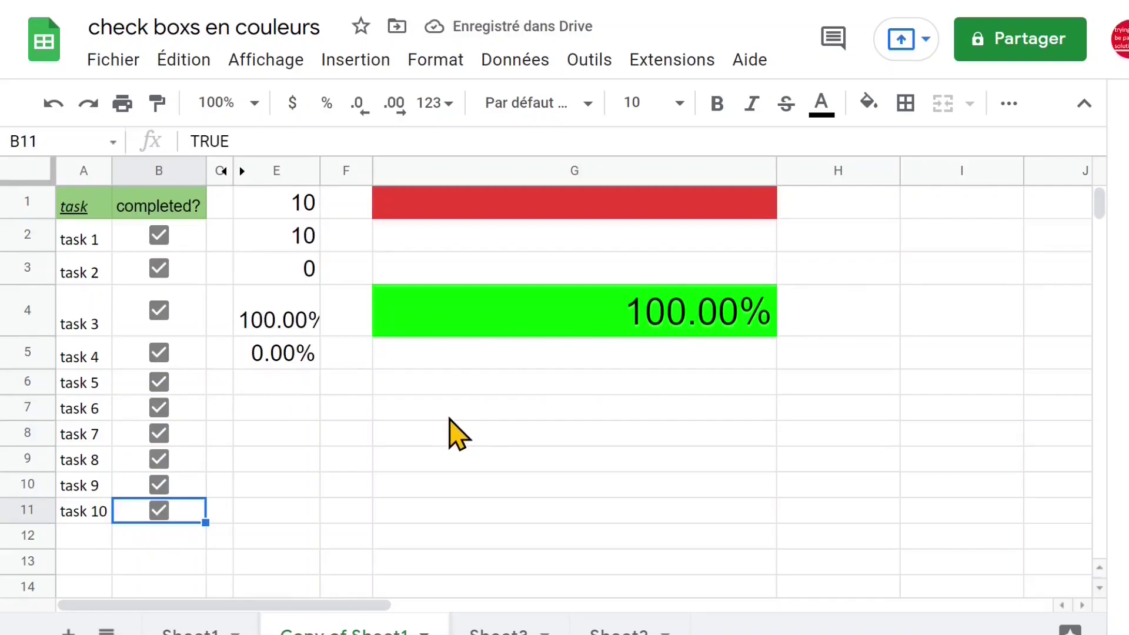
pyautogui.click(450, 416)
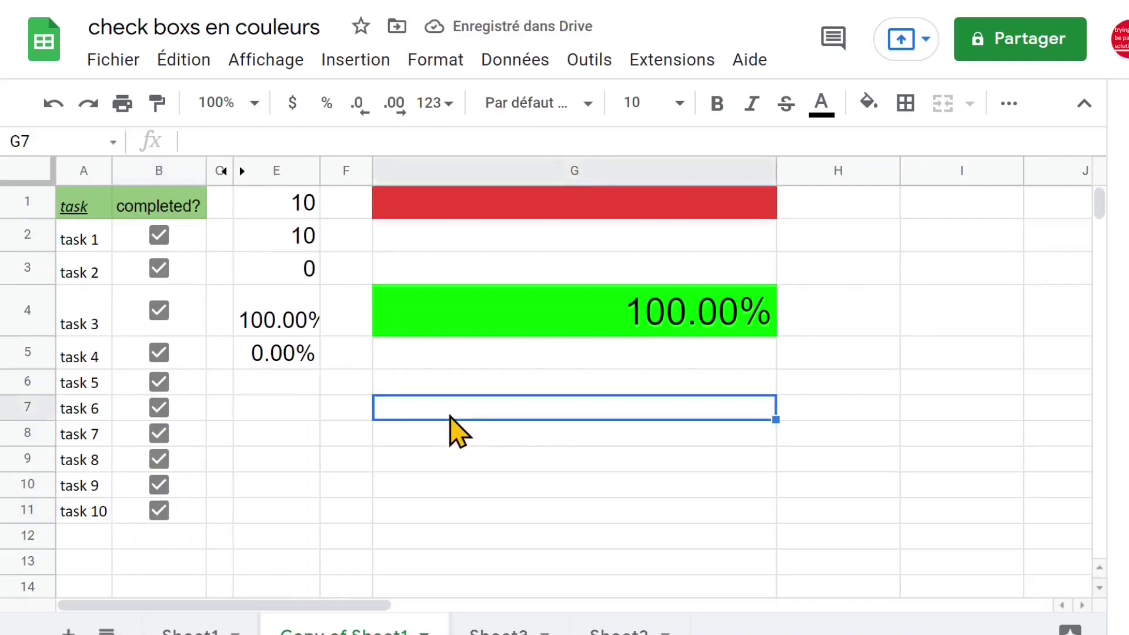
pyautogui.click(98, 238)
pyautogui.click(71, 462)
pyautogui.moveTo(101, 242); pyautogui.dragTo(91, 518)
pyautogui.click(365, 436)
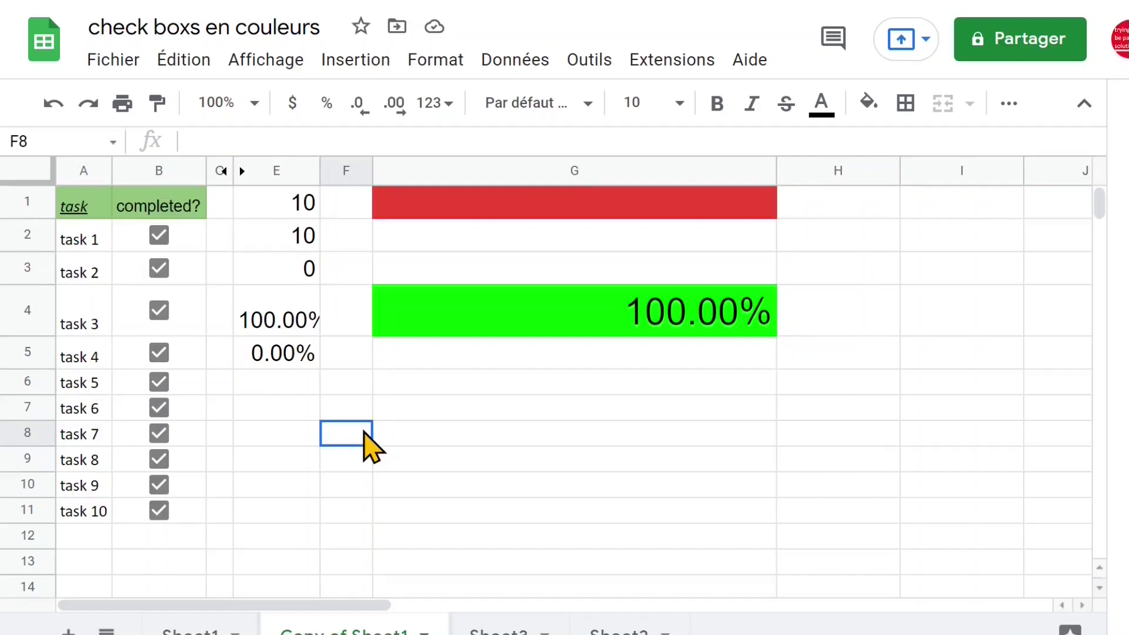
# - Untick all ten tasks from task 1 to task 10 to bring G4's progress back to 0%
pyautogui.click(160, 237)
pyautogui.click(159, 269)
pyautogui.click(159, 312)
pyautogui.click(159, 353)
pyautogui.click(158, 383)
pyautogui.click(159, 408)
pyautogui.click(159, 434)
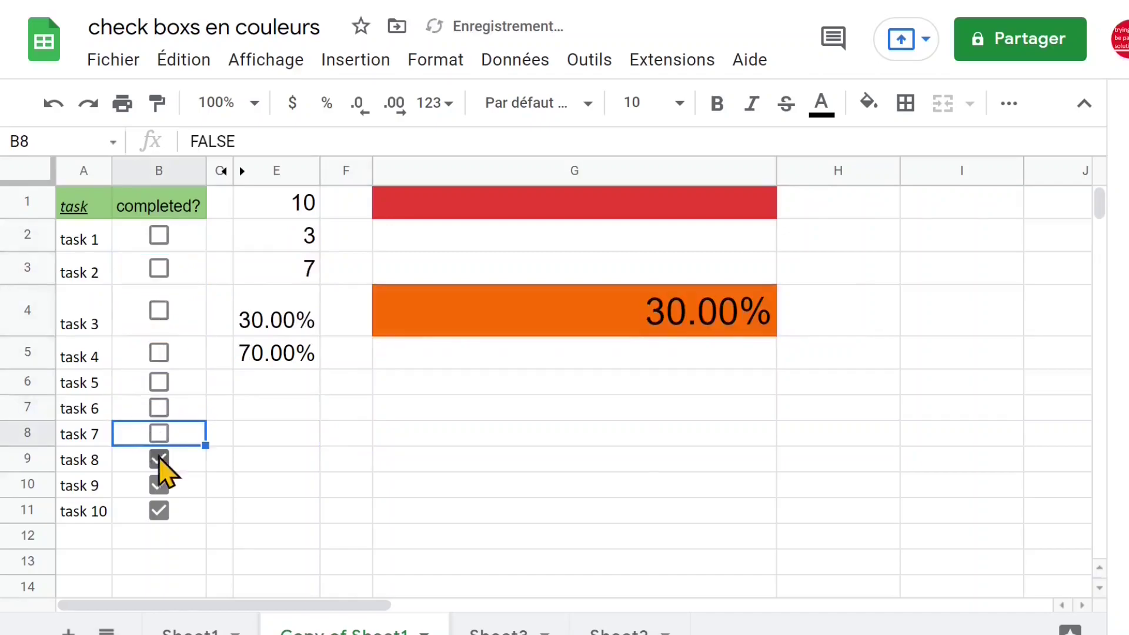
pyautogui.click(159, 460)
pyautogui.click(159, 485)
pyautogui.click(160, 511)
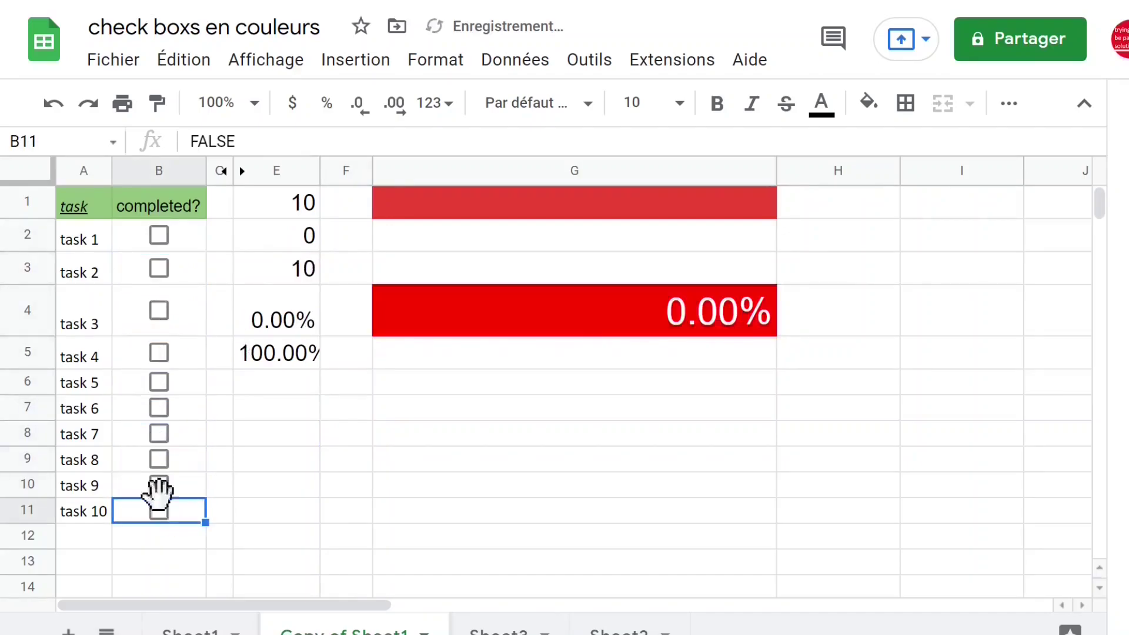
pyautogui.click(227, 435)
pyautogui.click(352, 407)
pyautogui.click(446, 406)
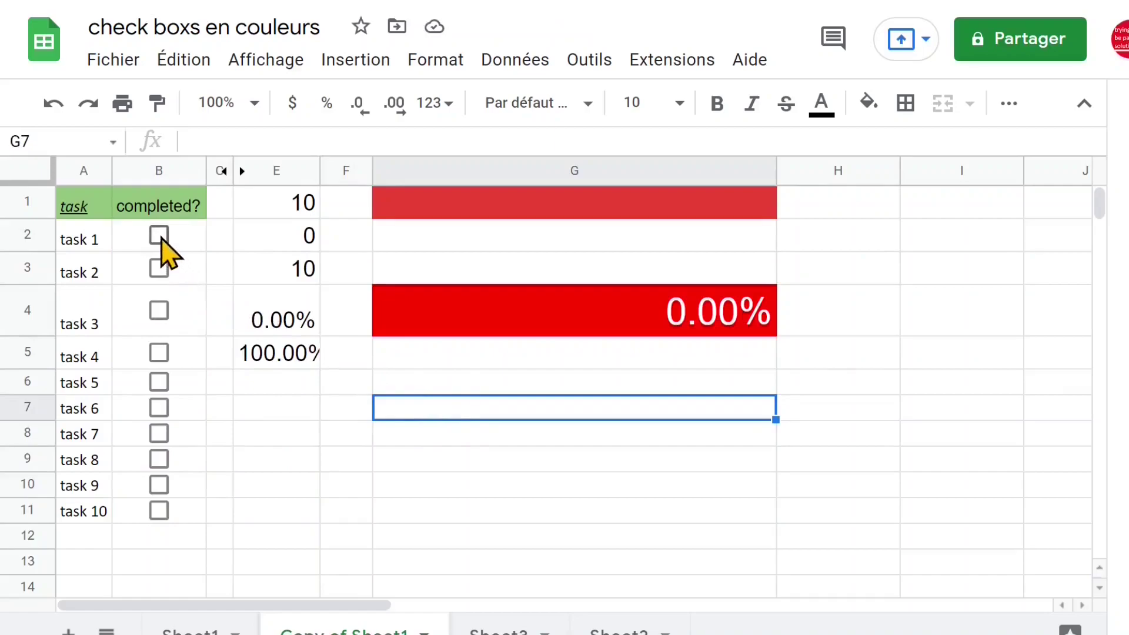
# - Tick all ten tasks in order from task 1 to bring the progress to 100%, and select progress cell G4
pyautogui.click(87, 242)
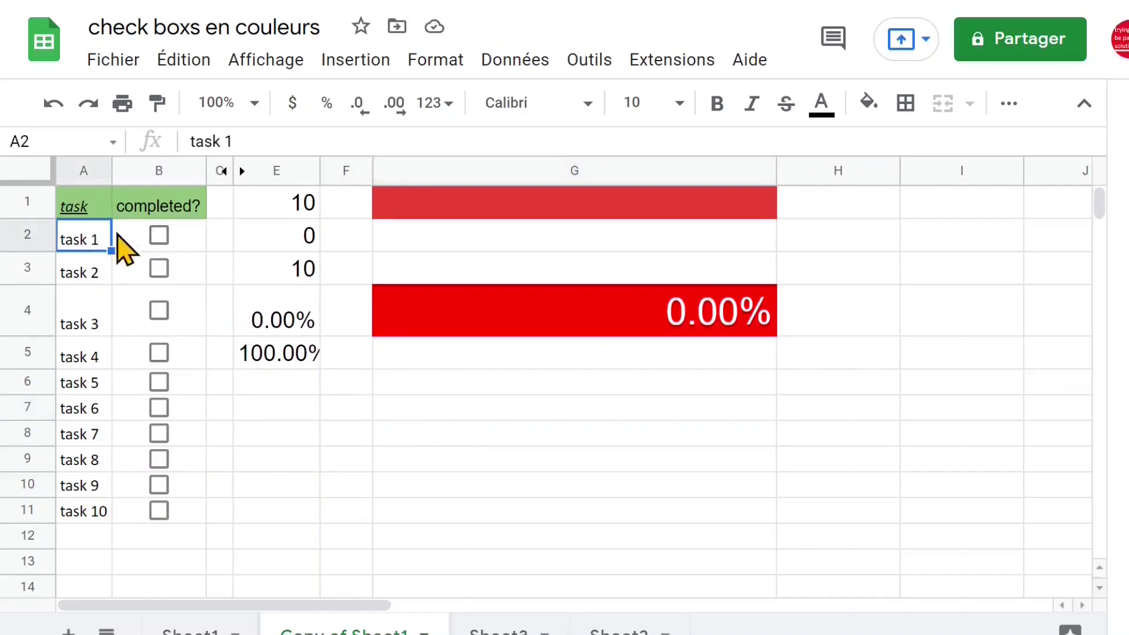
pyautogui.click(159, 236)
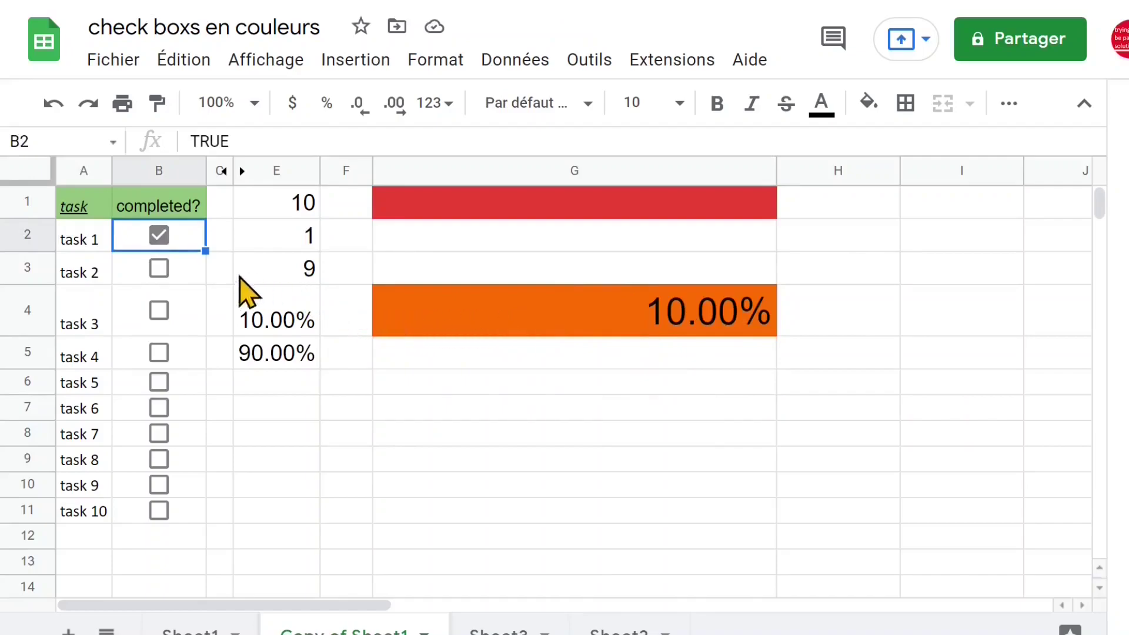
pyautogui.click(160, 269)
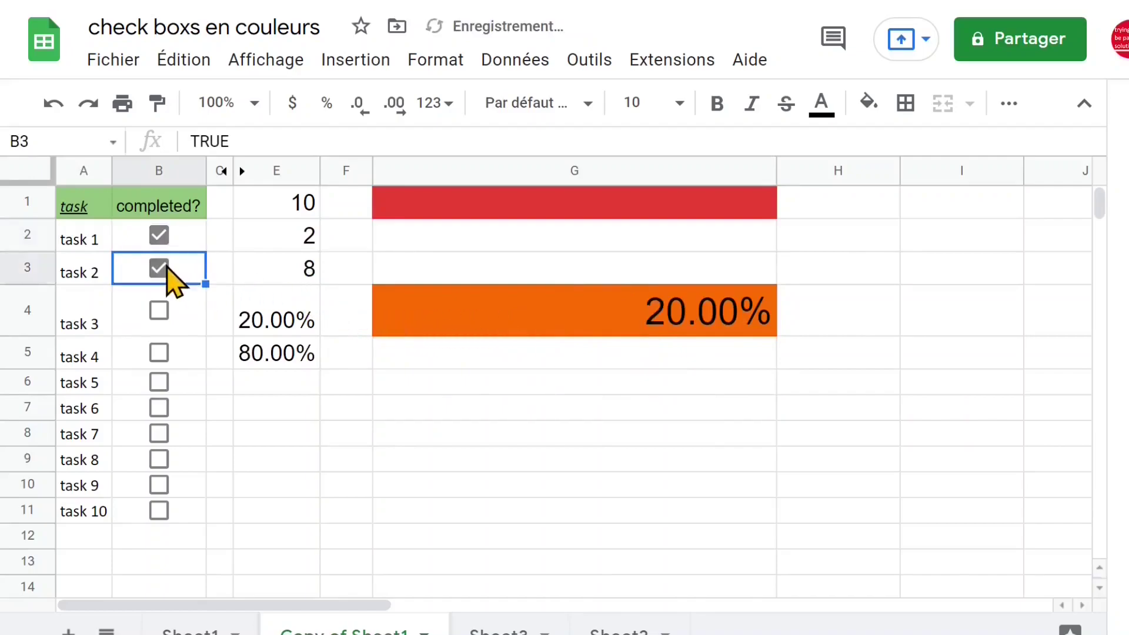
pyautogui.click(159, 312)
pyautogui.click(159, 353)
pyautogui.click(159, 382)
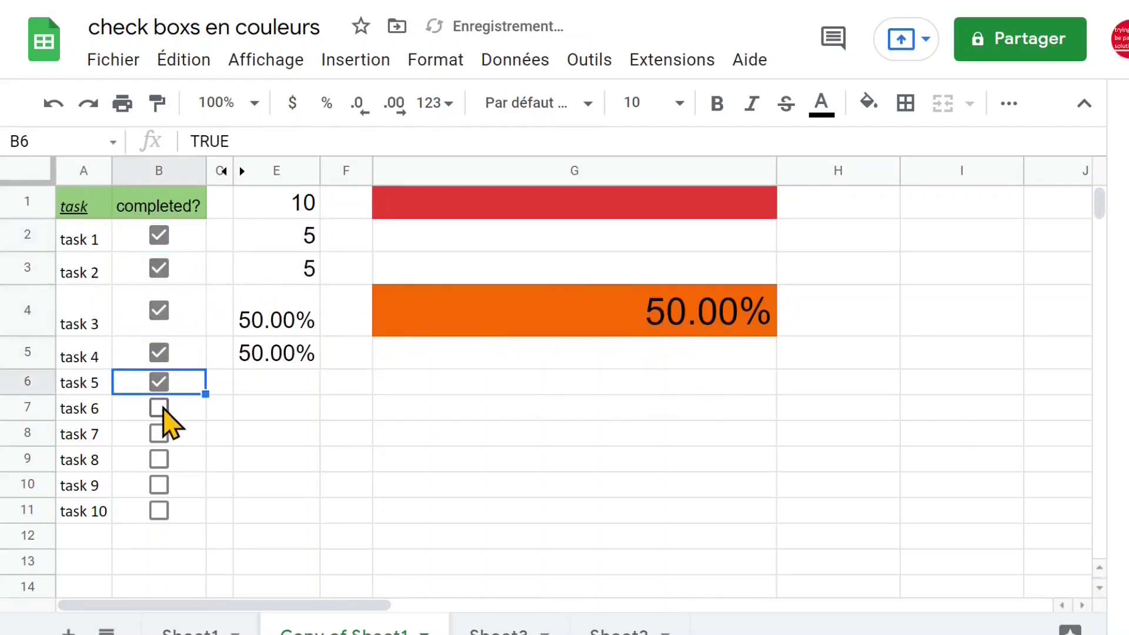
pyautogui.click(160, 408)
pyautogui.click(160, 434)
pyautogui.click(160, 459)
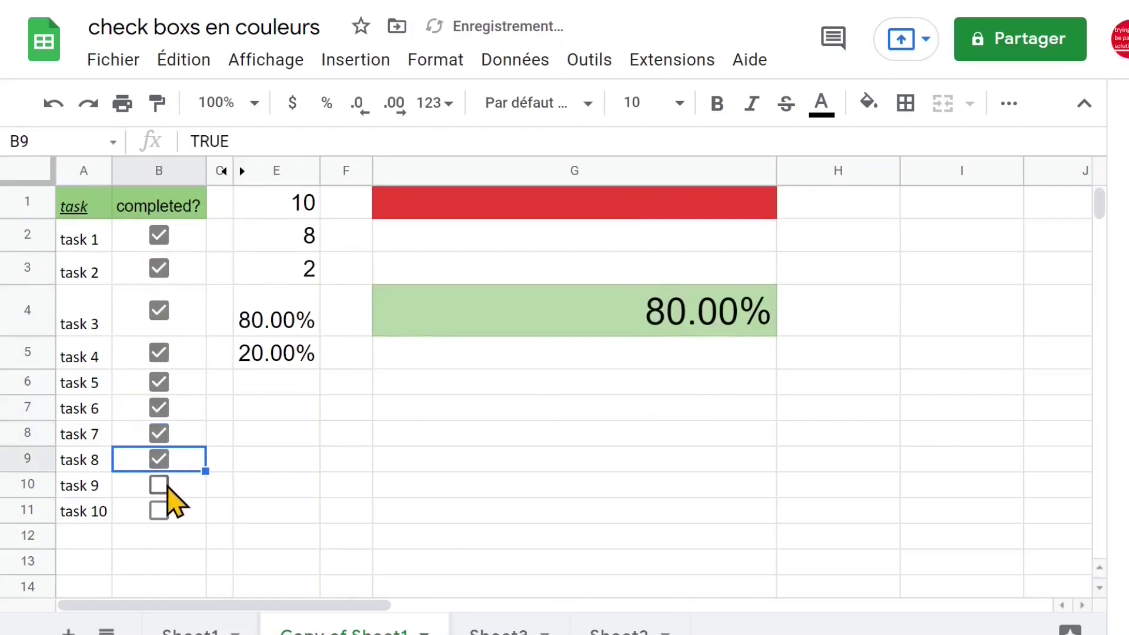
pyautogui.click(163, 486)
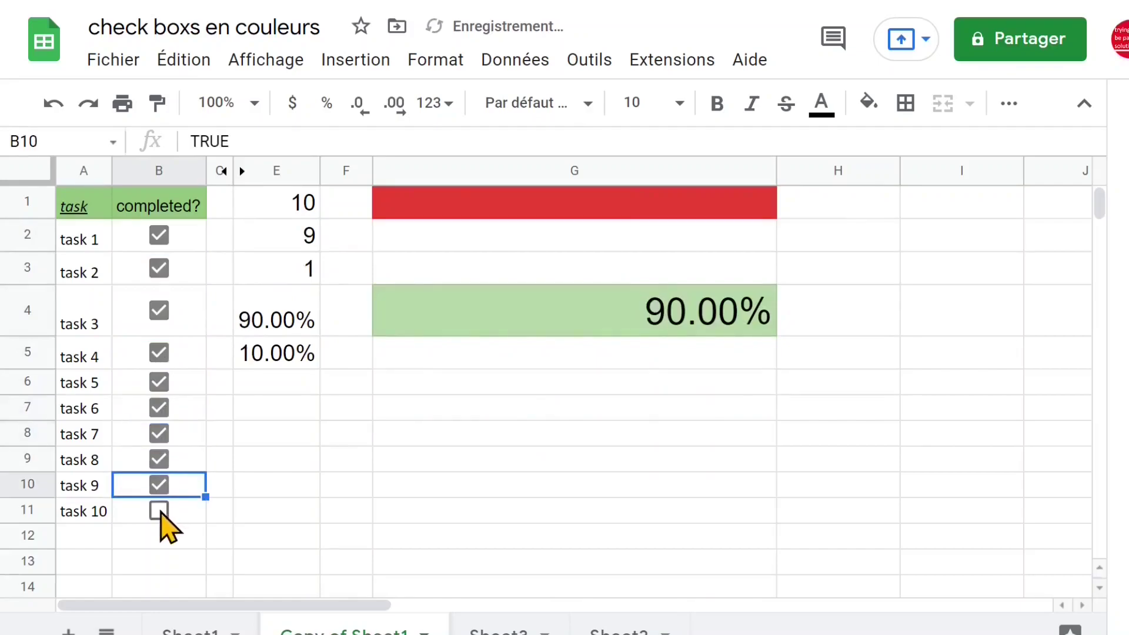
pyautogui.click(157, 511)
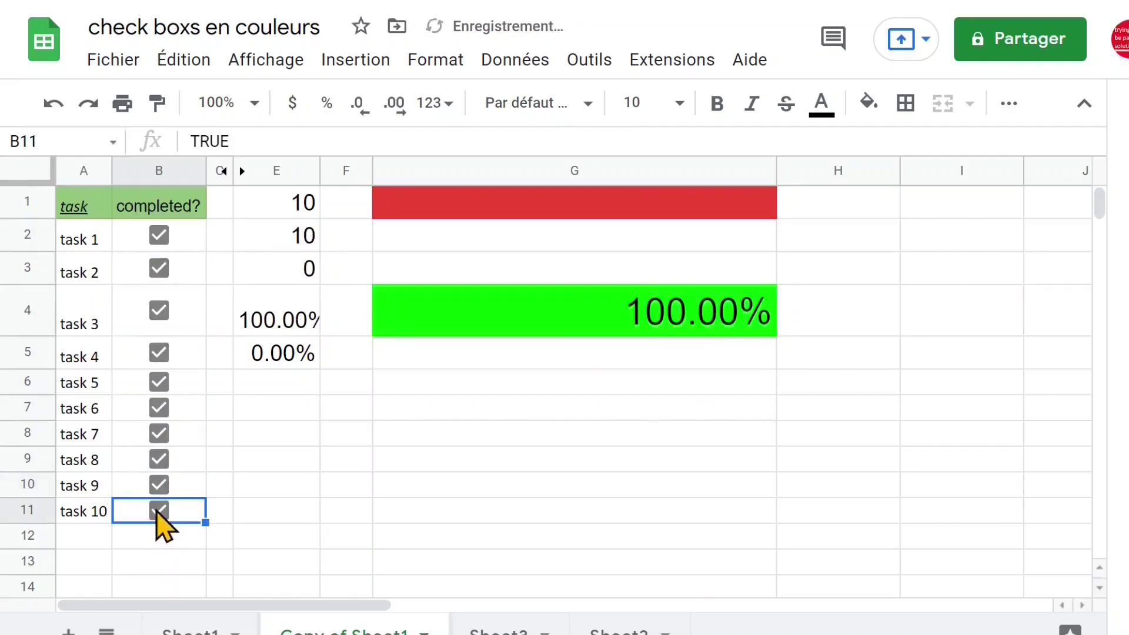
pyautogui.click(617, 306)
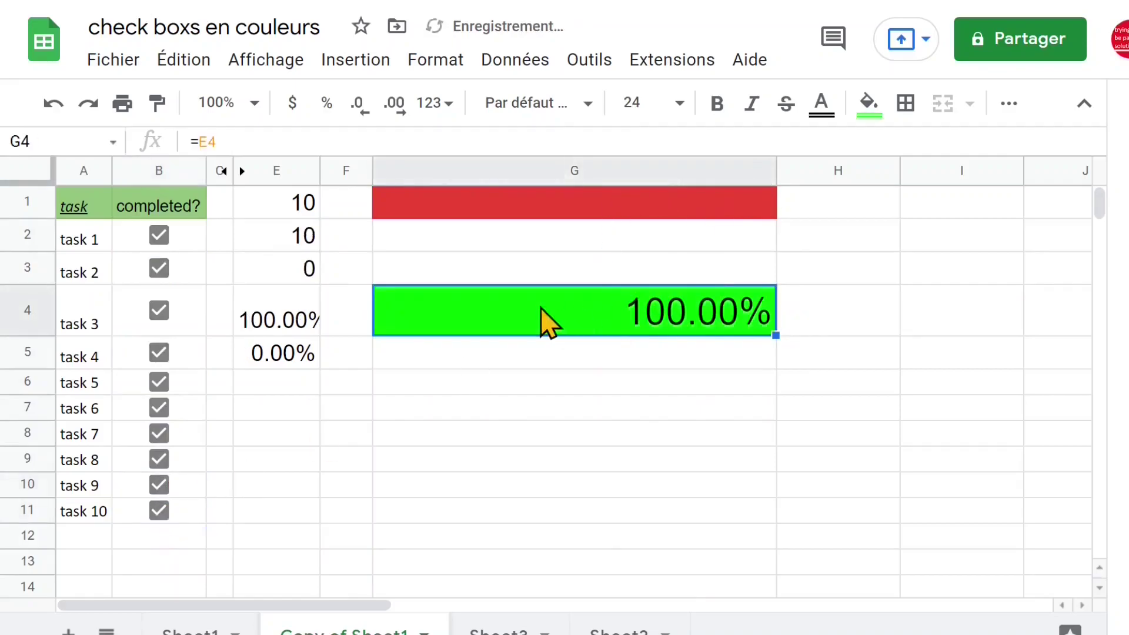